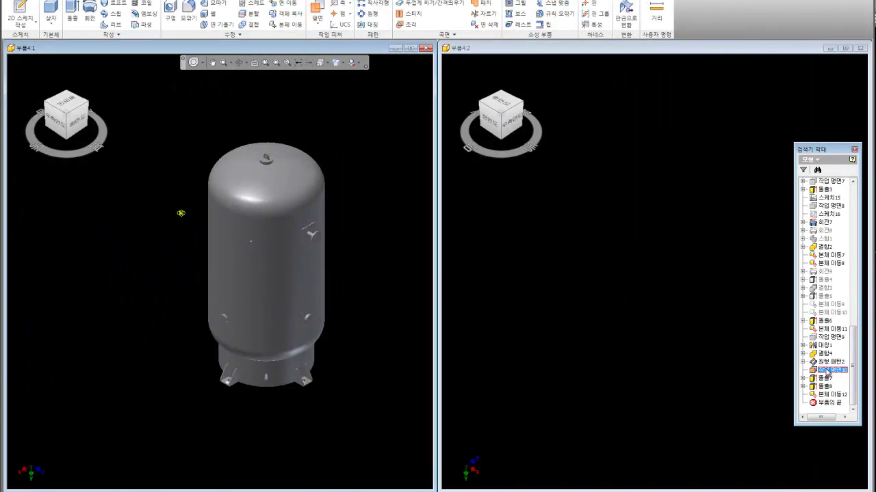
Step: Deselect the work plane and switch the tank to the Shaded with Edges visual style
{"action": "left_click", "coordinate": [411, 307]}
{"action": "scroll", "coordinate": [386, 228], "scroll_direction": "up", "scroll_amount": 2}
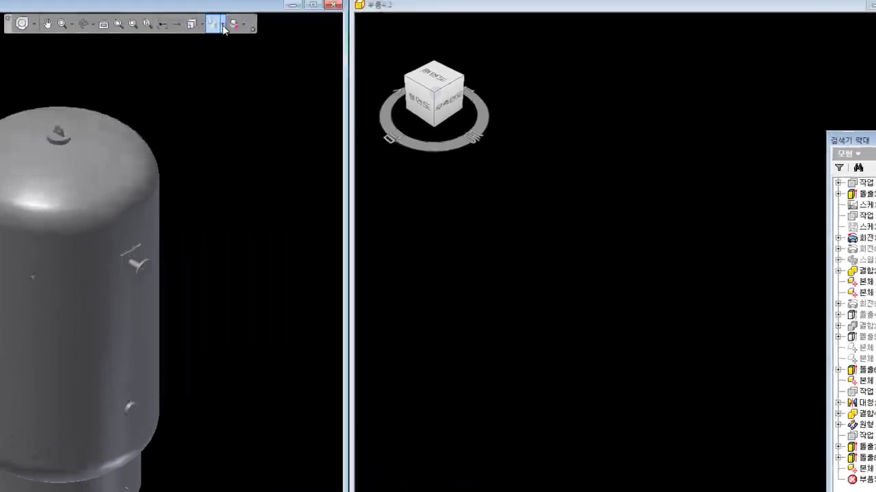
{"action": "left_click", "coordinate": [336, 62]}
{"action": "left_click", "coordinate": [227, 56]}
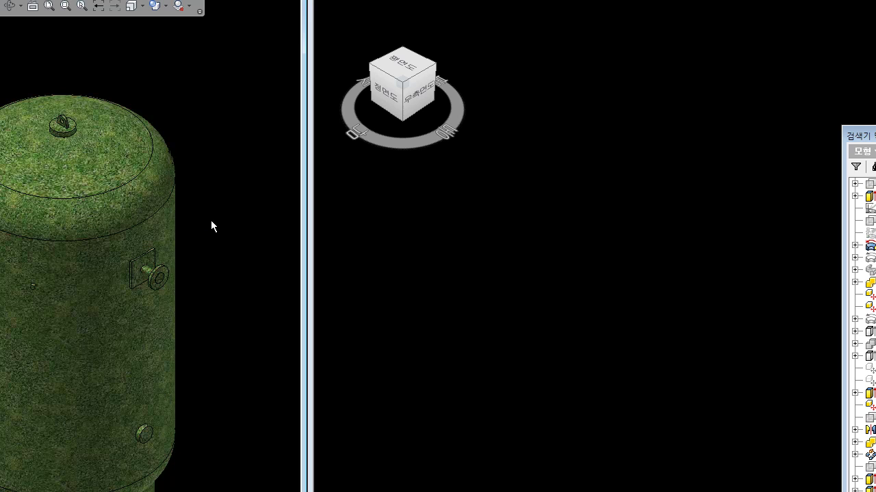
Step: Zoom in and out on the tank to frame the top dome and its nozzle
{"action": "scroll", "coordinate": [209, 219], "scroll_direction": "down", "scroll_amount": 1}
{"action": "scroll", "coordinate": [188, 199], "scroll_direction": "up", "scroll_amount": 3}
{"action": "scroll", "coordinate": [185, 196], "scroll_direction": "down", "scroll_amount": 3}
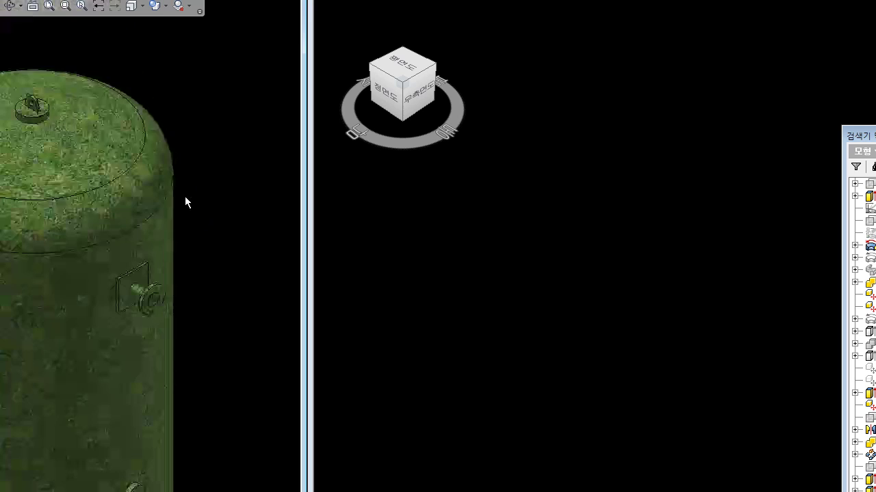
{"action": "scroll", "coordinate": [205, 212], "scroll_direction": "down", "scroll_amount": 1}
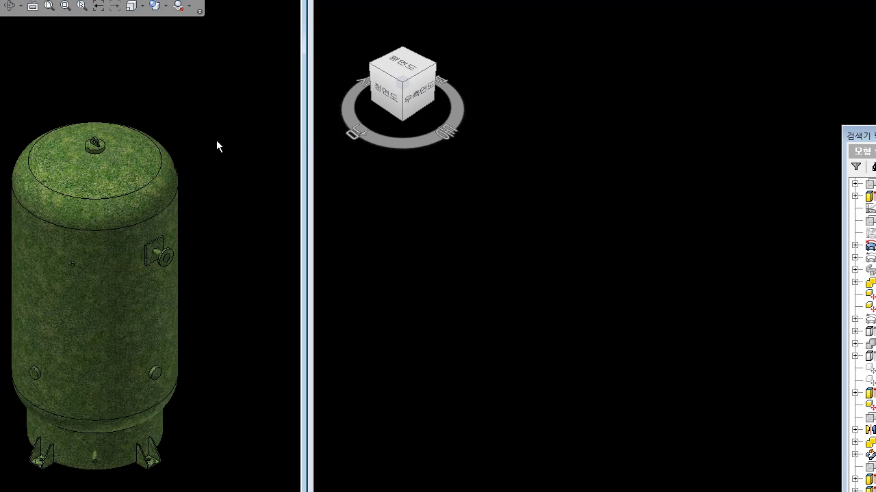
{"action": "scroll", "coordinate": [202, 160], "scroll_direction": "up", "scroll_amount": 2}
{"action": "scroll", "coordinate": [239, 127], "scroll_direction": "up", "scroll_amount": 2}
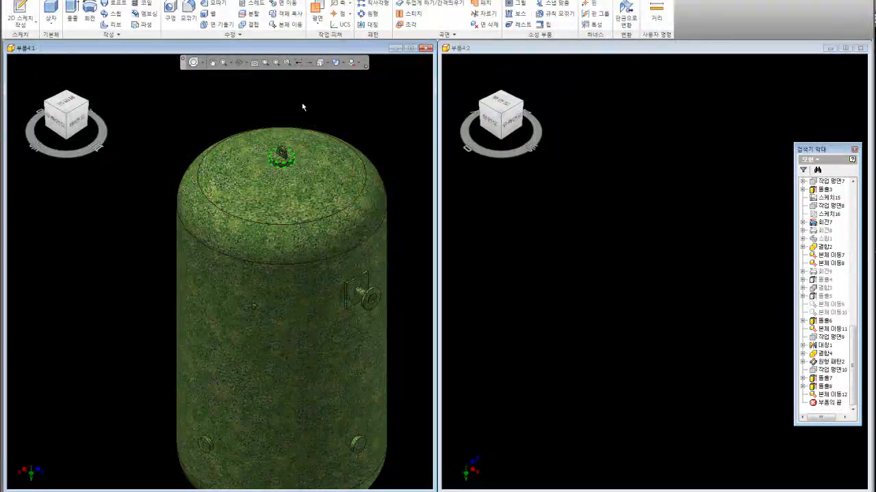
{"action": "scroll", "coordinate": [303, 108], "scroll_direction": "up", "scroll_amount": 3}
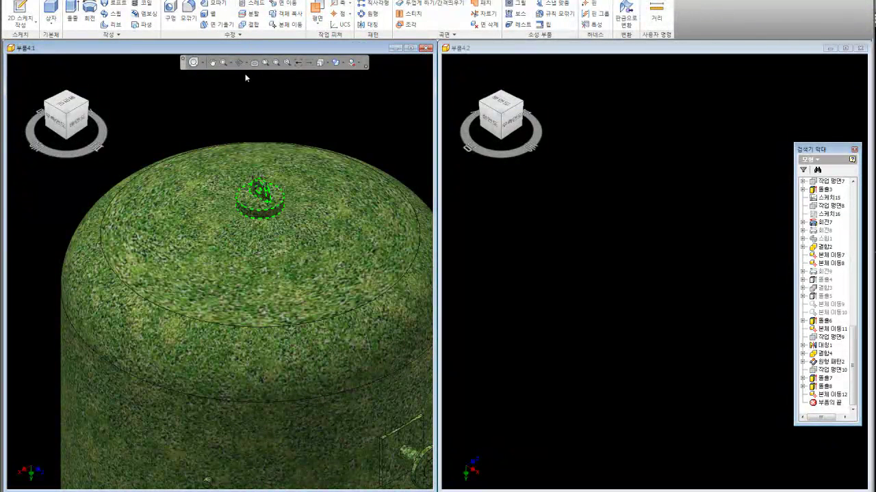
Step: Colour the top and side nozzles dark green and the bottom nozzle copper
{"action": "left_click", "coordinate": [345, 130]}
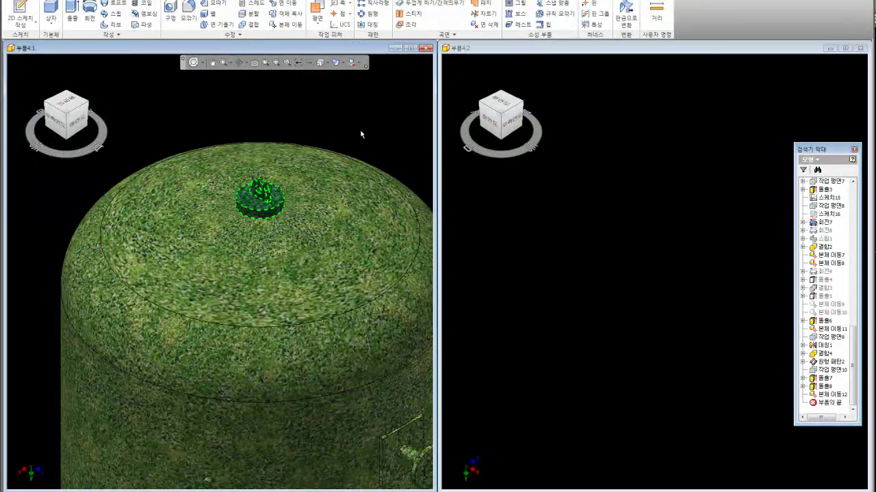
{"action": "key", "text": "F5"}
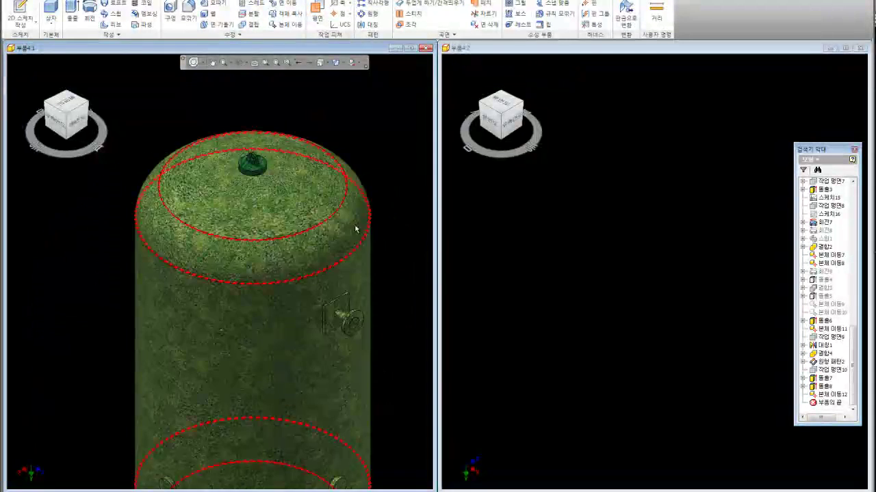
{"action": "left_click", "coordinate": [293, 212]}
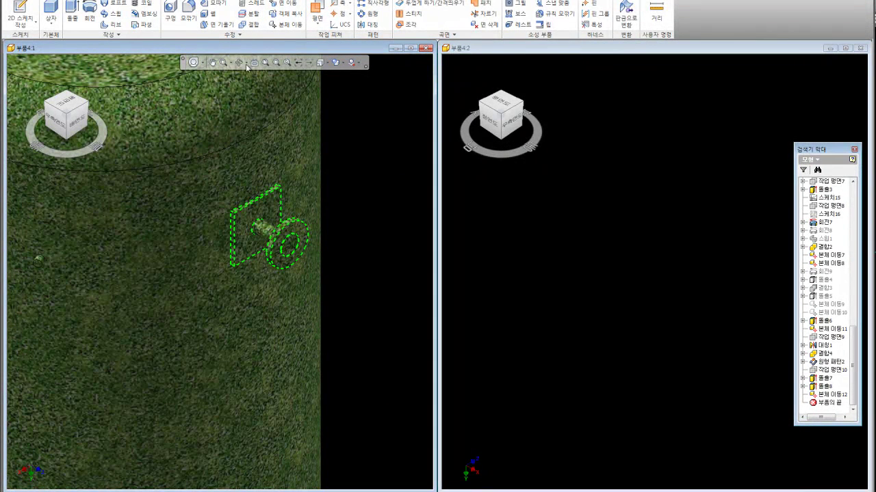
{"action": "left_click", "coordinate": [376, 176]}
{"action": "scroll", "coordinate": [375, 172], "scroll_direction": "up", "scroll_amount": 5}
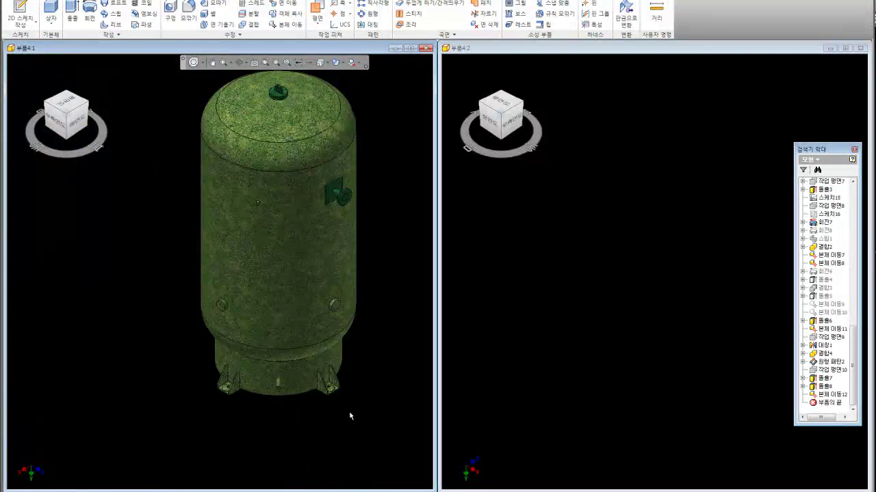
{"action": "scroll", "coordinate": [342, 411], "scroll_direction": "down", "scroll_amount": 2}
{"action": "scroll", "coordinate": [356, 413], "scroll_direction": "down", "scroll_amount": 1}
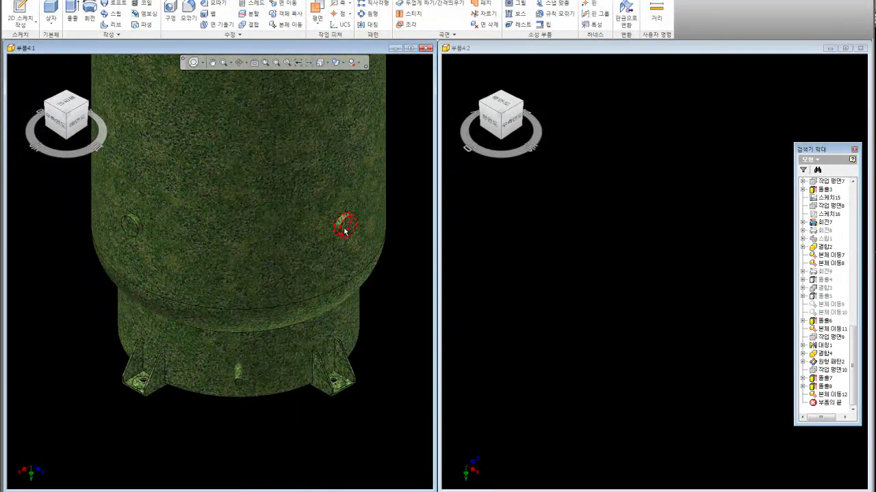
{"action": "left_click", "coordinate": [132, 227]}
{"action": "left_click", "coordinate": [238, 379]}
{"action": "key", "text": "Escape"}
{"action": "left_click", "coordinate": [239, 379]}
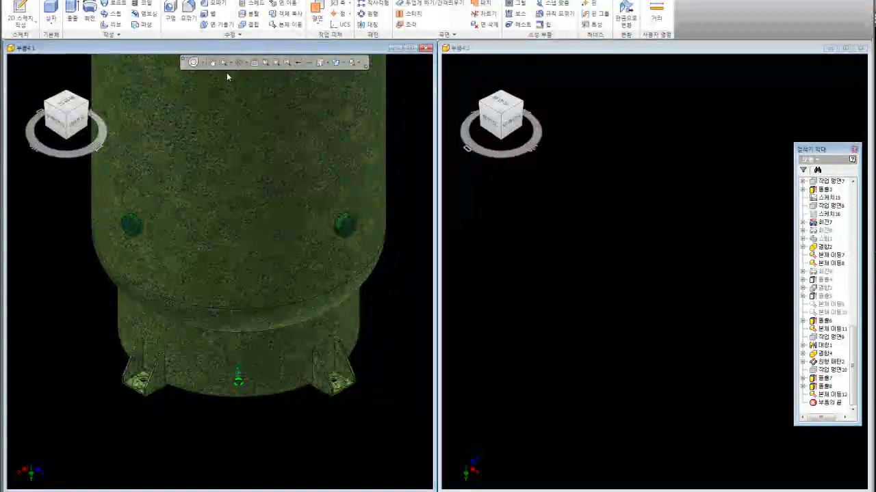
{"action": "left_click", "coordinate": [391, 366]}
Step: Pan to the support legs and select all four of them together
{"action": "middle_click_drag", "start_coordinate": [391, 365], "coordinate": [391, 293]}
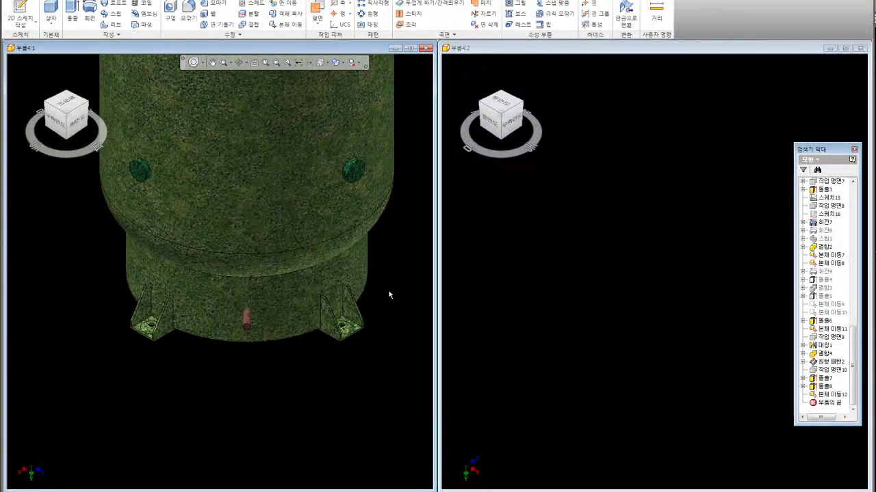
{"action": "left_click", "coordinate": [361, 335]}
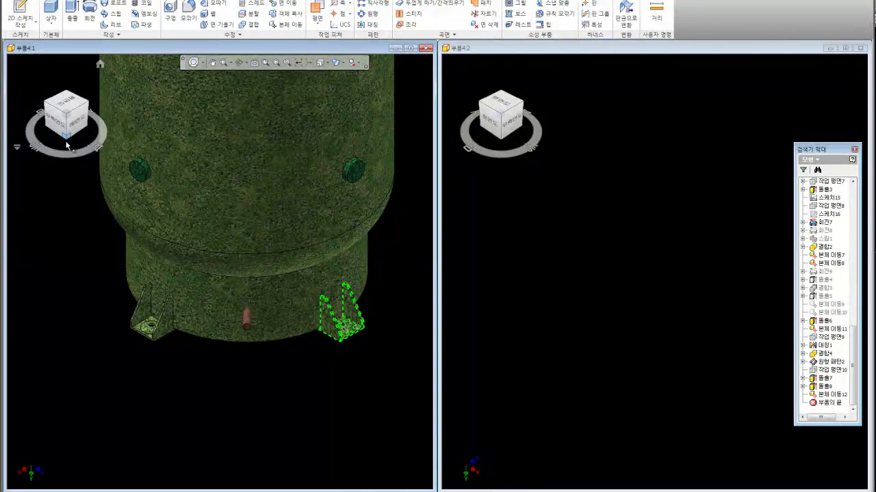
{"action": "left_click", "coordinate": [71, 143]}
{"action": "left_click", "coordinate": [144, 226], "text": "ctrl"}
{"action": "left_click", "coordinate": [123, 335], "text": "ctrl"}
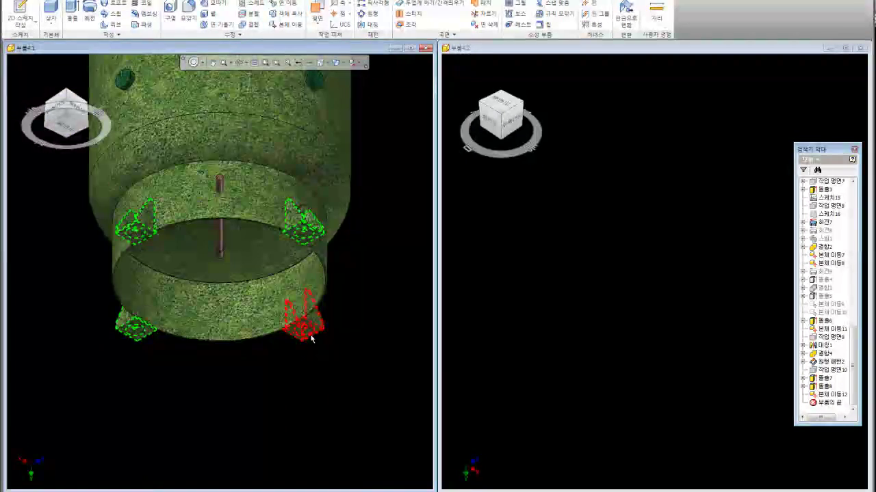
{"action": "left_click", "coordinate": [308, 327], "text": "ctrl"}
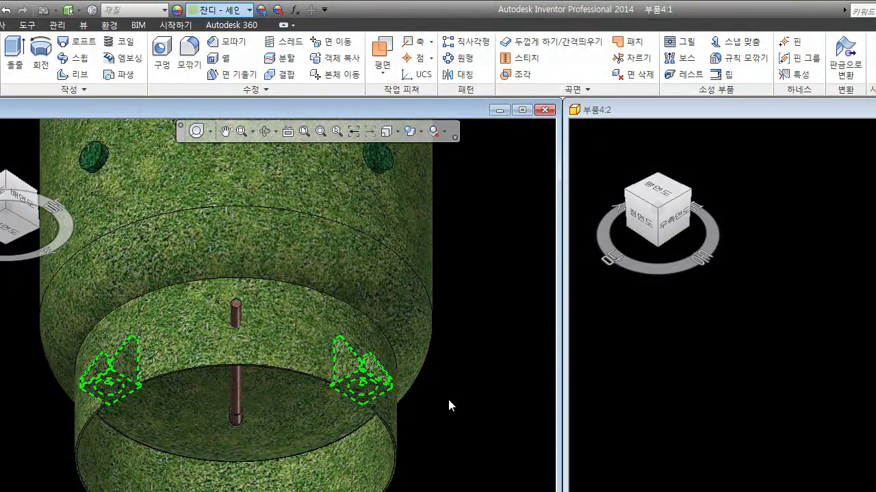
Step: Assign SS41 material to the support legs and return to the isometric view
{"action": "key", "text": "shift+l"}
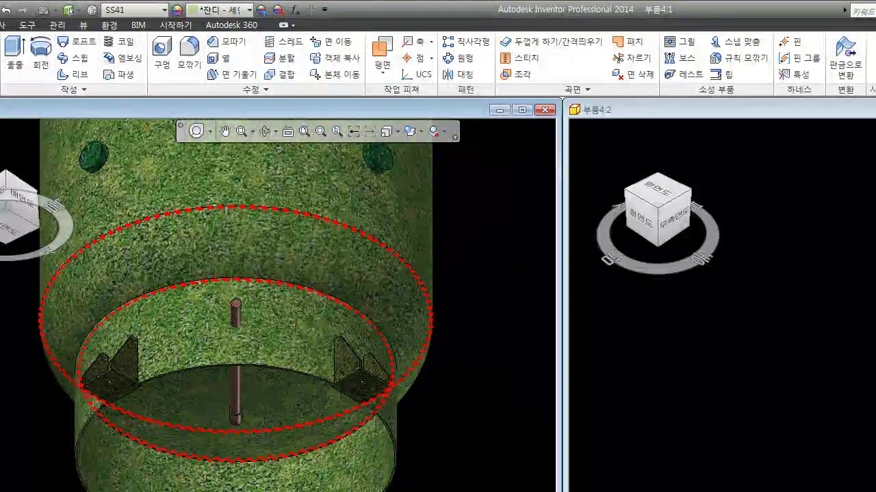
{"action": "left_click", "coordinate": [52, 137]}
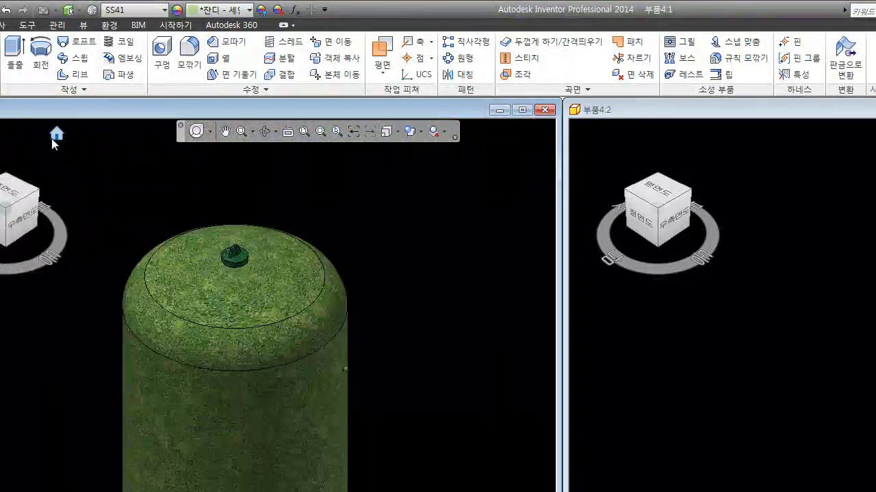
{"action": "left_click", "coordinate": [44, 196]}
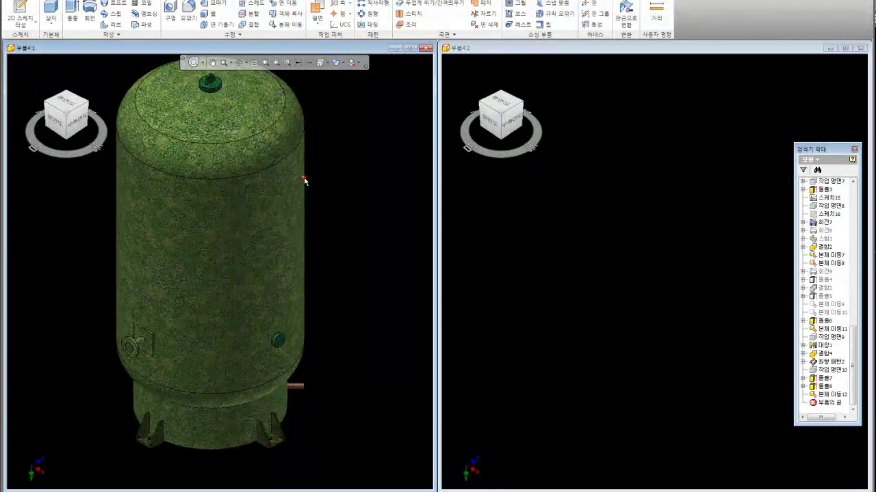
Step: Colour the flanged side nozzle dark green and show the whole tank in the second window
{"action": "left_click", "coordinate": [138, 342]}
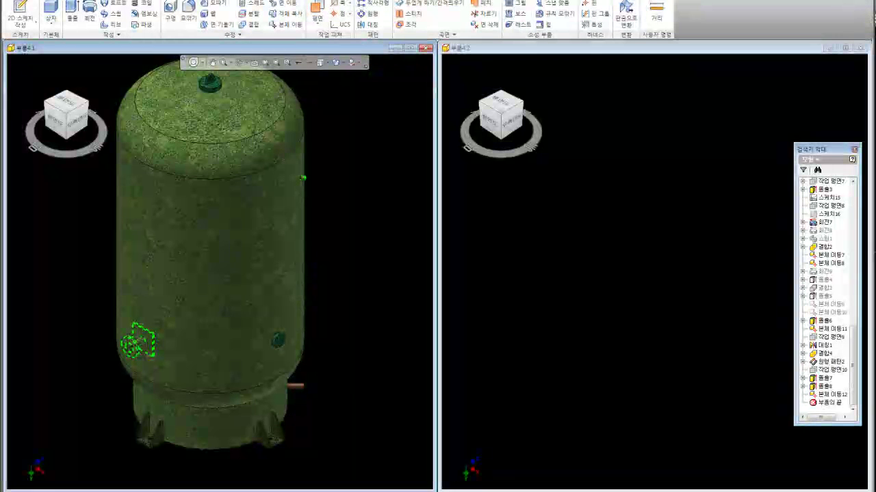
{"action": "key", "text": "Escape"}
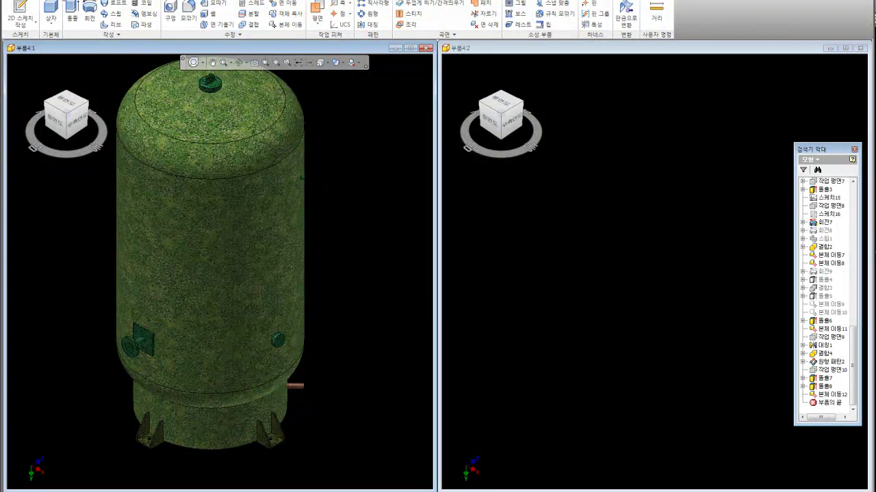
{"action": "key", "text": "Home"}
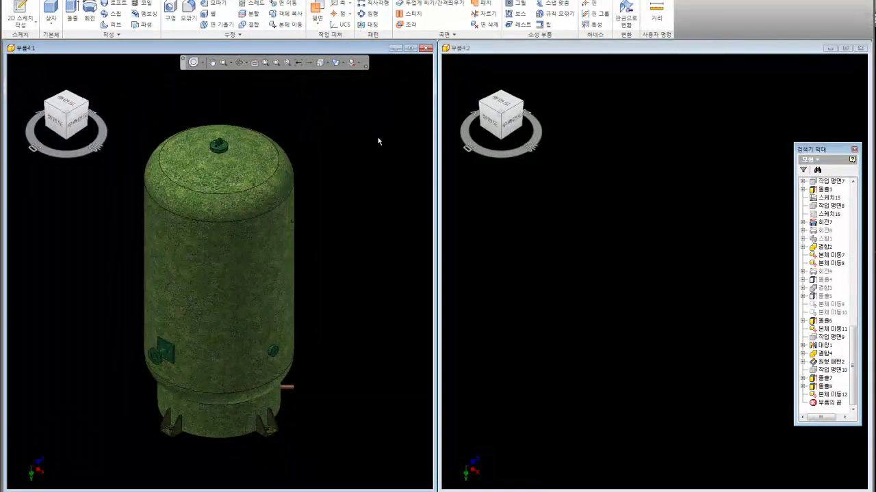
{"action": "left_click", "coordinate": [621, 250]}
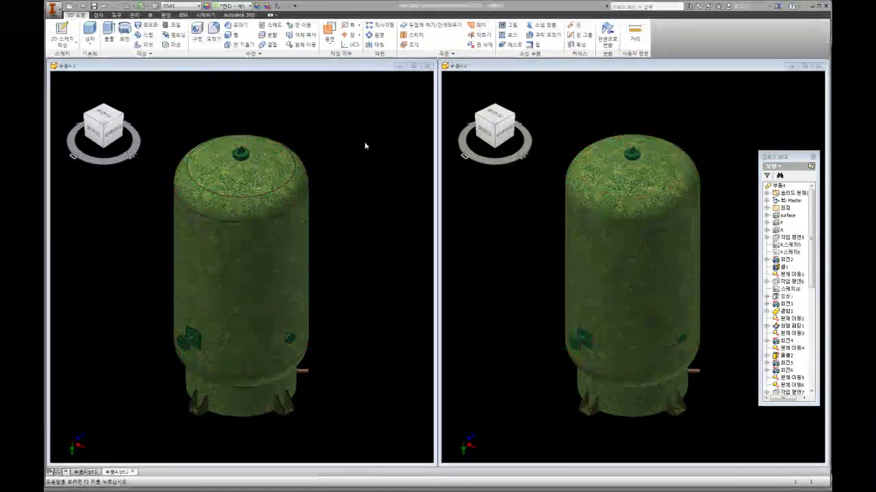
Step: Close the duplicate tank window and open parts 부품1 to 부품4
{"action": "left_click", "coordinate": [365, 141]}
{"action": "left_click", "coordinate": [427, 65]}
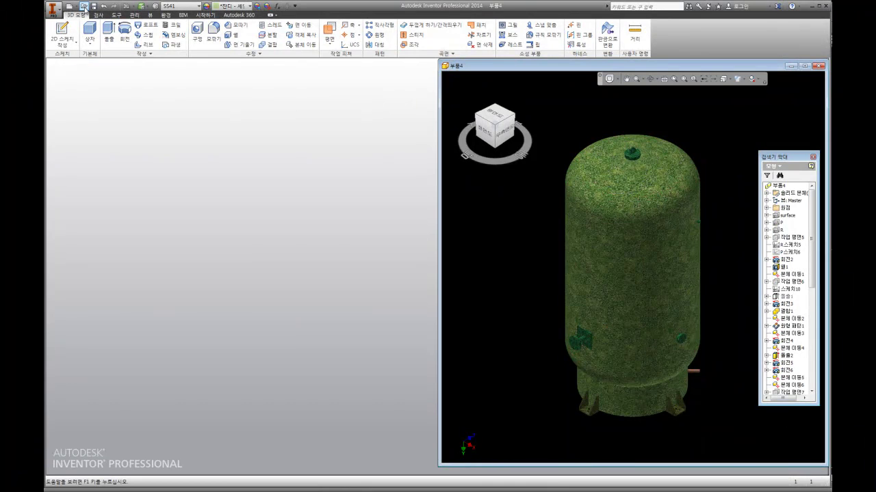
{"action": "left_click", "coordinate": [83, 6]}
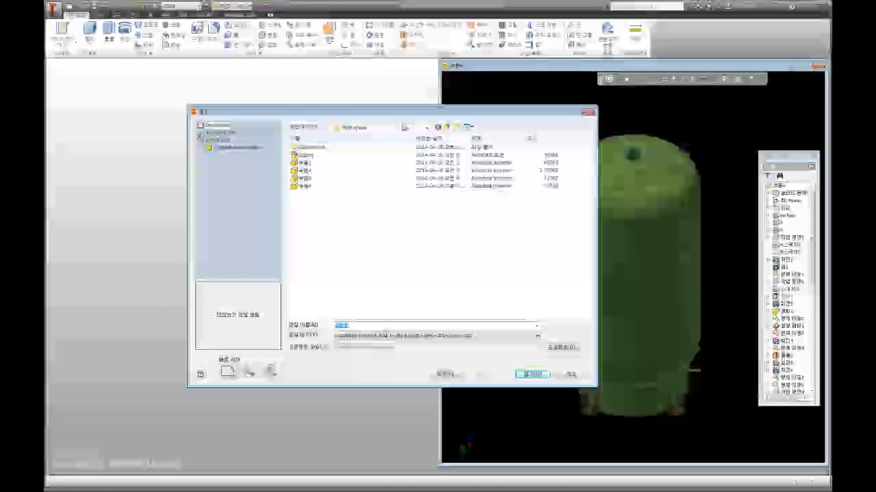
{"action": "left_click", "coordinate": [310, 187], "text": "shift"}
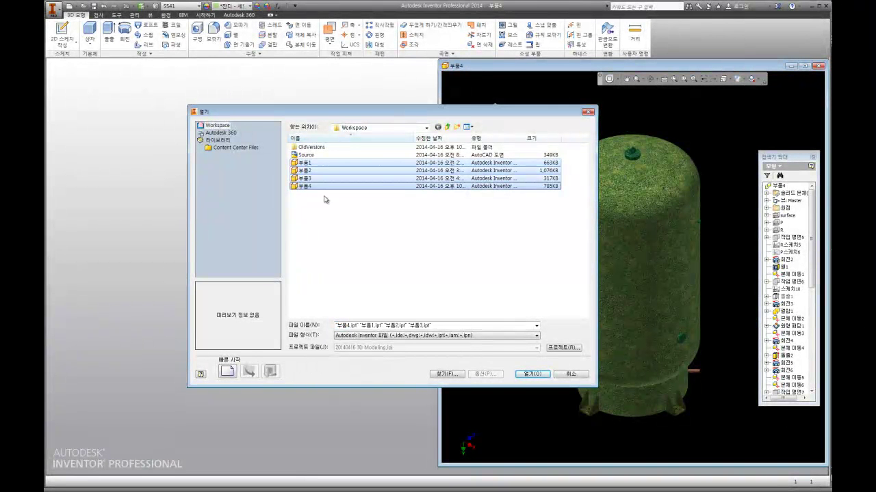
{"action": "left_click", "coordinate": [533, 373]}
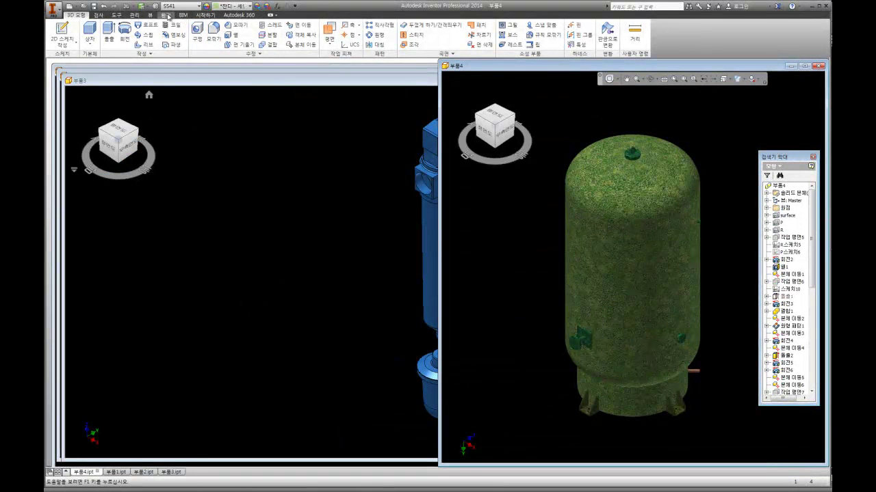
Step: Tile the four part windows in a grid and activate each, ending on 부품4
{"action": "left_click", "coordinate": [150, 14]}
{"action": "left_click", "coordinate": [398, 39]}
{"action": "left_click", "coordinate": [409, 58]}
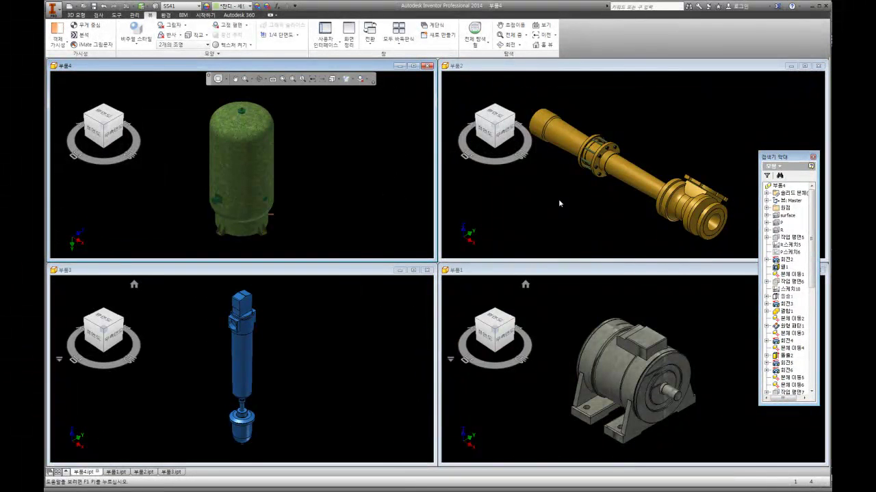
{"action": "left_click", "coordinate": [558, 203]}
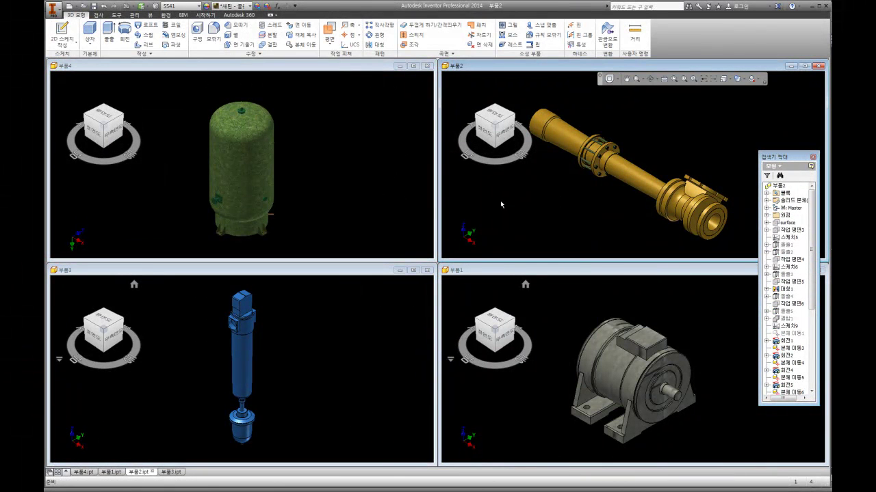
{"action": "left_click", "coordinate": [350, 192]}
{"action": "left_click", "coordinate": [356, 331]}
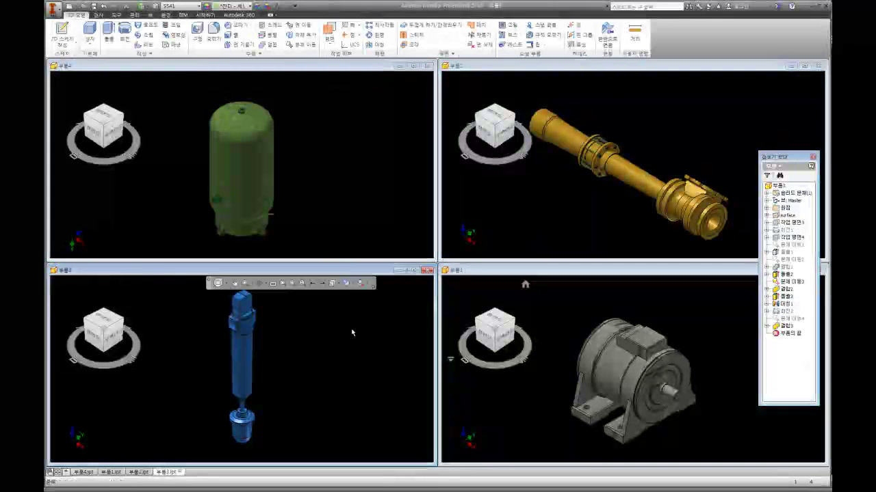
{"action": "left_click", "coordinate": [571, 309]}
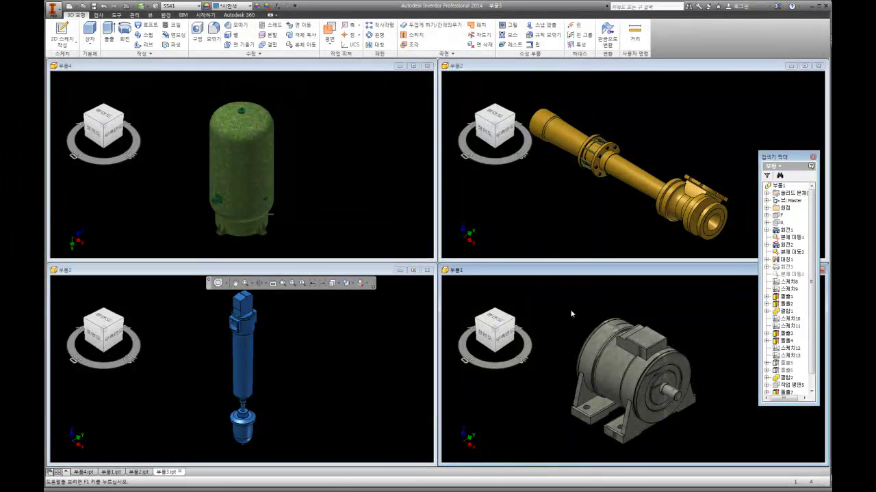
{"action": "left_click", "coordinate": [583, 206]}
{"action": "left_click", "coordinate": [269, 94]}
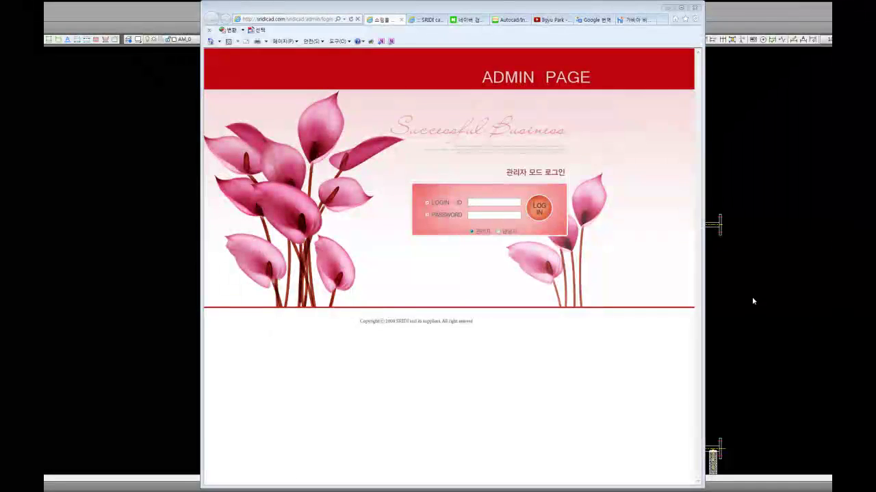
Step: Open the SRIDI site and read its notice on 2014 3D CAD and PDS modeling prices
{"action": "left_click", "coordinate": [428, 20]}
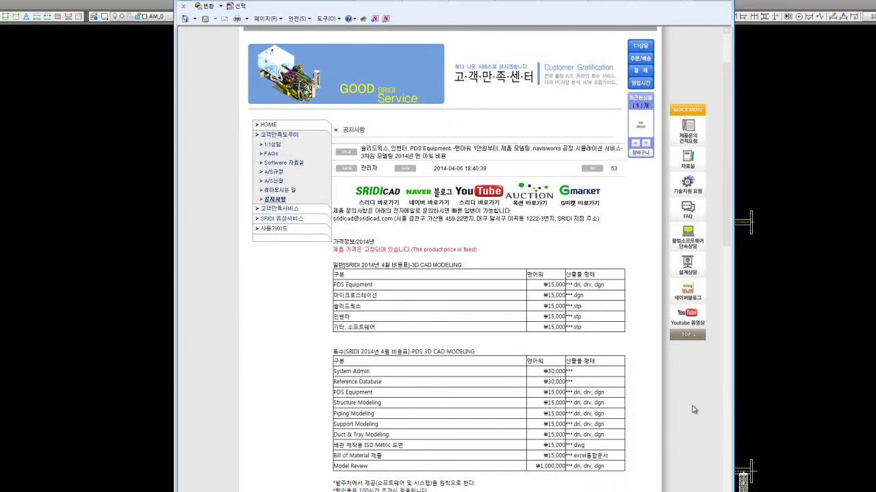
{"action": "scroll", "coordinate": [693, 409], "scroll_direction": "up", "scroll_amount": 2}
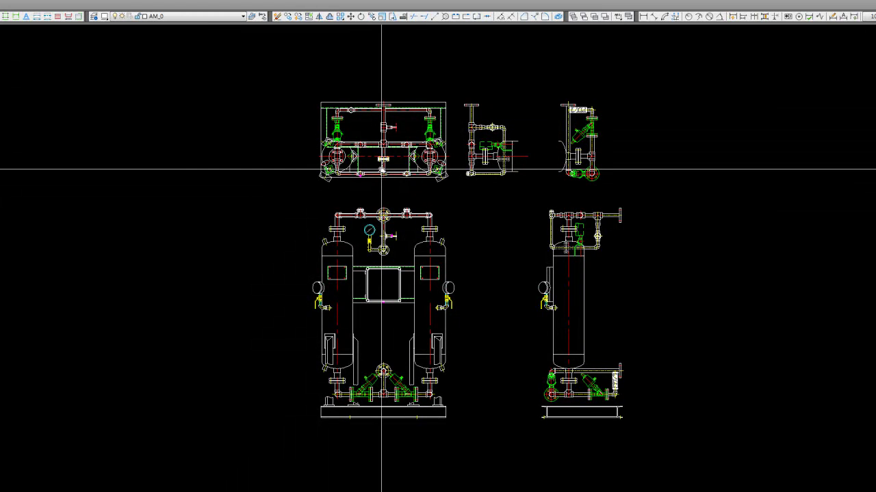
{"action": "middle_click_drag", "start_coordinate": [397, 178], "coordinate": [399, 185]}
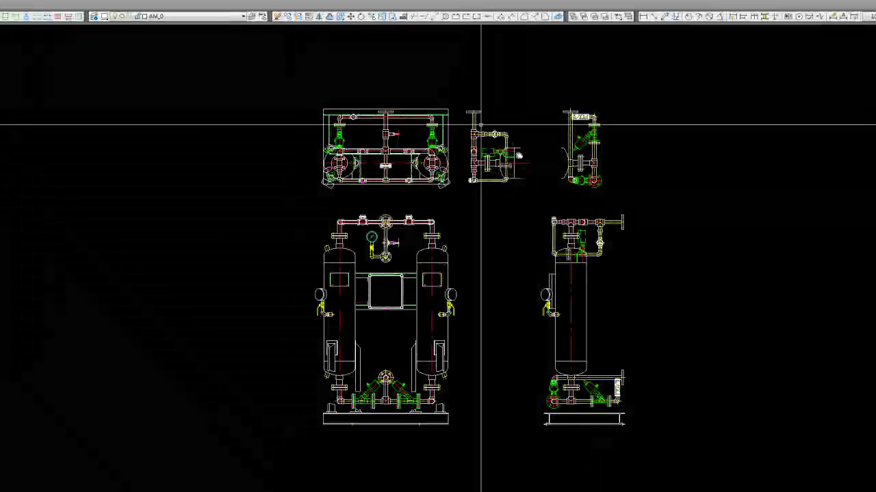
{"action": "left_click", "coordinate": [528, 198]}
{"action": "left_click", "coordinate": [666, 269]}
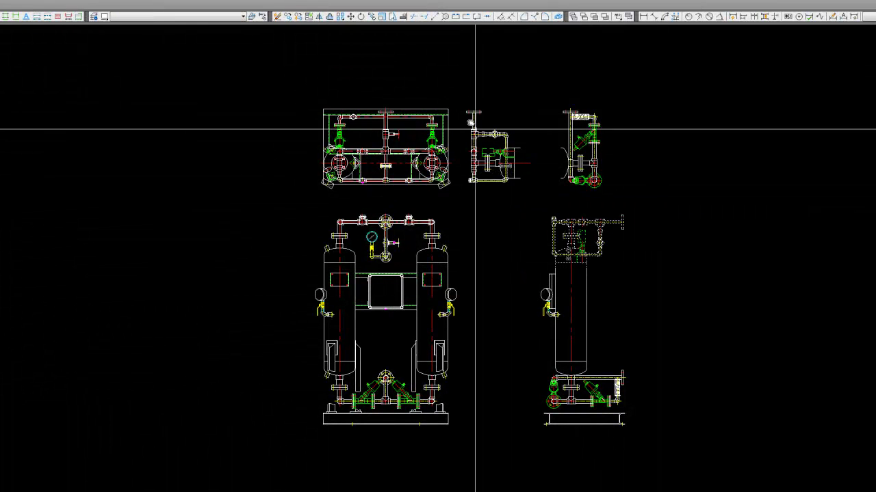
{"action": "left_click", "coordinate": [462, 105]}
{"action": "left_click", "coordinate": [530, 194]}
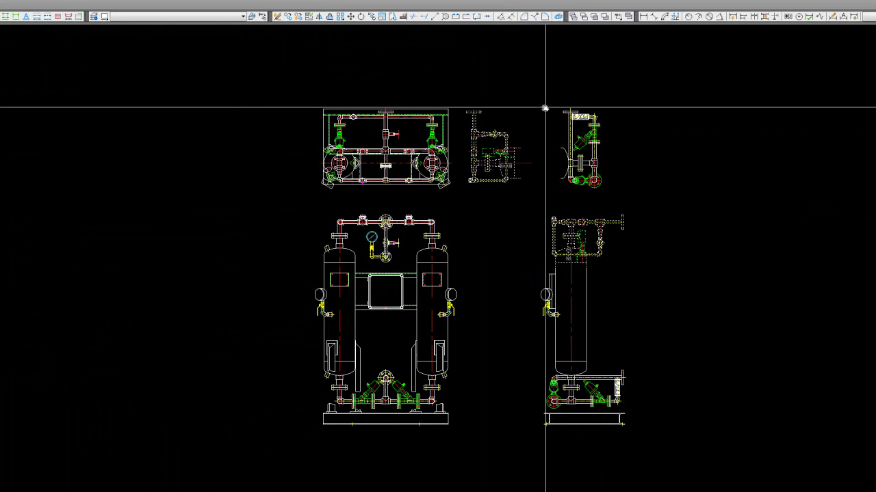
{"action": "key", "text": "Escape"}
{"action": "left_click", "coordinate": [535, 361]}
{"action": "left_click", "coordinate": [644, 430]}
{"action": "key", "text": "Escape"}
{"action": "left_click", "coordinate": [543, 108]}
{"action": "left_click", "coordinate": [640, 188]}
{"action": "key", "text": "Escape"}
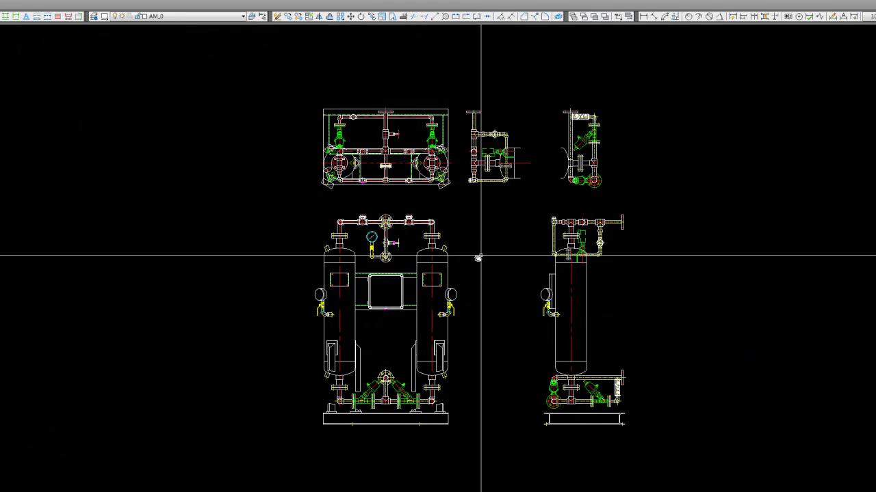
{"action": "middle_click_drag", "start_coordinate": [463, 203], "coordinate": [470, 229]}
{"action": "left_click", "coordinate": [295, 118]}
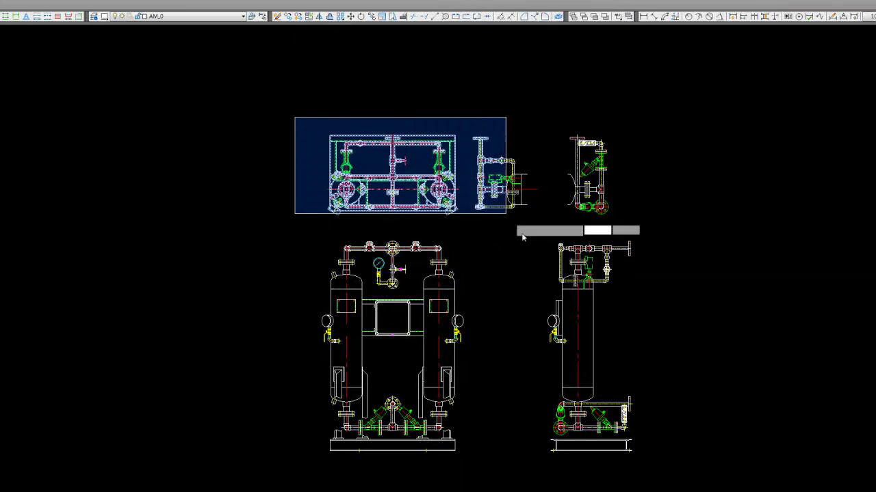
{"action": "left_click", "coordinate": [534, 288]}
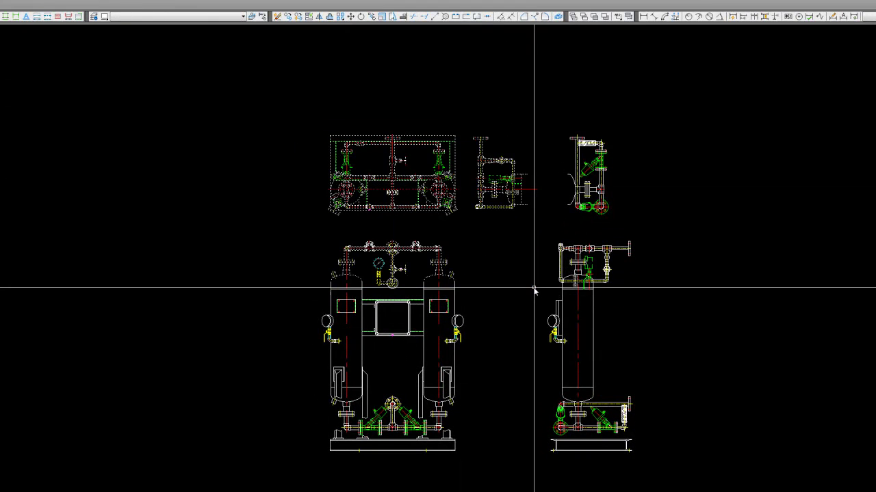
{"action": "scroll", "coordinate": [515, 271], "scroll_direction": "up", "scroll_amount": 1}
{"action": "scroll", "coordinate": [358, 290], "scroll_direction": "up", "scroll_amount": 2}
{"action": "scroll", "coordinate": [180, 172], "scroll_direction": "up", "scroll_amount": 1}
{"action": "scroll", "coordinate": [176, 216], "scroll_direction": "up", "scroll_amount": 3}
{"action": "middle_click_drag", "start_coordinate": [177, 216], "coordinate": [214, 145]}
{"action": "scroll", "coordinate": [256, 23], "scroll_direction": "up", "scroll_amount": 2}
{"action": "middle_click_drag", "start_coordinate": [274, 49], "coordinate": [129, 61]}
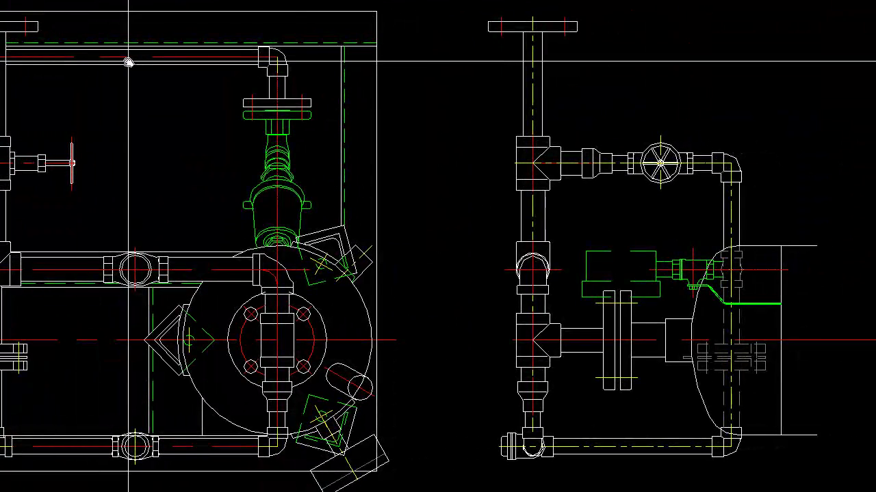
{"action": "scroll", "coordinate": [129, 61], "scroll_direction": "down", "scroll_amount": 2}
{"action": "scroll", "coordinate": [203, 98], "scroll_direction": "down", "scroll_amount": 2}
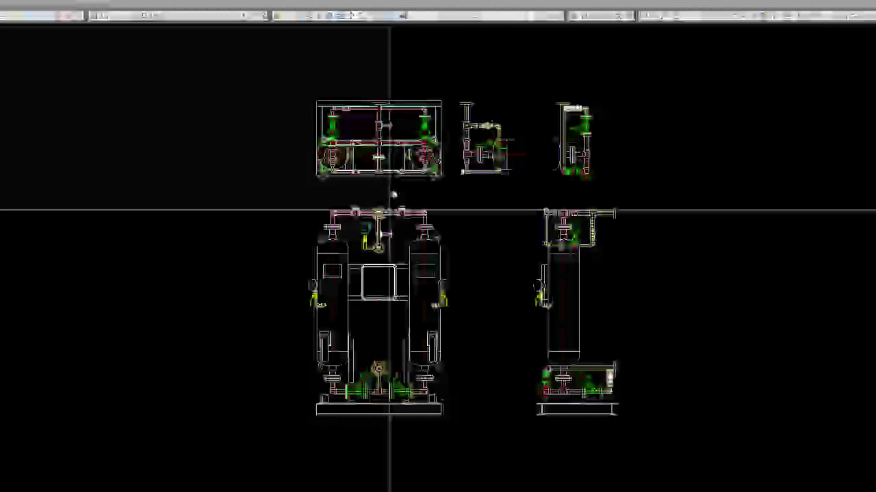
{"action": "scroll", "coordinate": [396, 205], "scroll_direction": "up", "scroll_amount": 3}
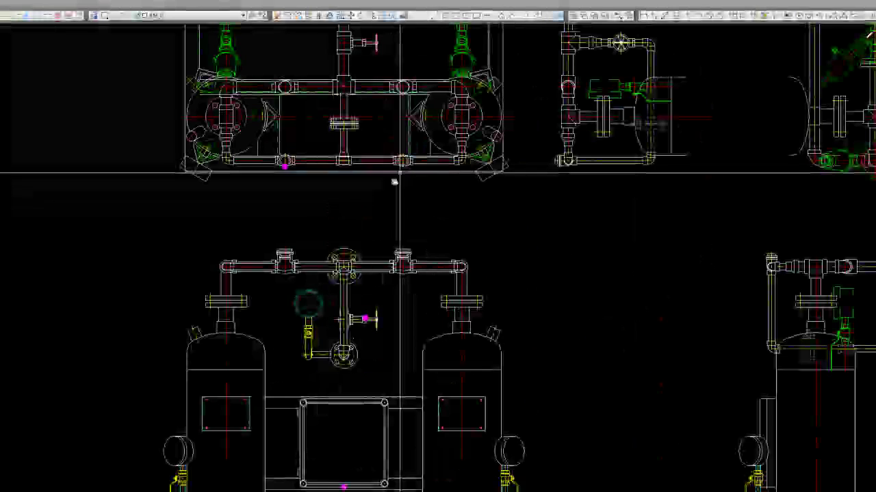
{"action": "scroll", "coordinate": [389, 197], "scroll_direction": "down", "scroll_amount": 3}
{"action": "scroll", "coordinate": [388, 202], "scroll_direction": "up", "scroll_amount": 5}
{"action": "scroll", "coordinate": [373, 213], "scroll_direction": "up", "scroll_amount": 3}
{"action": "scroll", "coordinate": [375, 215], "scroll_direction": "down", "scroll_amount": 3}
{"action": "scroll", "coordinate": [383, 219], "scroll_direction": "down", "scroll_amount": 10}
{"action": "middle_click_drag", "start_coordinate": [386, 219], "coordinate": [551, 226]}
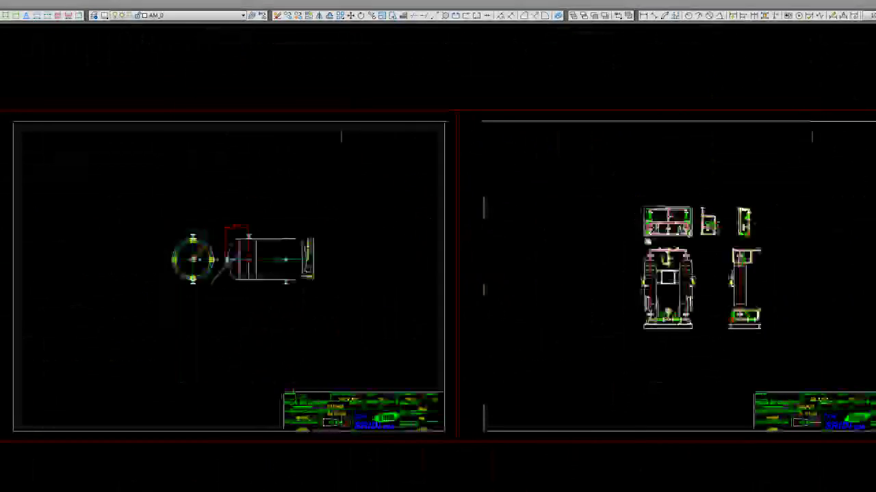
{"action": "middle_click_drag", "start_coordinate": [205, 205], "coordinate": [684, 206]}
{"action": "scroll", "coordinate": [318, 184], "scroll_direction": "up", "scroll_amount": 6}
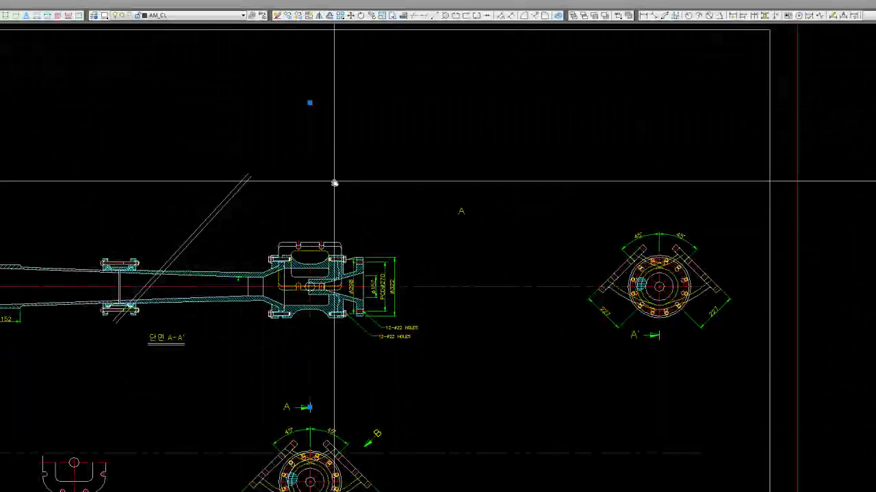
{"action": "middle_click_drag", "start_coordinate": [329, 180], "coordinate": [232, 140]}
{"action": "middle_click_drag", "start_coordinate": [360, 221], "coordinate": [229, 193]}
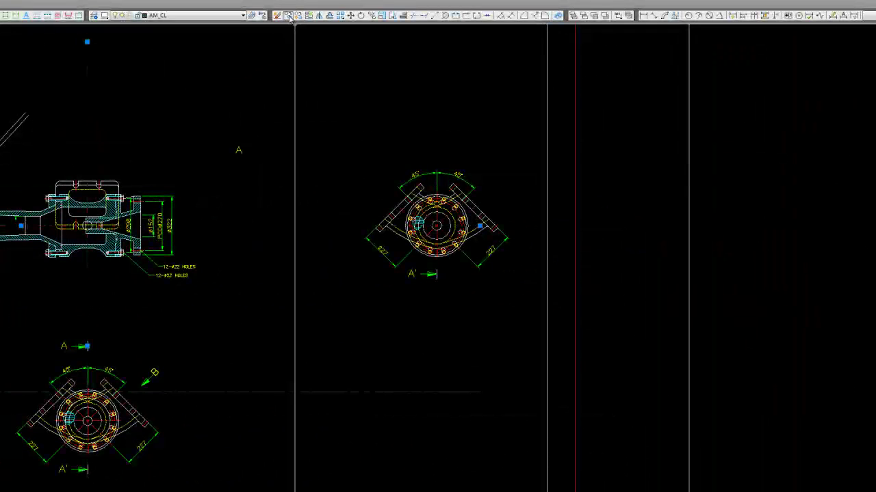
{"action": "scroll", "coordinate": [401, 266], "scroll_direction": "down", "scroll_amount": 5}
{"action": "scroll", "coordinate": [458, 270], "scroll_direction": "up", "scroll_amount": 2}
{"action": "middle_click_drag", "start_coordinate": [458, 270], "coordinate": [313, 185]}
{"action": "scroll", "coordinate": [307, 206], "scroll_direction": "up", "scroll_amount": 3}
Step: Repeat the recent Circle command to draw a small circle at the centreline crossing, then cancel
{"action": "middle_click_drag", "start_coordinate": [219, 147], "coordinate": [219, 254]}
{"action": "right_click", "coordinate": [238, 273]}
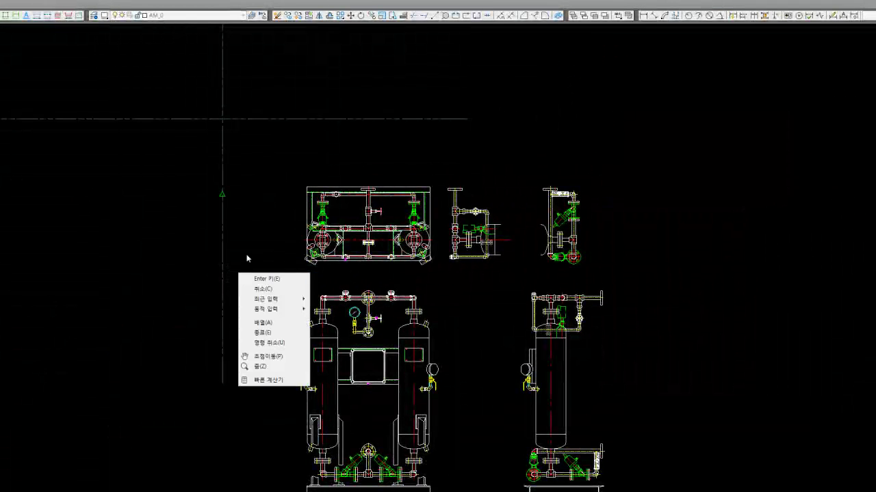
{"action": "left_click", "coordinate": [263, 280]}
{"action": "middle_click_drag", "start_coordinate": [247, 201], "coordinate": [236, 305]}
{"action": "key", "text": "Escape"}
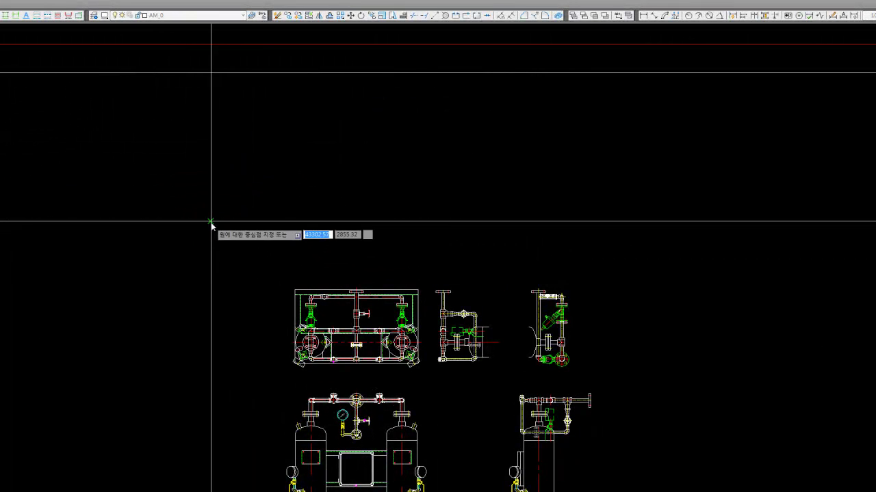
{"action": "scroll", "coordinate": [215, 220], "scroll_direction": "up", "scroll_amount": 2}
{"action": "middle_click_drag", "start_coordinate": [227, 217], "coordinate": [304, 248]}
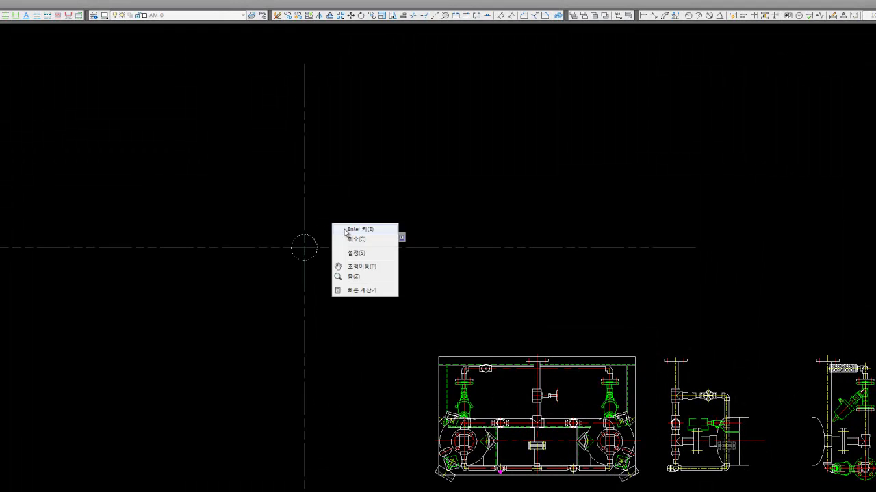
{"action": "left_click", "coordinate": [347, 230]}
{"action": "right_click", "coordinate": [368, 237]}
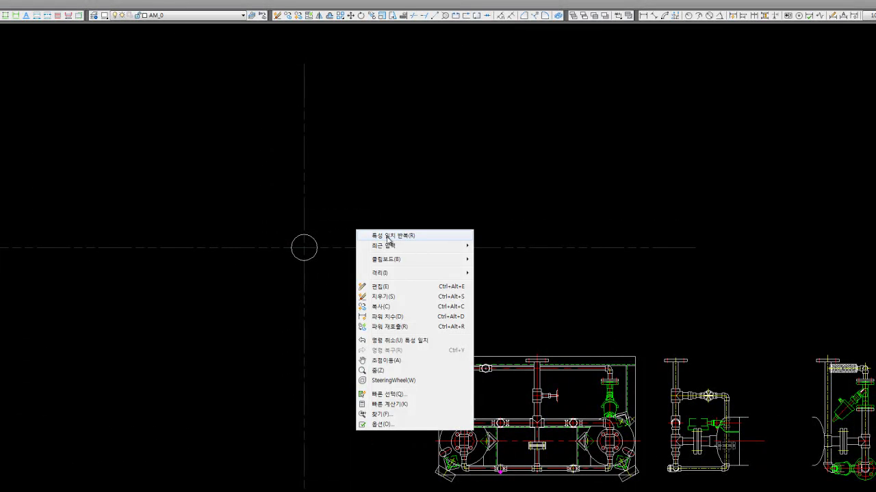
{"action": "left_click", "coordinate": [349, 233]}
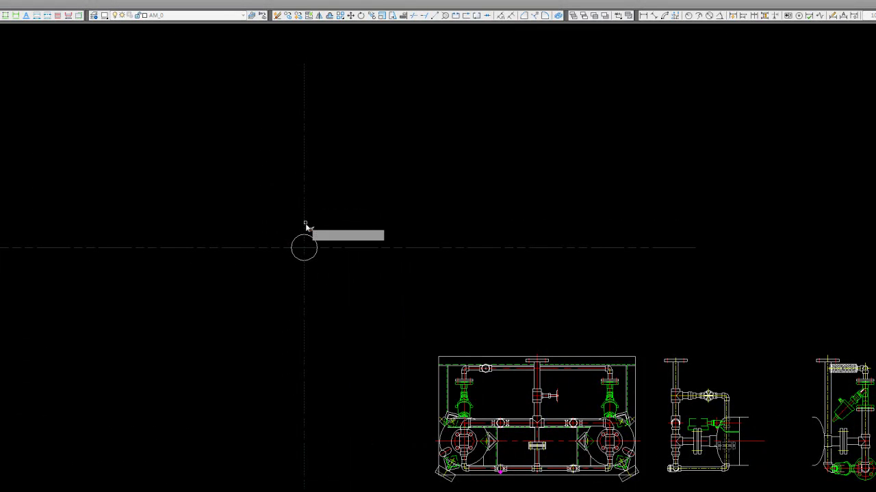
{"action": "right_click", "coordinate": [336, 225]}
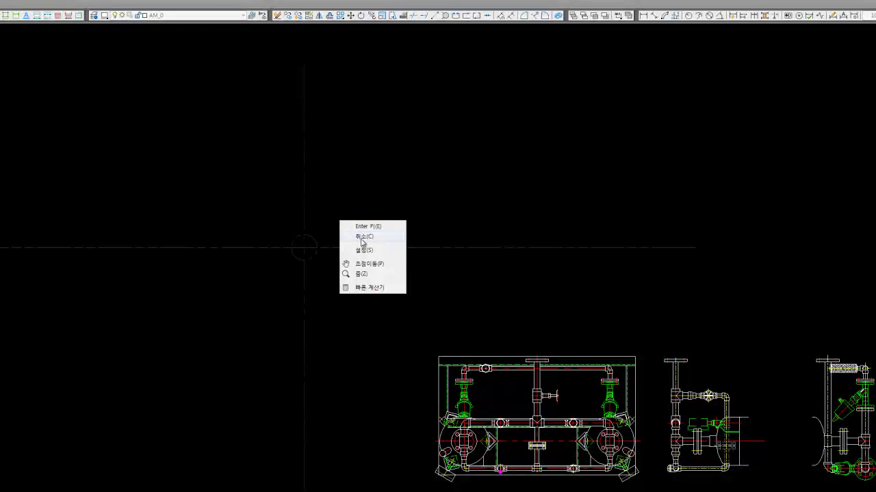
{"action": "left_click", "coordinate": [342, 224]}
Step: Select the new circle together with its centre lines
{"action": "scroll", "coordinate": [343, 252], "scroll_direction": "down", "scroll_amount": 5}
{"action": "scroll", "coordinate": [342, 251], "scroll_direction": "up", "scroll_amount": 5}
{"action": "left_click", "coordinate": [351, 277]}
{"action": "left_click", "coordinate": [299, 230]}
{"action": "scroll", "coordinate": [338, 160], "scroll_direction": "down", "scroll_amount": 1}
{"action": "middle_click_drag", "start_coordinate": [338, 160], "coordinate": [297, 201]}
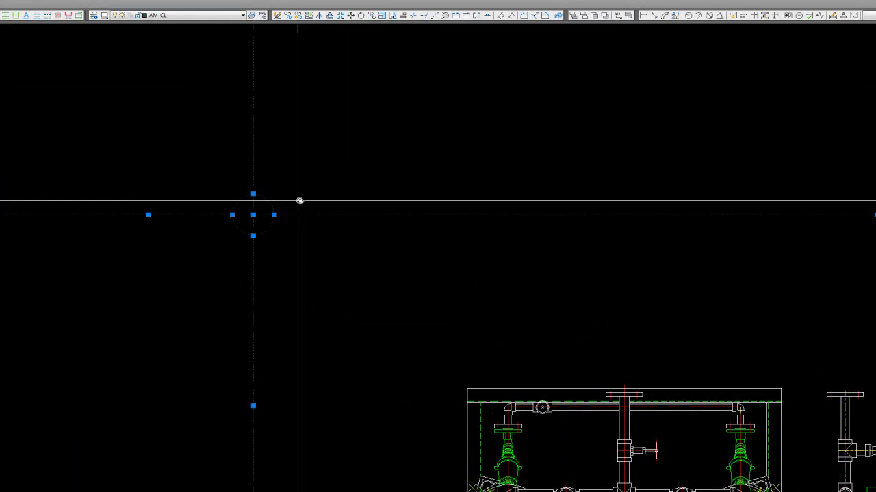
Step: Start moving the selected red circle and its centre lines
{"action": "left_click", "coordinate": [351, 15]}
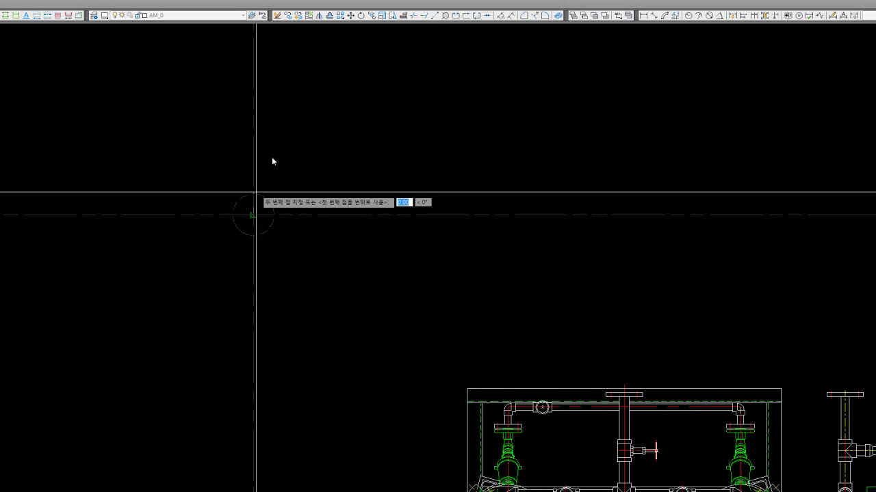
{"action": "scroll", "coordinate": [342, 240], "scroll_direction": "down", "scroll_amount": 4}
{"action": "scroll", "coordinate": [322, 157], "scroll_direction": "up", "scroll_amount": 1}
{"action": "scroll", "coordinate": [333, 235], "scroll_direction": "up", "scroll_amount": 5}
{"action": "scroll", "coordinate": [348, 267], "scroll_direction": "up", "scroll_amount": 4}
{"action": "scroll", "coordinate": [349, 267], "scroll_direction": "down", "scroll_amount": 2}
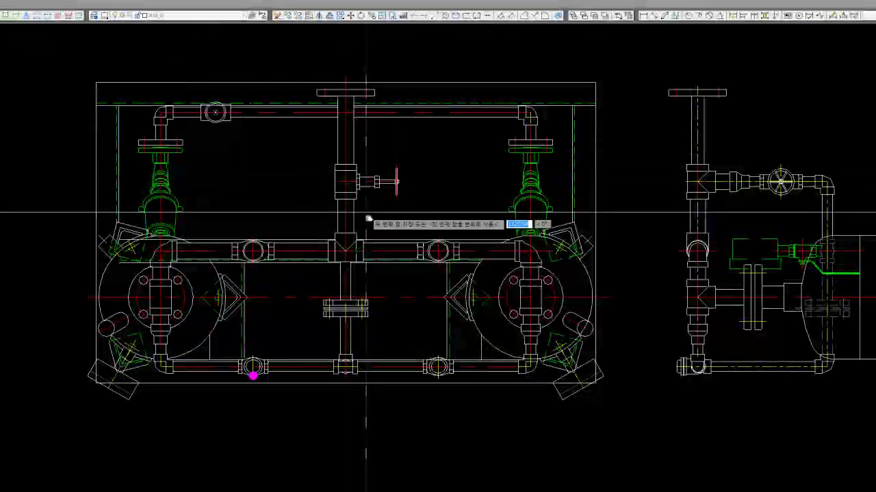
{"action": "left_click", "coordinate": [387, 296]}
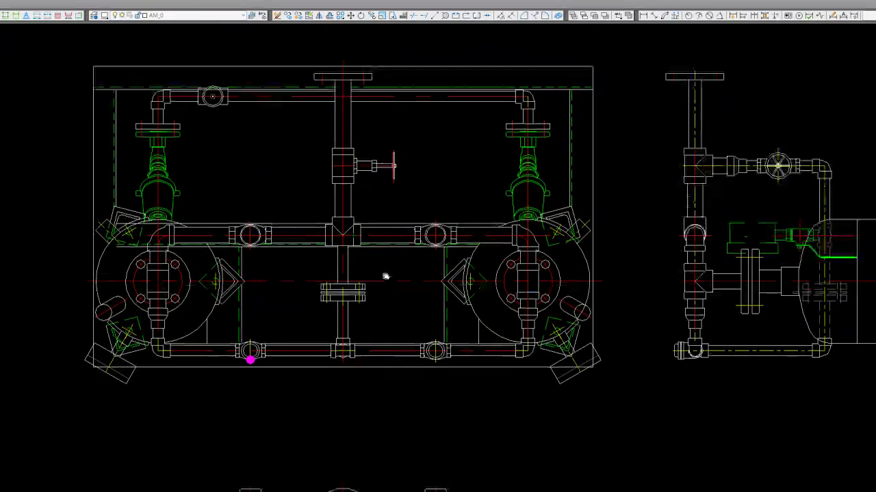
Step: Frame the lower tank views fully to locate the lower pipe's middle fitting
{"action": "middle_click_drag", "start_coordinate": [387, 296], "coordinate": [373, 264]}
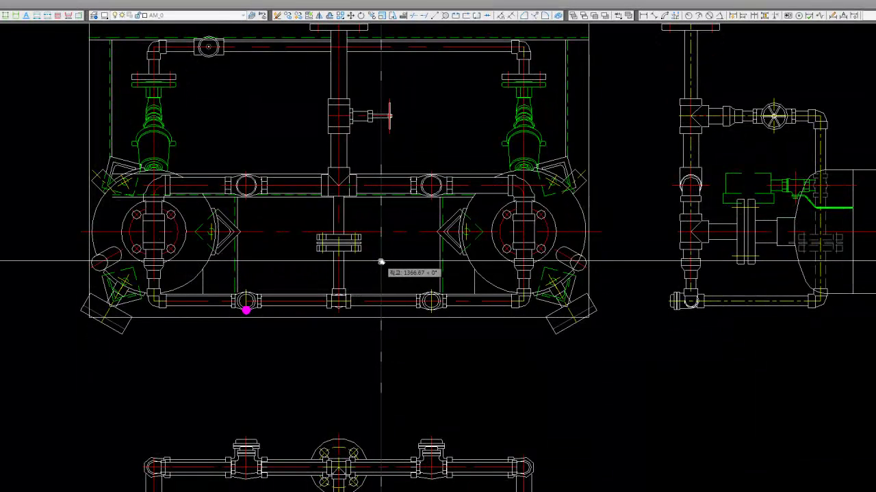
{"action": "scroll", "coordinate": [381, 262], "scroll_direction": "down", "scroll_amount": 2}
{"action": "middle_click_drag", "start_coordinate": [390, 316], "coordinate": [371, 283]}
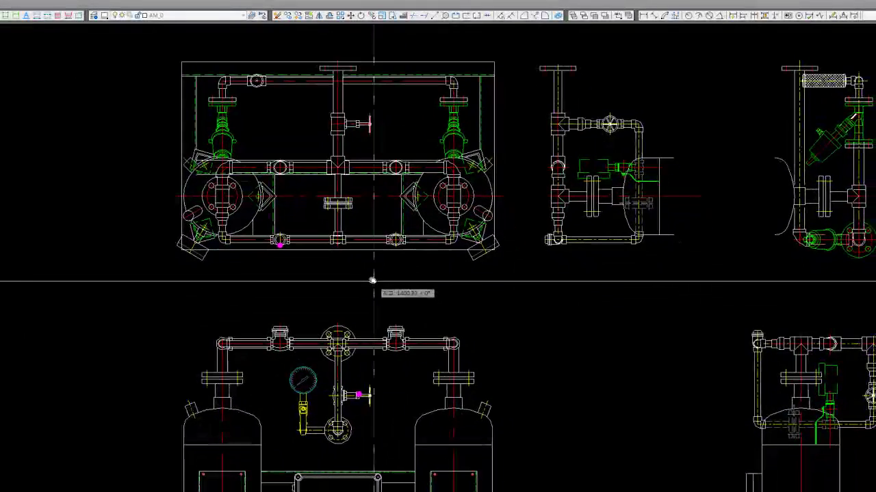
{"action": "scroll", "coordinate": [360, 271], "scroll_direction": "down", "scroll_amount": 2}
{"action": "middle_click_drag", "start_coordinate": [459, 284], "coordinate": [440, 234]}
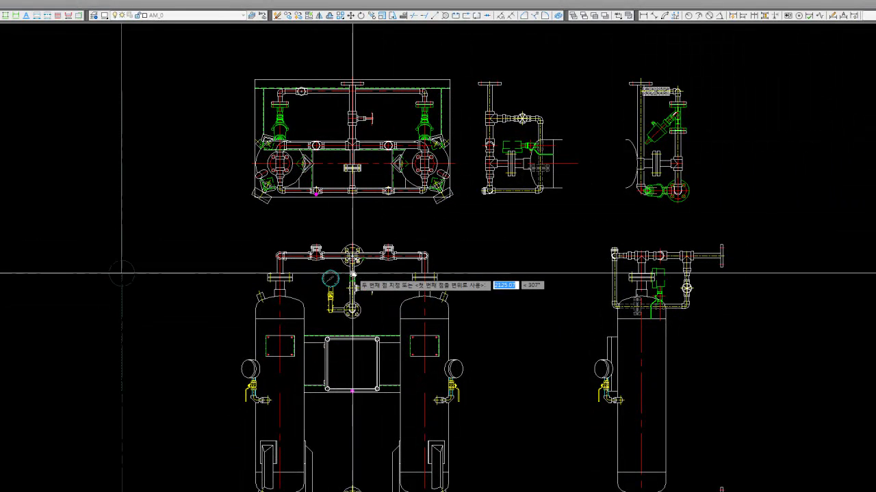
{"action": "mouse_move", "coordinate": [373, 288]}
{"action": "middle_mouse_down"}
{"action": "mouse_move", "coordinate": [385, 175]}
{"action": "mouse_move", "coordinate": [374, 255]}
{"action": "middle_mouse_up"}
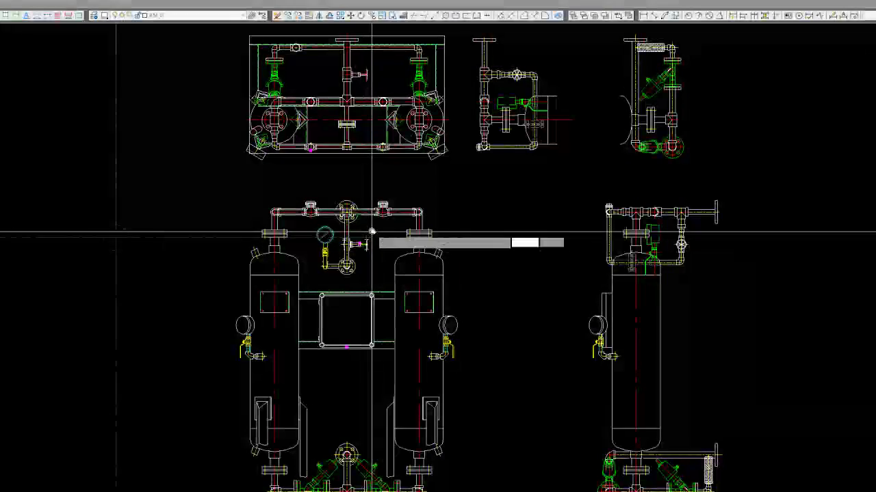
{"action": "scroll", "coordinate": [372, 235], "scroll_direction": "up", "scroll_amount": 4}
{"action": "scroll", "coordinate": [383, 230], "scroll_direction": "down", "scroll_amount": 4}
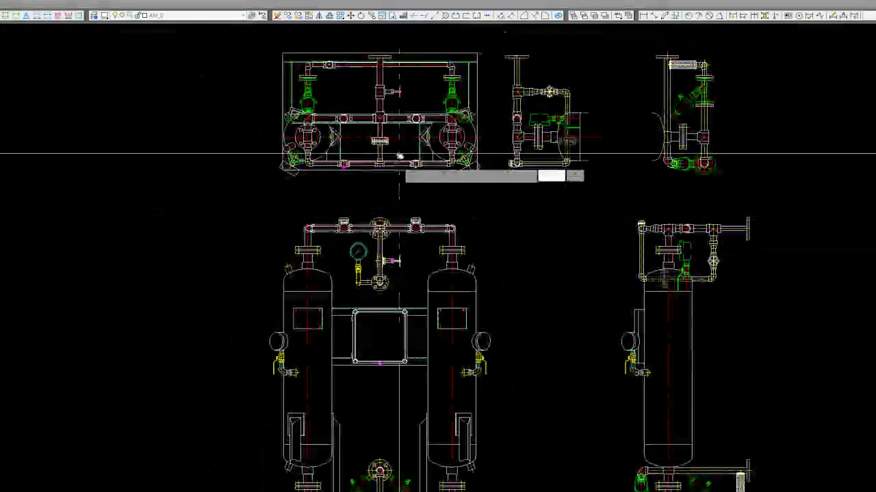
{"action": "scroll", "coordinate": [385, 142], "scroll_direction": "up", "scroll_amount": 4}
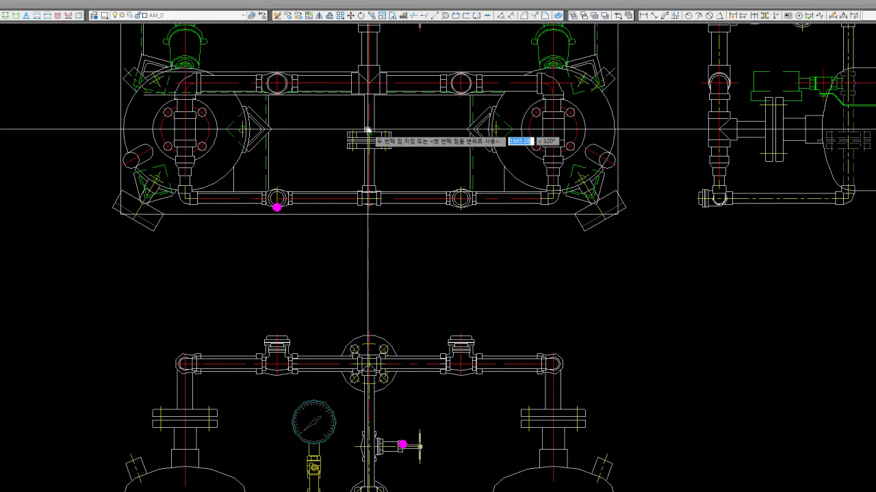
{"action": "scroll", "coordinate": [369, 203], "scroll_direction": "up", "scroll_amount": 2}
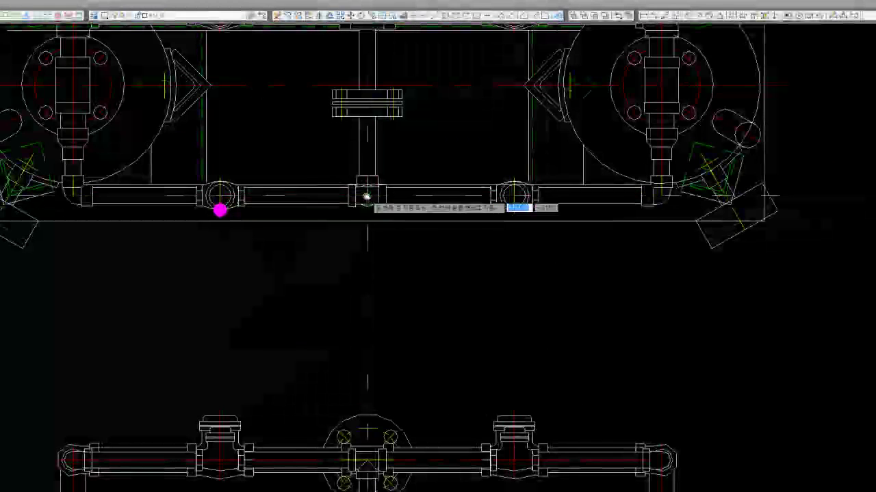
{"action": "scroll", "coordinate": [368, 198], "scroll_direction": "down", "scroll_amount": 2}
{"action": "scroll", "coordinate": [424, 228], "scroll_direction": "down", "scroll_amount": 1}
{"action": "scroll", "coordinate": [424, 228], "scroll_direction": "down", "scroll_amount": 1}
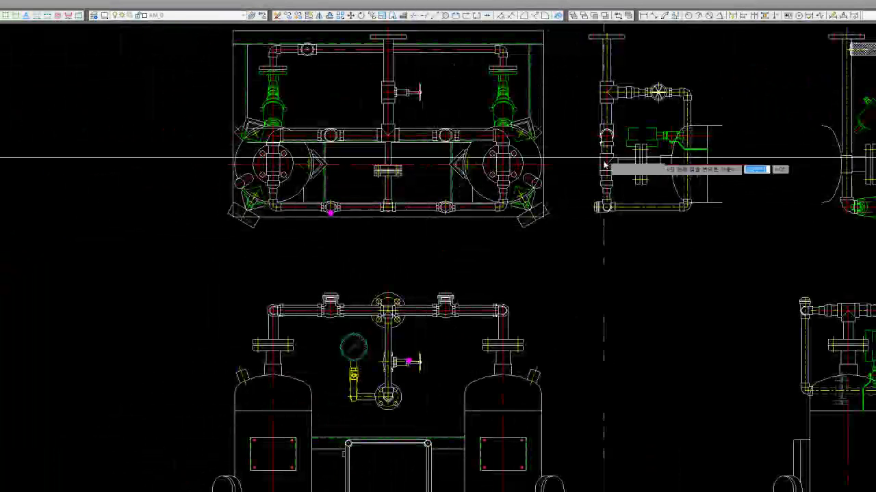
Step: Turn on Ortho with F8 and pick the base point for moving the circle
{"action": "key", "text": "F8"}
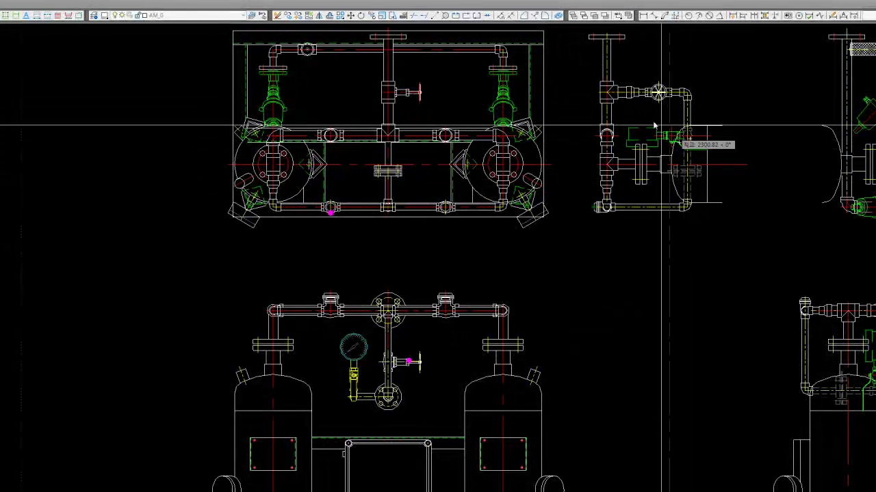
{"action": "left_click", "coordinate": [401, 165]}
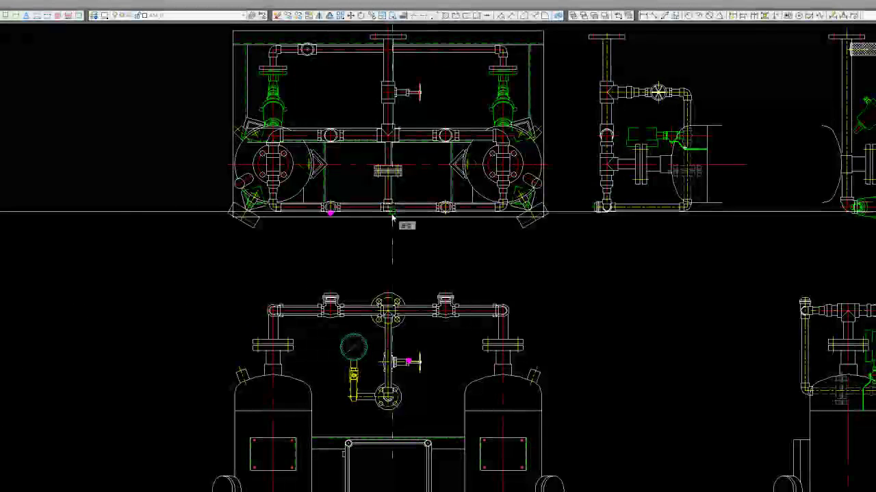
{"action": "scroll", "coordinate": [391, 218], "scroll_direction": "up", "scroll_amount": 6}
{"action": "scroll", "coordinate": [373, 207], "scroll_direction": "up", "scroll_amount": 4}
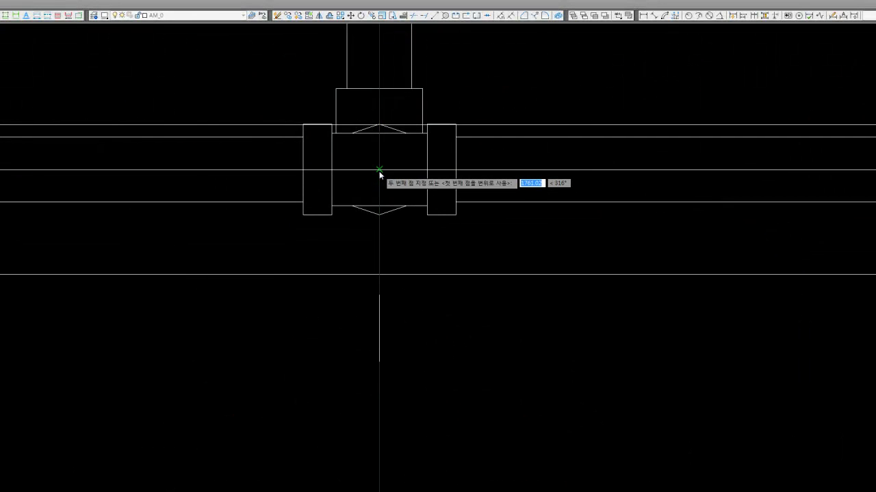
{"action": "scroll", "coordinate": [410, 202], "scroll_direction": "down", "scroll_amount": 6}
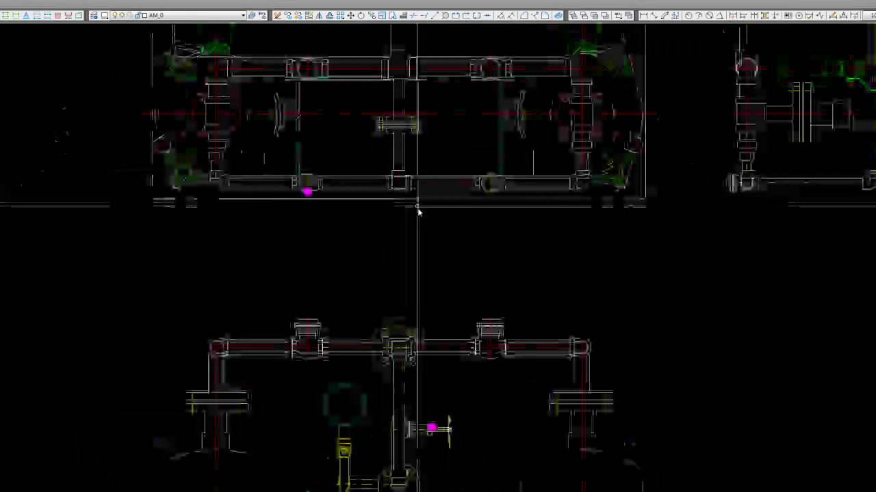
{"action": "scroll", "coordinate": [419, 206], "scroll_direction": "down", "scroll_amount": 5}
{"action": "scroll", "coordinate": [404, 186], "scroll_direction": "down", "scroll_amount": 2}
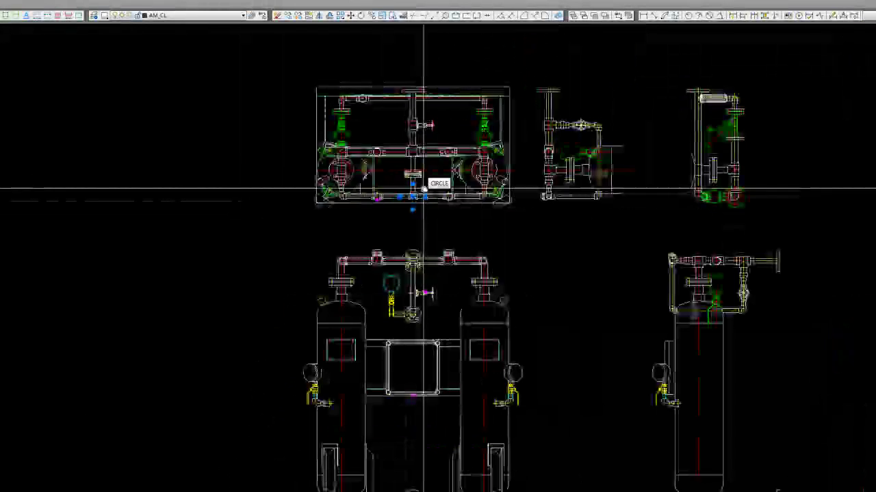
{"action": "middle_click_drag", "start_coordinate": [445, 86], "coordinate": [407, 146]}
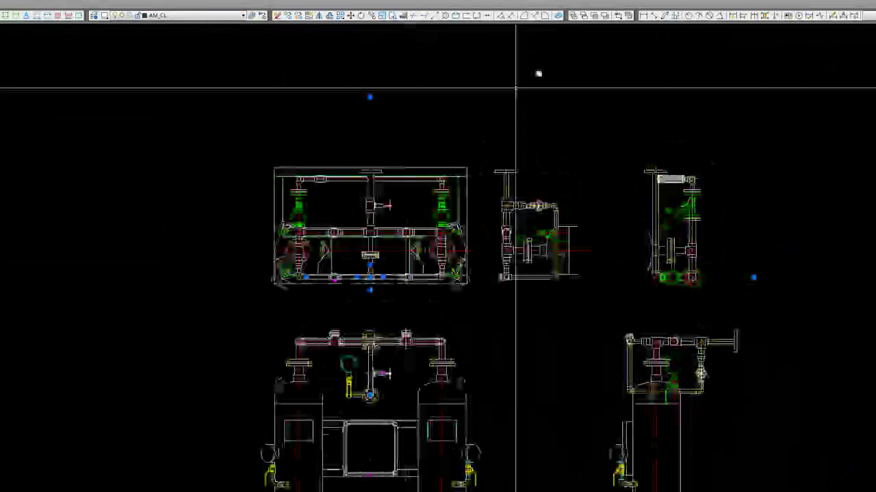
{"action": "key", "text": "Escape"}
{"action": "scroll", "coordinate": [370, 292], "scroll_direction": "up", "scroll_amount": 4}
{"action": "left_click", "coordinate": [407, 215]}
{"action": "right_click", "coordinate": [409, 214]}
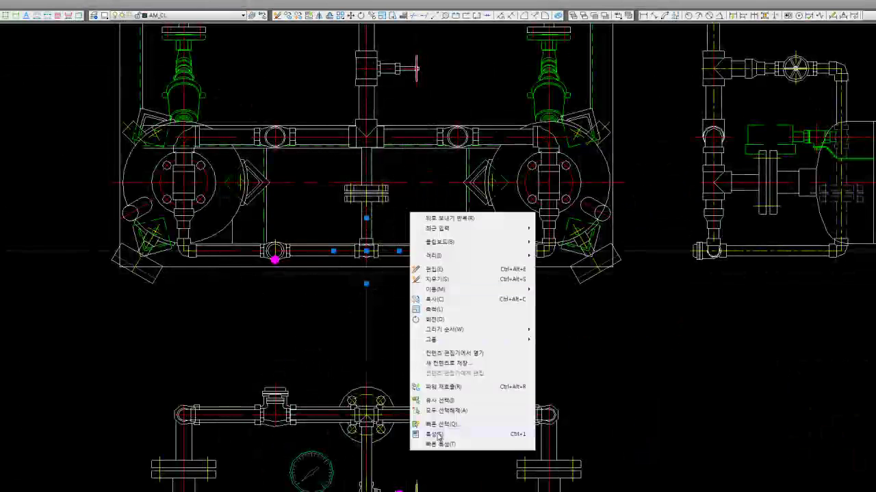
{"action": "left_click", "coordinate": [439, 436]}
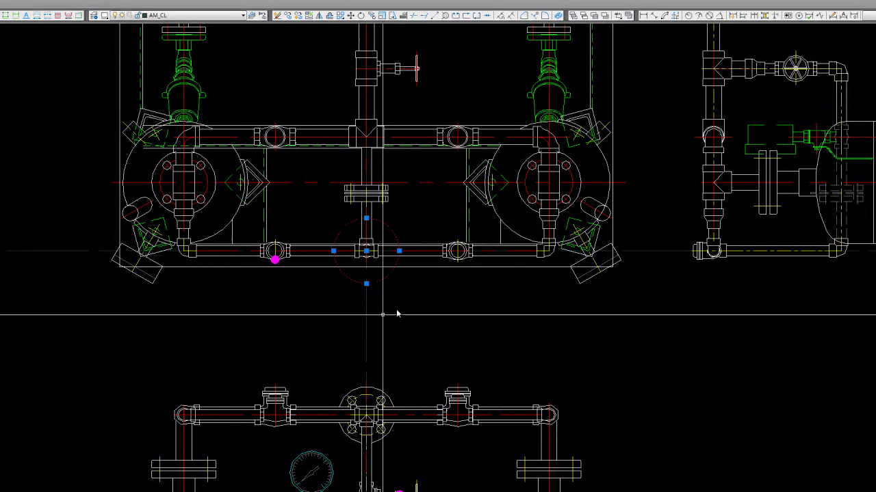
{"action": "left_click", "coordinate": [392, 233]}
{"action": "right_click", "coordinate": [424, 213]}
{"action": "left_click", "coordinate": [444, 434]}
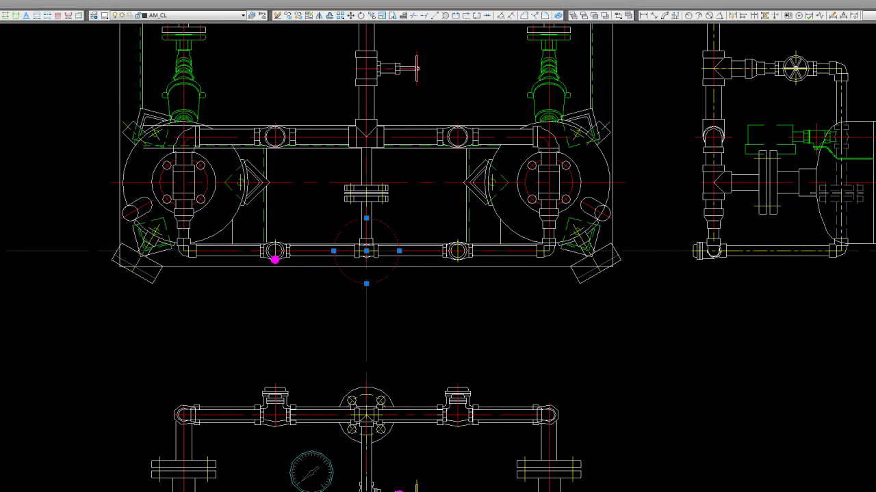
{"action": "key", "text": "Escape"}
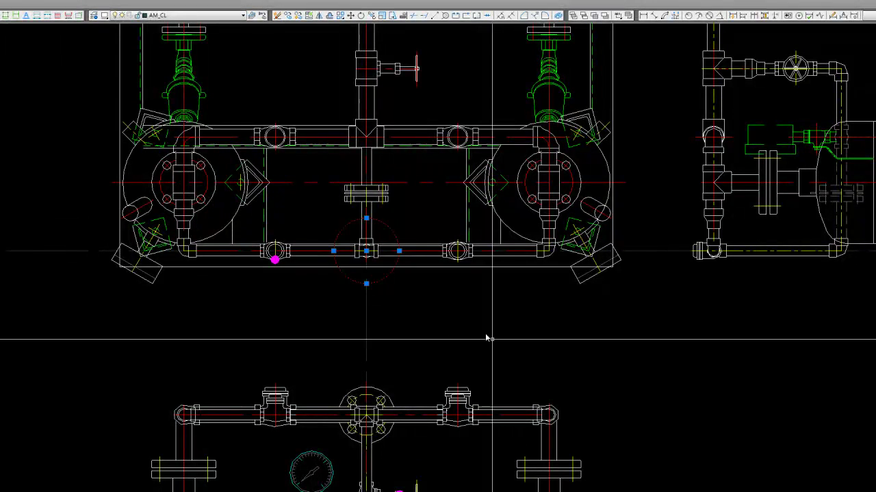
Step: Select the red circle on the lower pipe
{"action": "scroll", "coordinate": [381, 218], "scroll_direction": "down", "scroll_amount": 4}
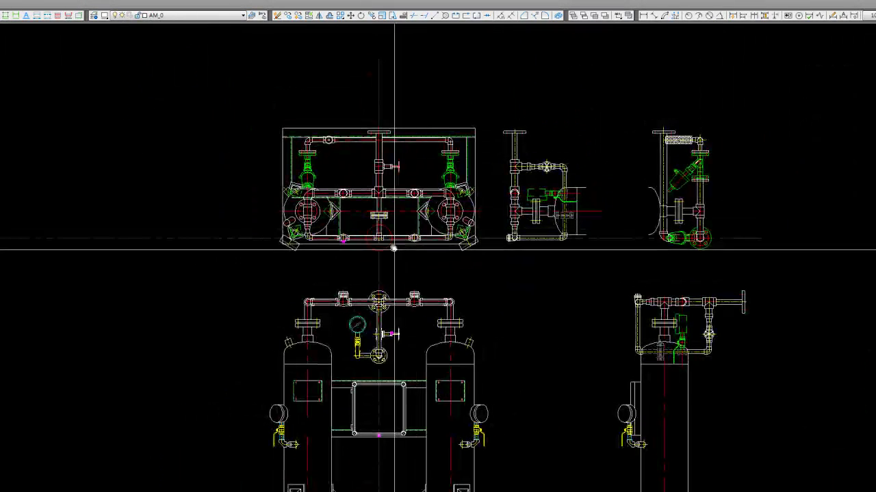
{"action": "scroll", "coordinate": [394, 223], "scroll_direction": "up", "scroll_amount": 2}
{"action": "left_click", "coordinate": [372, 216]}
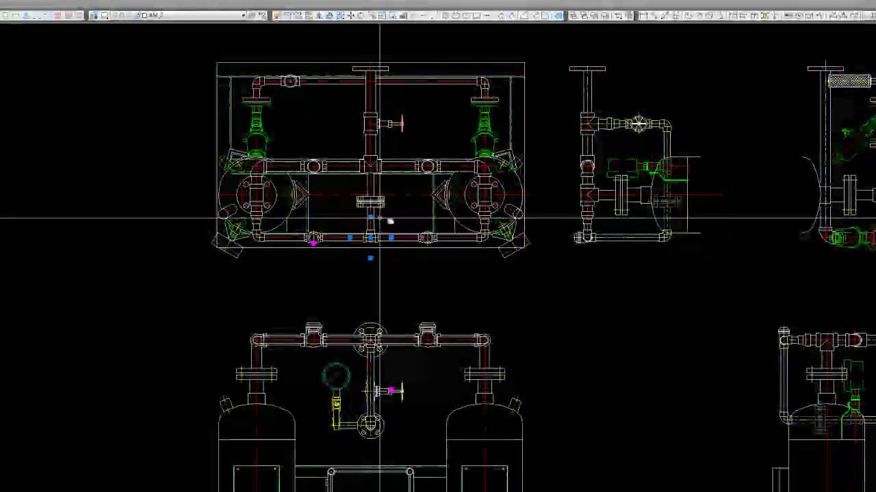
{"action": "middle_click_drag", "start_coordinate": [396, 225], "coordinate": [405, 194]}
{"action": "scroll", "coordinate": [383, 181], "scroll_direction": "down", "scroll_amount": 2}
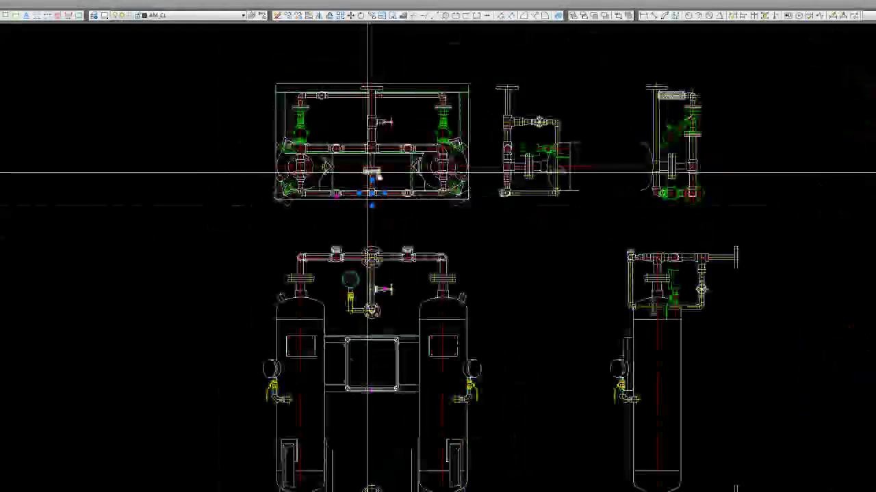
{"action": "middle_click_drag", "start_coordinate": [367, 172], "coordinate": [336, 185]}
{"action": "scroll", "coordinate": [348, 212], "scroll_direction": "up", "scroll_amount": 5}
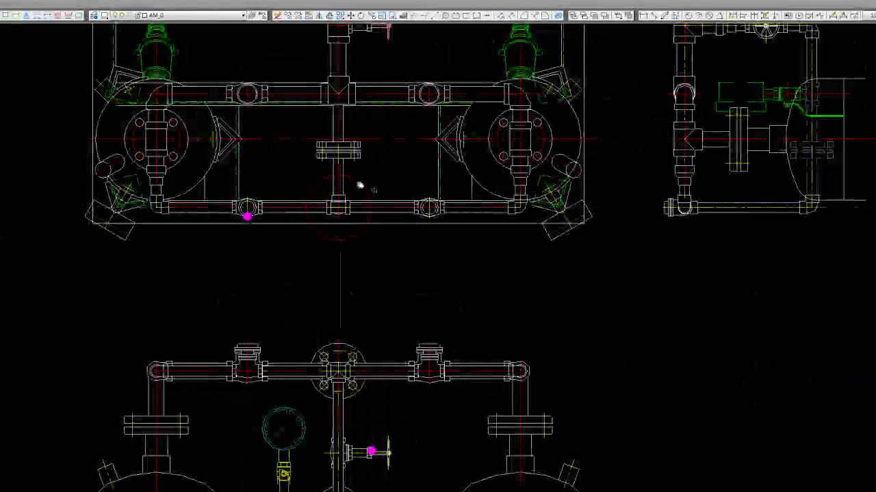
{"action": "middle_click_drag", "start_coordinate": [401, 190], "coordinate": [391, 111]}
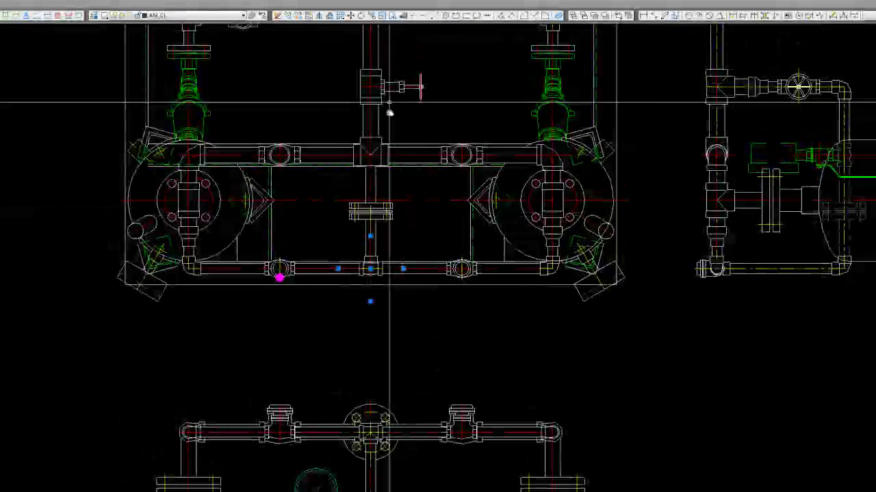
{"action": "scroll", "coordinate": [401, 117], "scroll_direction": "down", "scroll_amount": 3}
{"action": "left_click", "coordinate": [402, 116]}
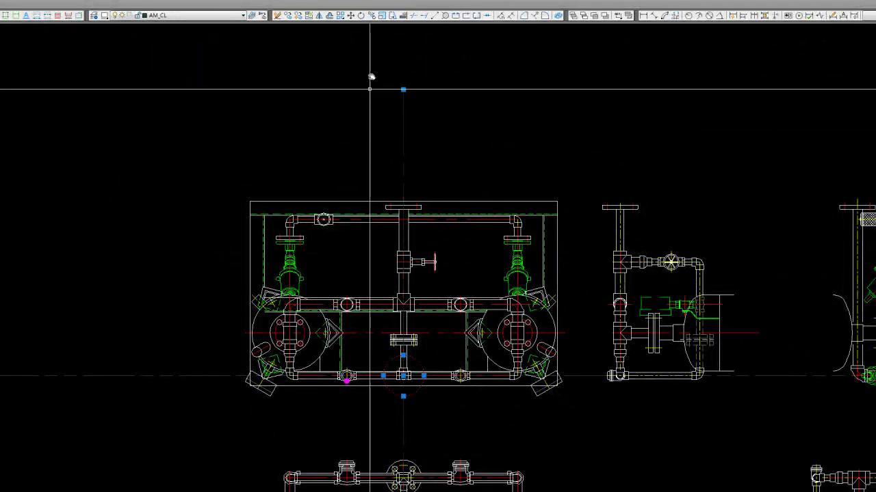
Step: Copy the circle from its centre onto the lower-left elbow of the side view
{"action": "left_click", "coordinate": [288, 16]}
{"action": "scroll", "coordinate": [411, 385], "scroll_direction": "up", "scroll_amount": 5}
{"action": "scroll", "coordinate": [409, 362], "scroll_direction": "up", "scroll_amount": 3}
{"action": "left_click", "coordinate": [407, 350]}
{"action": "scroll", "coordinate": [301, 281], "scroll_direction": "down", "scroll_amount": 5}
{"action": "scroll", "coordinate": [543, 289], "scroll_direction": "up", "scroll_amount": 3}
{"action": "scroll", "coordinate": [527, 271], "scroll_direction": "up", "scroll_amount": 3}
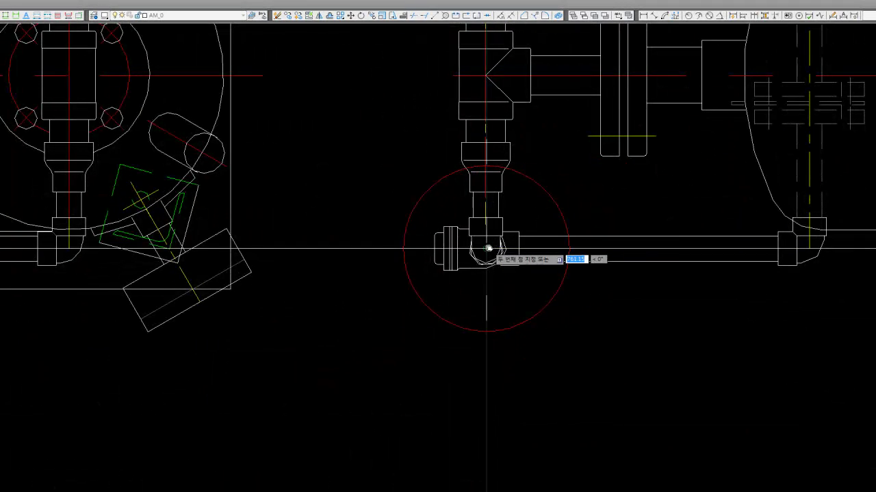
{"action": "scroll", "coordinate": [472, 243], "scroll_direction": "down", "scroll_amount": 3}
{"action": "scroll", "coordinate": [580, 376], "scroll_direction": "down", "scroll_amount": 5}
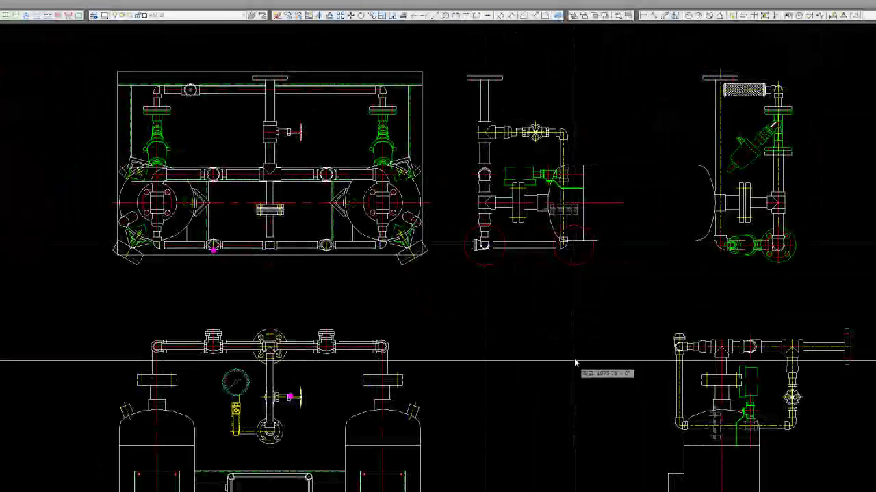
{"action": "middle_click_drag", "start_coordinate": [574, 367], "coordinate": [516, 357]}
{"action": "right_click", "coordinate": [528, 274]}
{"action": "left_click", "coordinate": [540, 286]}
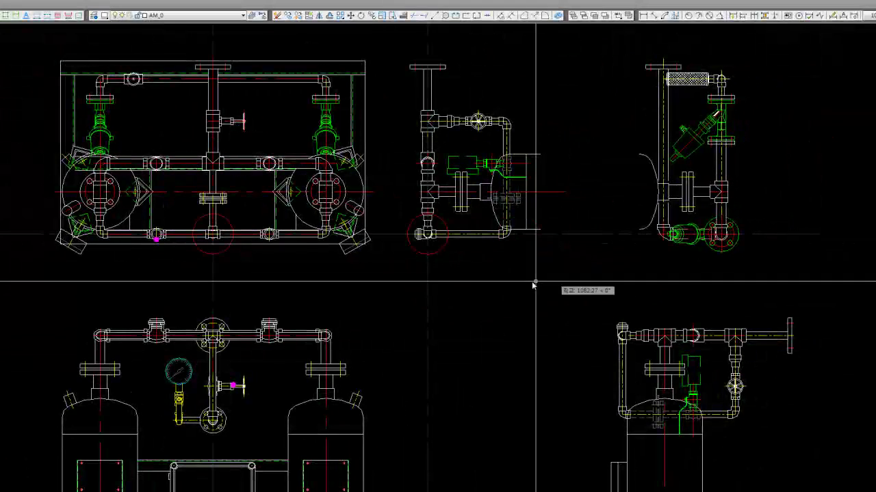
{"action": "middle_click_drag", "start_coordinate": [540, 286], "coordinate": [558, 347]}
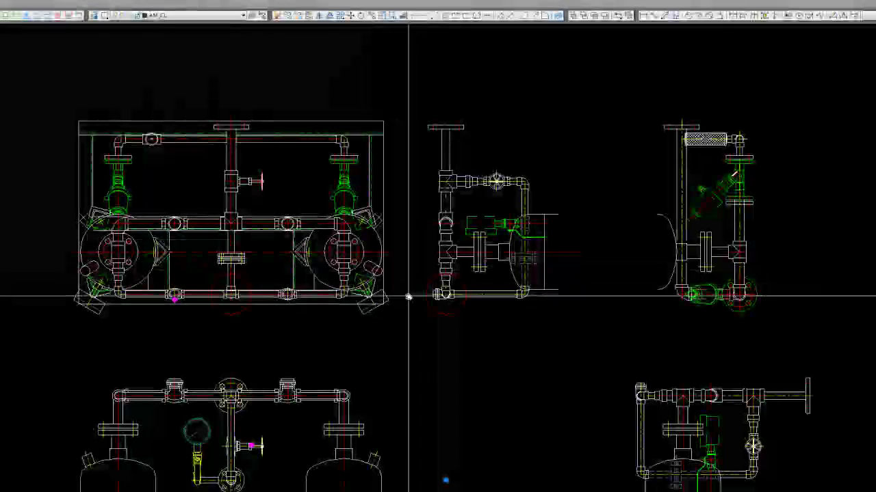
{"action": "mouse_move", "coordinate": [493, 373]}
{"action": "middle_mouse_down"}
{"action": "mouse_move", "coordinate": [632, 348]}
{"action": "mouse_move", "coordinate": [354, 35]}
{"action": "middle_mouse_up"}
{"action": "key", "text": "Escape"}
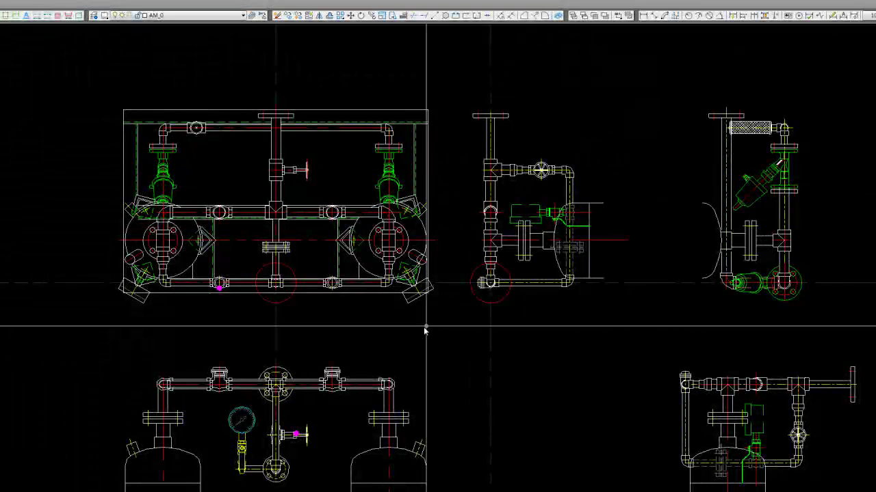
Step: Pan and zoom to inspect the top valve handle and the right pump
{"action": "middle_click_drag", "start_coordinate": [429, 331], "coordinate": [507, 292]}
{"action": "scroll", "coordinate": [392, 98], "scroll_direction": "up", "scroll_amount": 2}
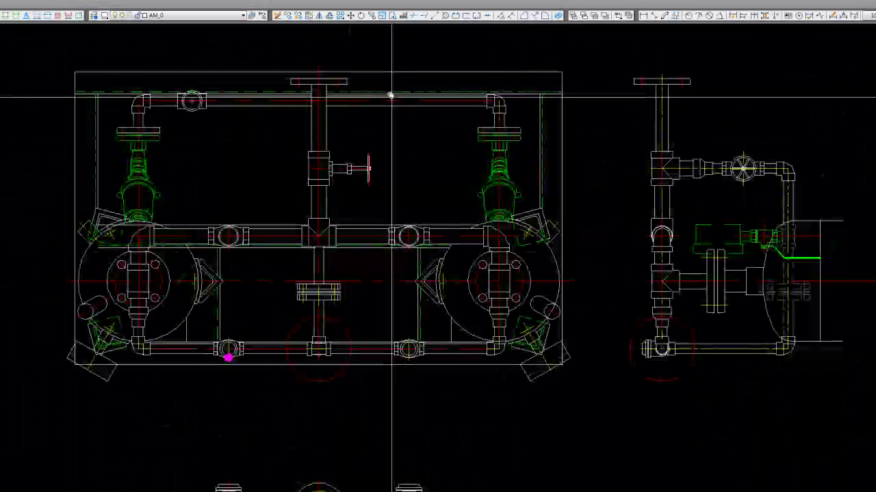
{"action": "scroll", "coordinate": [392, 98], "scroll_direction": "up", "scroll_amount": 2}
{"action": "middle_click_drag", "start_coordinate": [346, 189], "coordinate": [403, 232]}
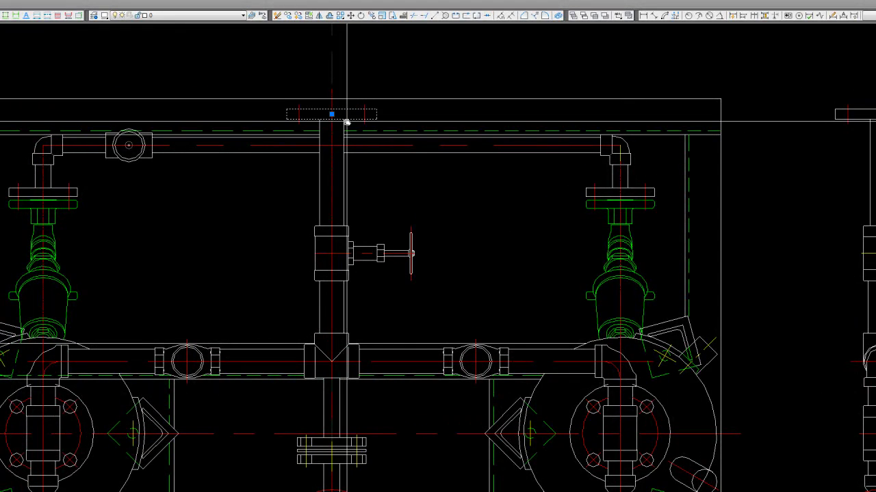
{"action": "scroll", "coordinate": [338, 114], "scroll_direction": "up", "scroll_amount": 2}
{"action": "scroll", "coordinate": [373, 113], "scroll_direction": "down", "scroll_amount": 4}
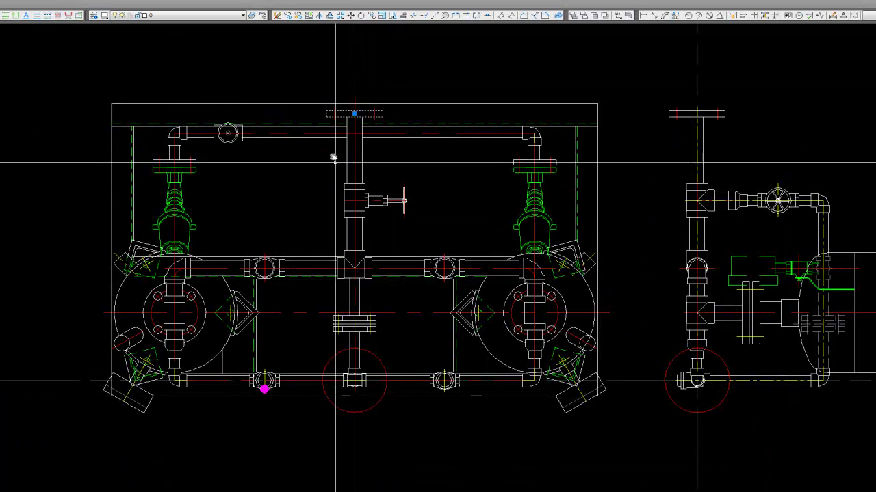
{"action": "middle_click_drag", "start_coordinate": [356, 282], "coordinate": [303, 252]}
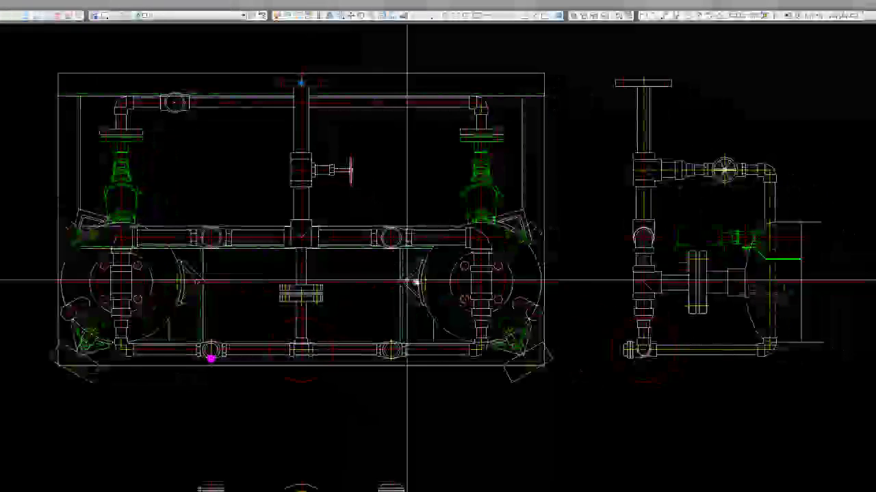
{"action": "scroll", "coordinate": [427, 280], "scroll_direction": "up", "scroll_amount": 2}
{"action": "middle_click_drag", "start_coordinate": [426, 281], "coordinate": [415, 266]}
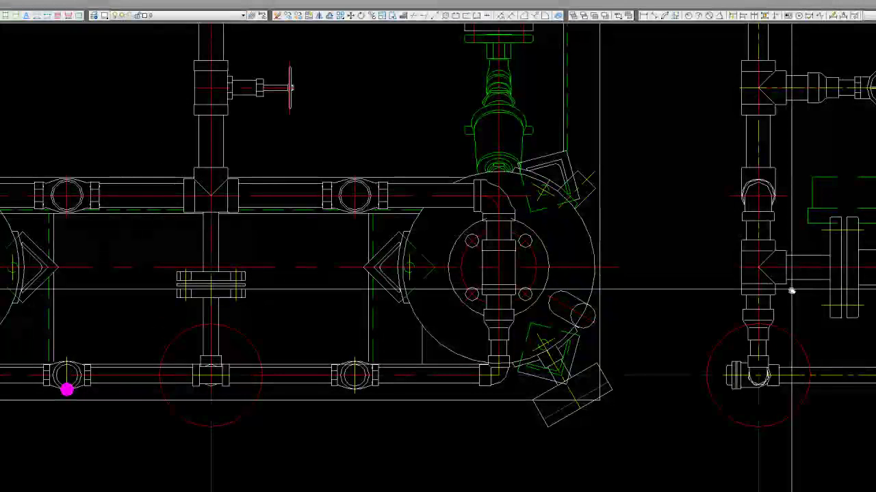
Step: Window-select the central flange, the pipe beside the tee, the tee and the valve of the vertical branch
{"action": "middle_click_drag", "start_coordinate": [171, 255], "coordinate": [260, 230]}
{"action": "left_click_drag", "start_coordinate": [235, 218], "coordinate": [333, 269]}
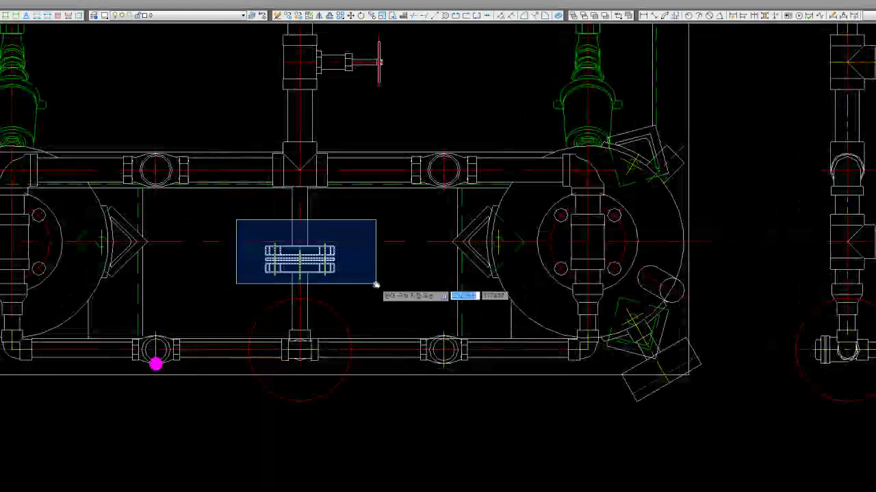
{"action": "left_click", "coordinate": [328, 156]}
{"action": "scroll", "coordinate": [336, 165], "scroll_direction": "up", "scroll_amount": 4}
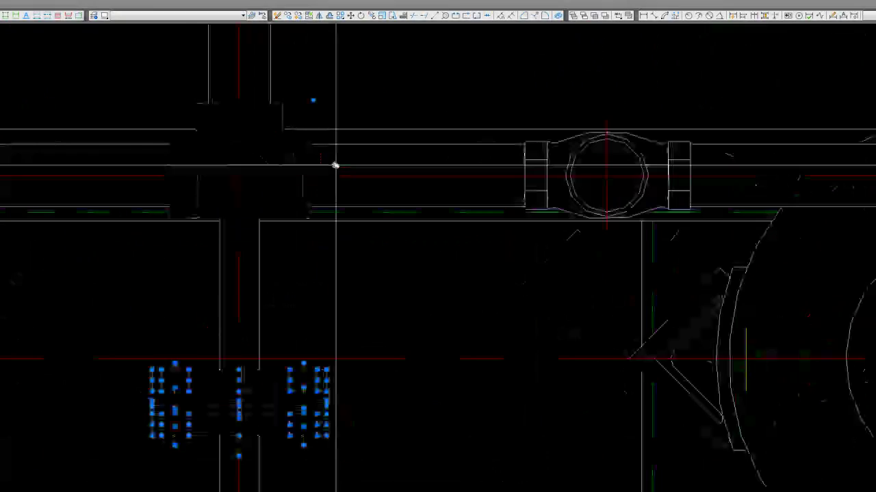
{"action": "left_click", "coordinate": [163, 153]}
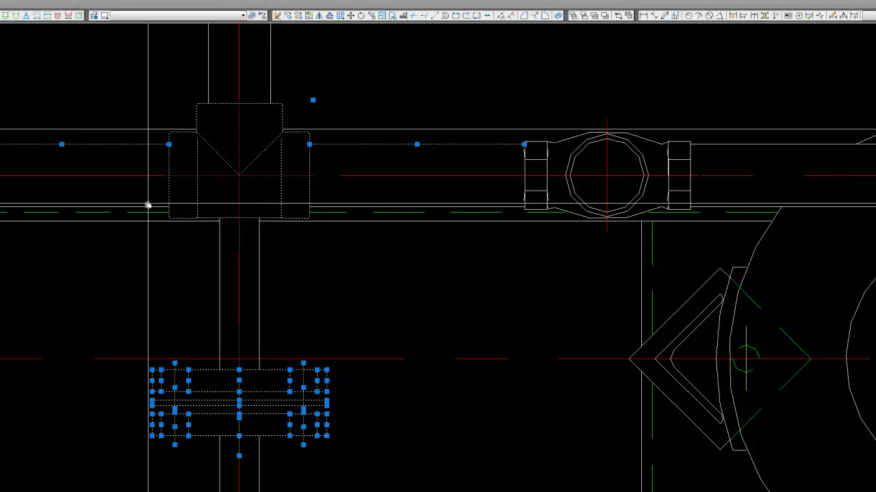
{"action": "scroll", "coordinate": [322, 207], "scroll_direction": "down", "scroll_amount": 5}
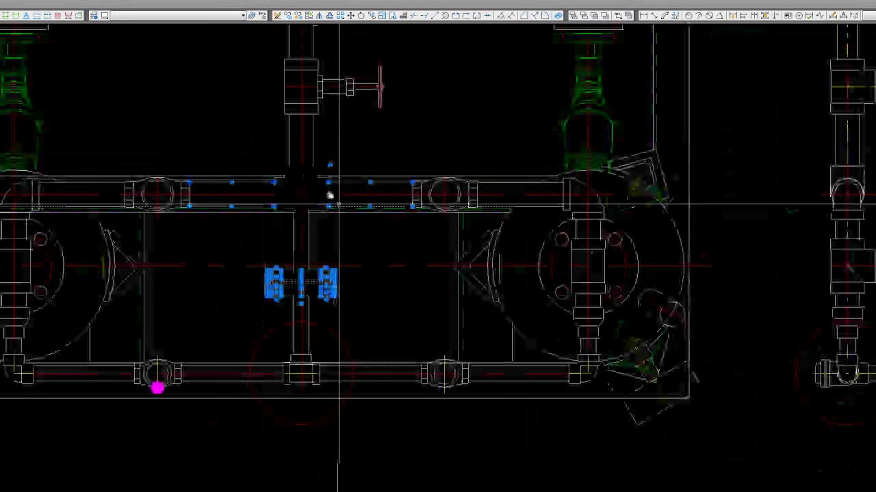
{"action": "middle_click_drag", "start_coordinate": [335, 143], "coordinate": [334, 191]}
{"action": "left_click", "coordinate": [251, 88]}
{"action": "left_click", "coordinate": [414, 196]}
Step: Add the branch's top part, lower valve and valve block to the selection
{"action": "mouse_move", "coordinate": [346, 117]}
{"action": "middle_mouse_down"}
{"action": "mouse_move", "coordinate": [346, 269]}
{"action": "mouse_move", "coordinate": [290, 253]}
{"action": "mouse_move", "coordinate": [255, 209]}
{"action": "middle_mouse_up"}
{"action": "left_click", "coordinate": [228, 115]}
{"action": "left_click", "coordinate": [374, 184]}
{"action": "scroll", "coordinate": [244, 235], "scroll_direction": "up", "scroll_amount": 2}
{"action": "left_click", "coordinate": [216, 232]}
{"action": "left_click", "coordinate": [310, 301]}
{"action": "scroll", "coordinate": [294, 263], "scroll_direction": "up", "scroll_amount": 2}
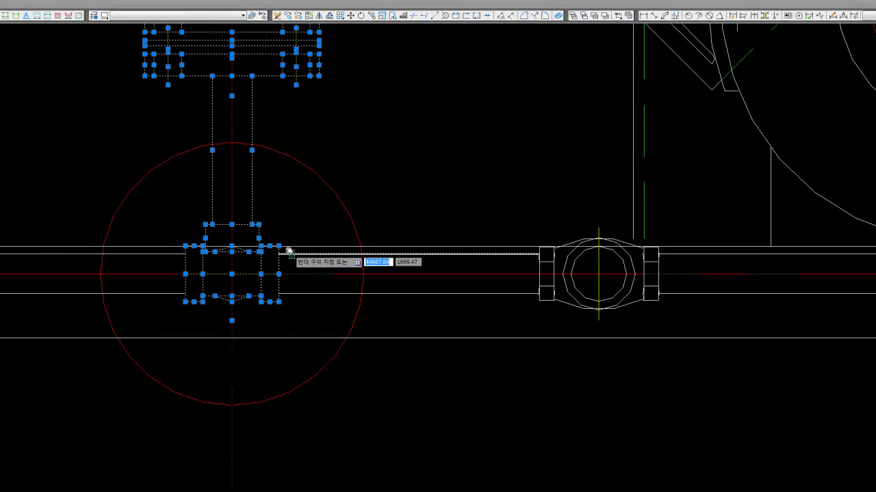
{"action": "left_click", "coordinate": [171, 256]}
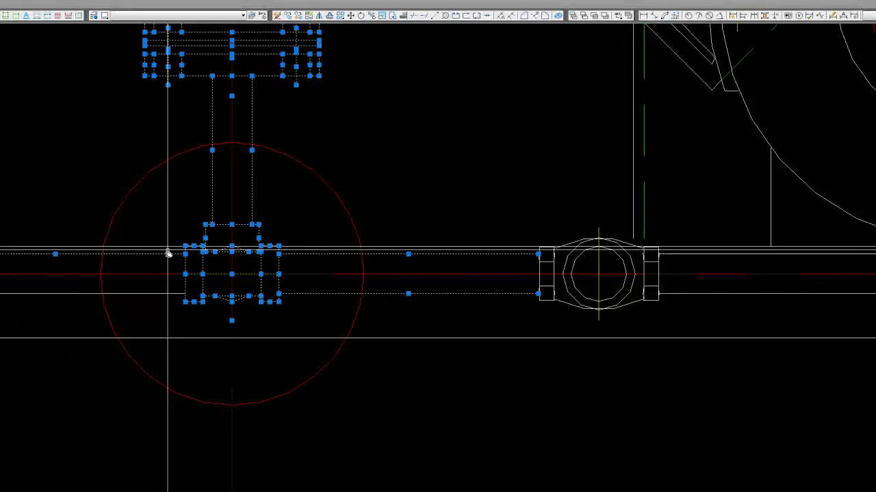
{"action": "scroll", "coordinate": [230, 253], "scroll_direction": "up", "scroll_amount": 3}
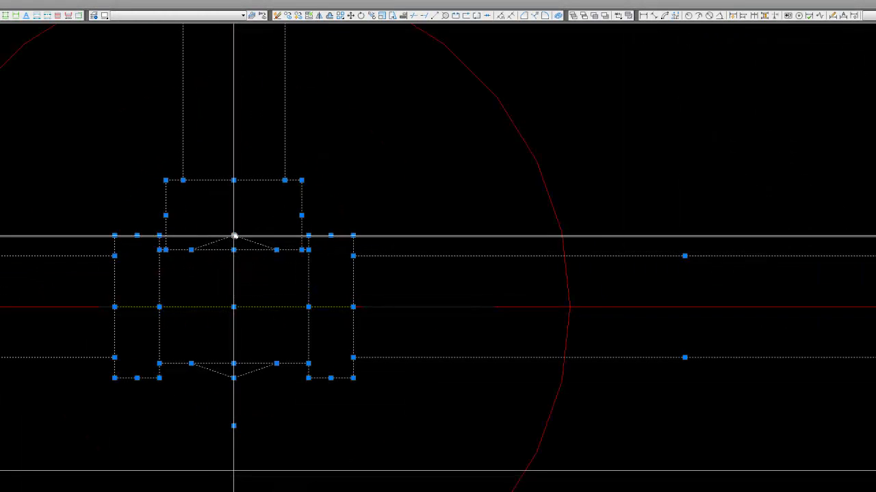
{"action": "scroll", "coordinate": [250, 307], "scroll_direction": "down", "scroll_amount": 4}
{"action": "scroll", "coordinate": [269, 319], "scroll_direction": "down", "scroll_amount": 1}
{"action": "middle_click_drag", "start_coordinate": [587, 332], "coordinate": [474, 323]}
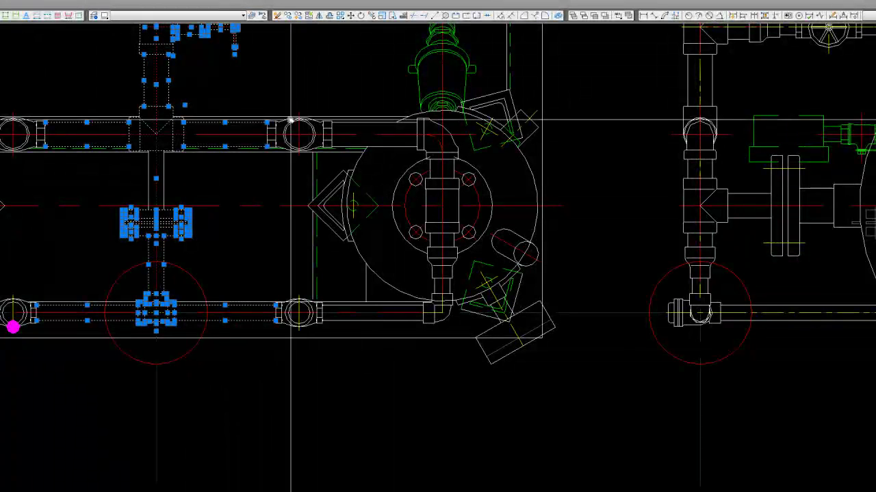
{"action": "scroll", "coordinate": [296, 121], "scroll_direction": "down", "scroll_amount": 3}
{"action": "scroll", "coordinate": [301, 123], "scroll_direction": "down", "scroll_amount": 2}
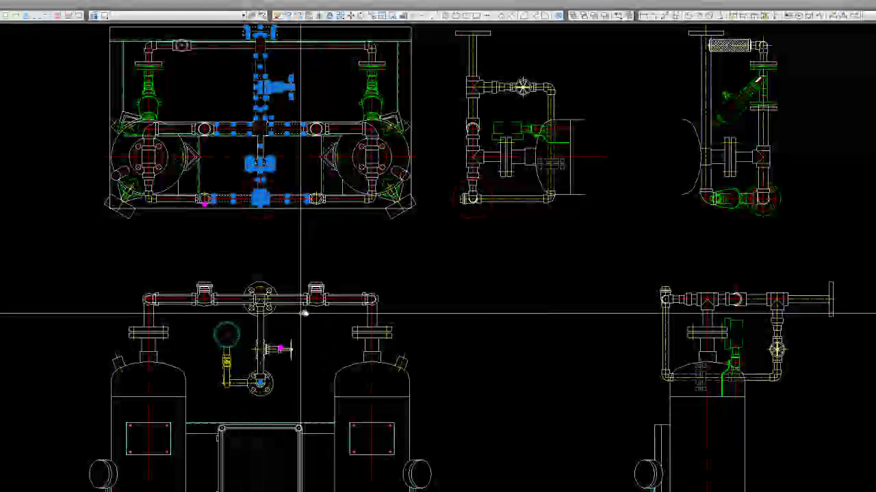
{"action": "scroll", "coordinate": [298, 315], "scroll_direction": "up", "scroll_amount": 4}
{"action": "mouse_move", "coordinate": [322, 254]}
{"action": "middle_mouse_down"}
{"action": "mouse_move", "coordinate": [369, 311]}
{"action": "mouse_move", "coordinate": [405, 289]}
{"action": "middle_mouse_up"}
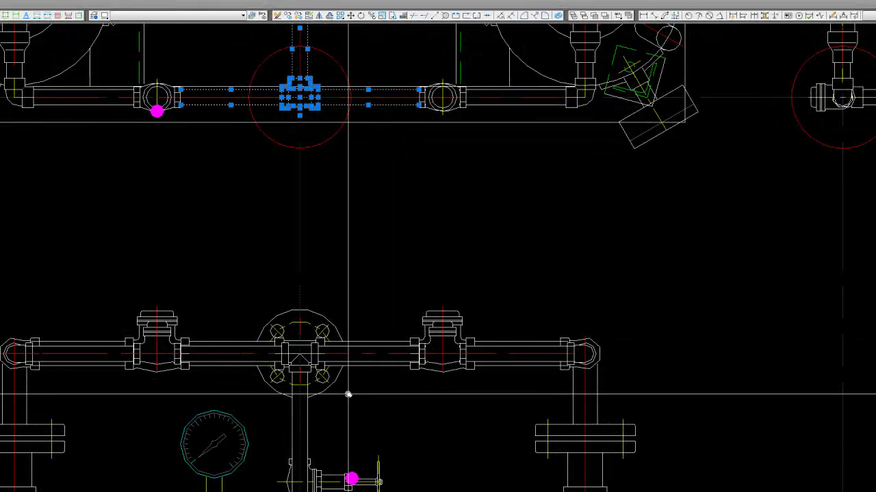
{"action": "scroll", "coordinate": [336, 394], "scroll_direction": "up", "scroll_amount": 4}
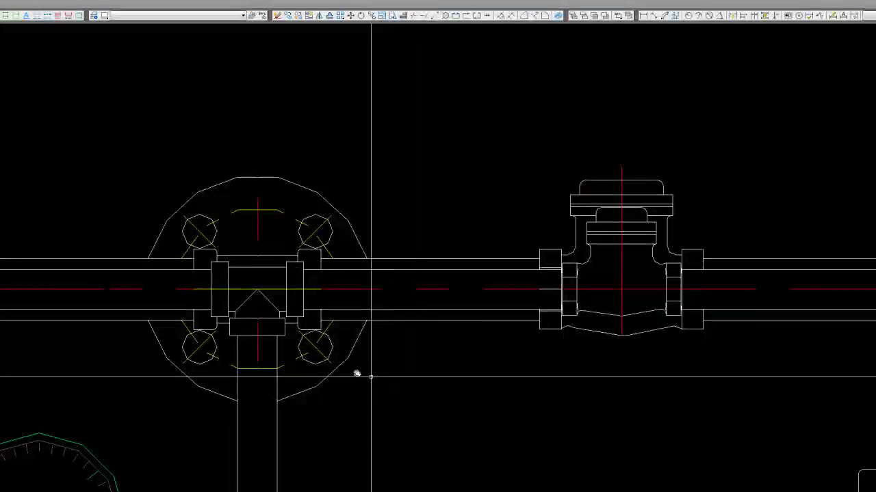
{"action": "scroll", "coordinate": [373, 328], "scroll_direction": "down", "scroll_amount": 6}
{"action": "scroll", "coordinate": [376, 247], "scroll_direction": "up", "scroll_amount": 4}
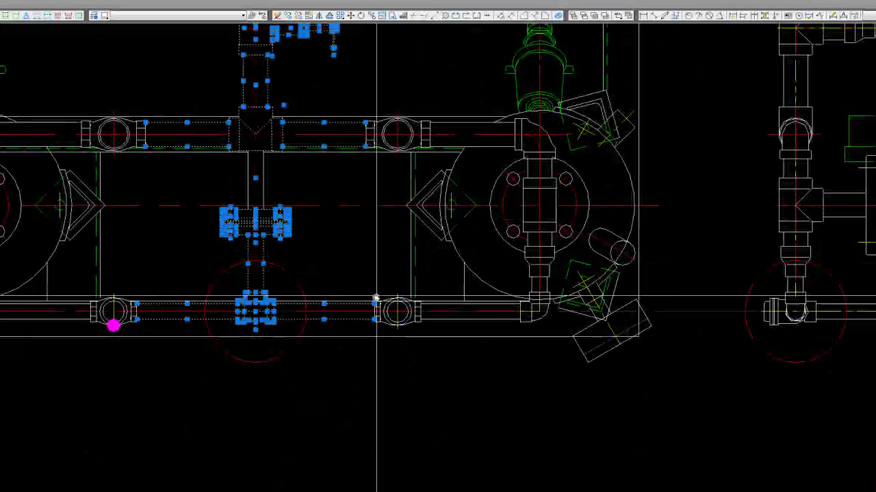
{"action": "scroll", "coordinate": [329, 145], "scroll_direction": "down", "scroll_amount": 6}
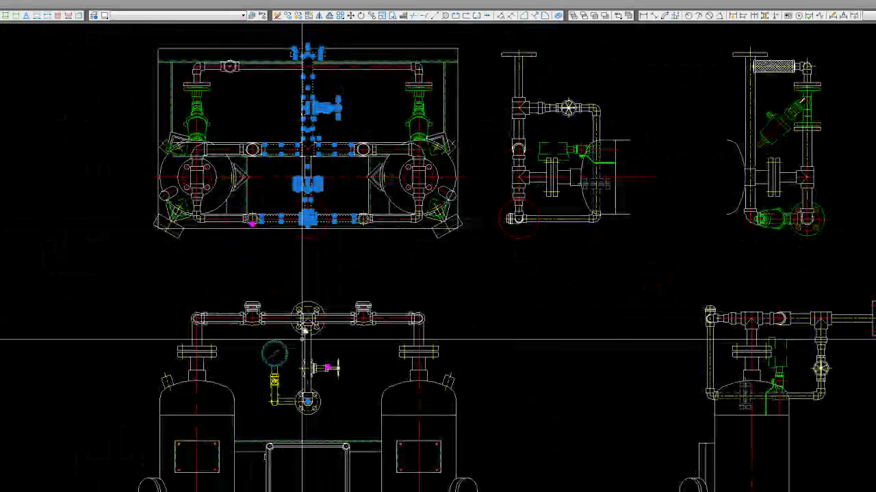
{"action": "scroll", "coordinate": [319, 322], "scroll_direction": "up", "scroll_amount": 6}
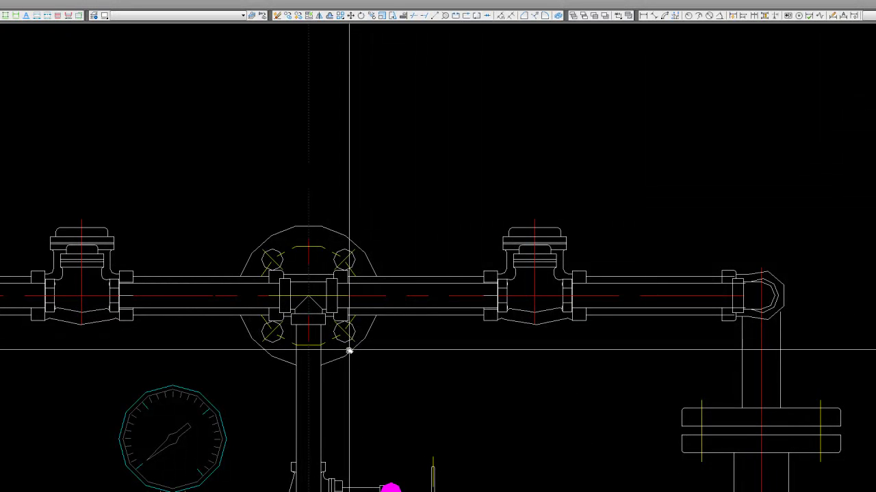
{"action": "scroll", "coordinate": [356, 359], "scroll_direction": "down", "scroll_amount": 6}
{"action": "scroll", "coordinate": [353, 188], "scroll_direction": "up", "scroll_amount": 3}
{"action": "scroll", "coordinate": [333, 283], "scroll_direction": "up", "scroll_amount": 3}
{"action": "scroll", "coordinate": [332, 282], "scroll_direction": "up", "scroll_amount": 2}
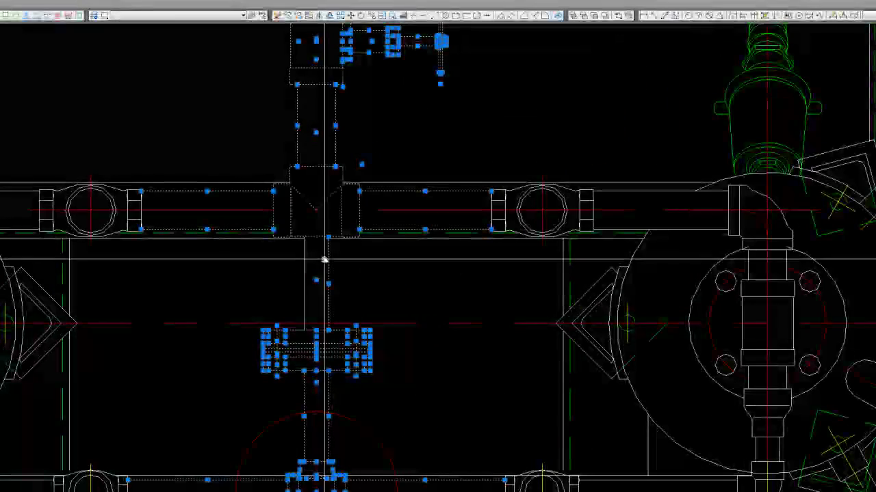
{"action": "scroll", "coordinate": [316, 236], "scroll_direction": "down", "scroll_amount": 4}
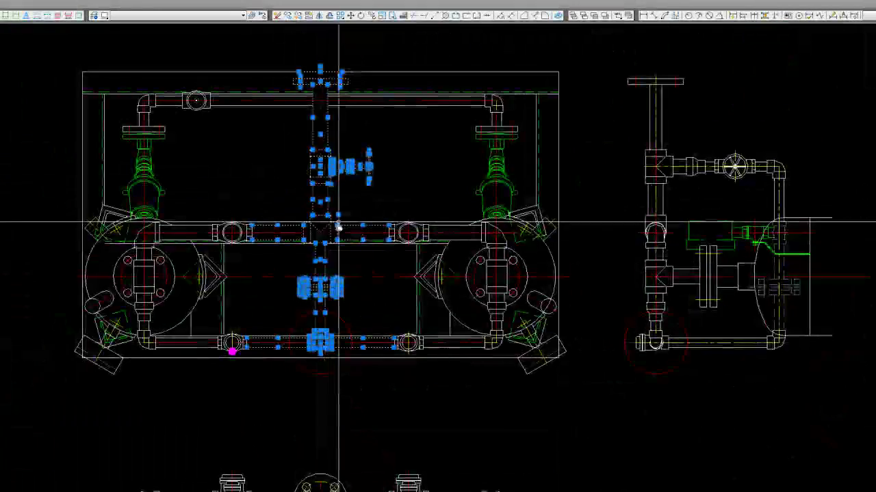
{"action": "scroll", "coordinate": [319, 357], "scroll_direction": "up", "scroll_amount": 2}
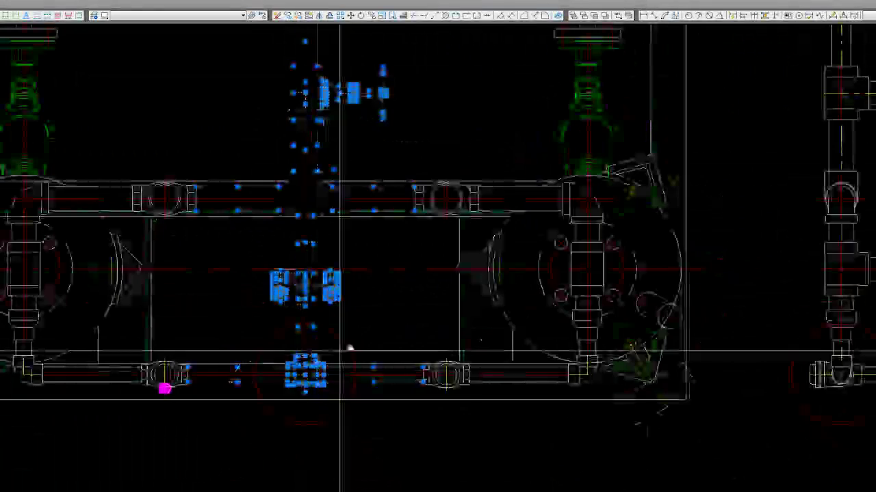
{"action": "scroll", "coordinate": [350, 325], "scroll_direction": "down", "scroll_amount": 2}
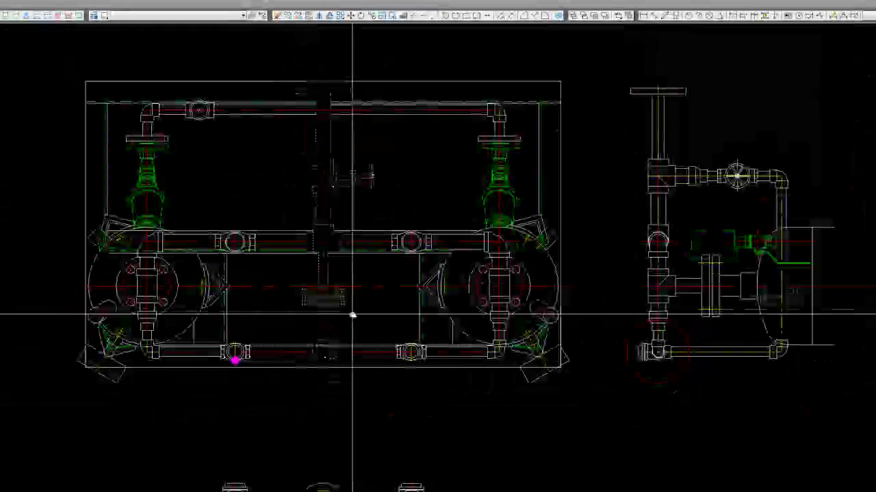
Step: Isolate the central valve branch so that only it is shown
{"action": "left_click", "coordinate": [404, 245]}
{"action": "right_click", "coordinate": [428, 187]}
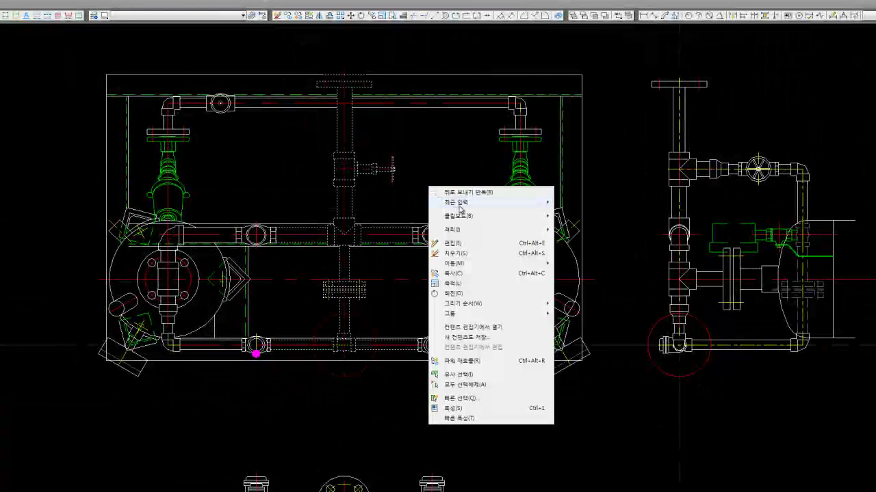
{"action": "mouse_move", "coordinate": [452, 229]}
{"action": "left_click", "coordinate": [569, 232]}
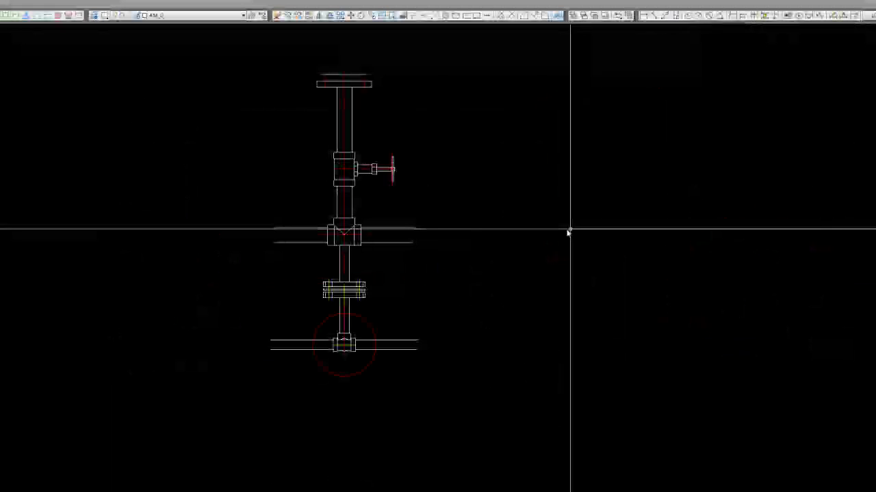
{"action": "middle_click_drag", "start_coordinate": [388, 220], "coordinate": [403, 208]}
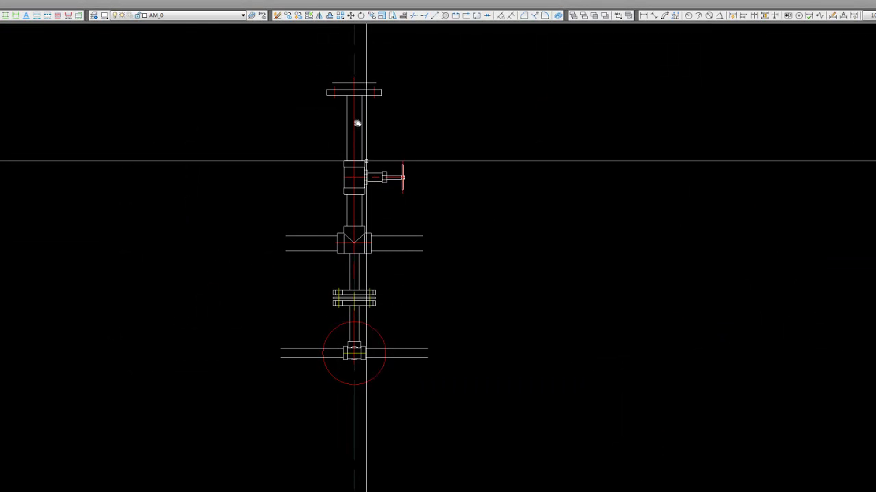
{"action": "scroll", "coordinate": [352, 87], "scroll_direction": "up", "scroll_amount": 4}
{"action": "scroll", "coordinate": [322, 86], "scroll_direction": "down", "scroll_amount": 2}
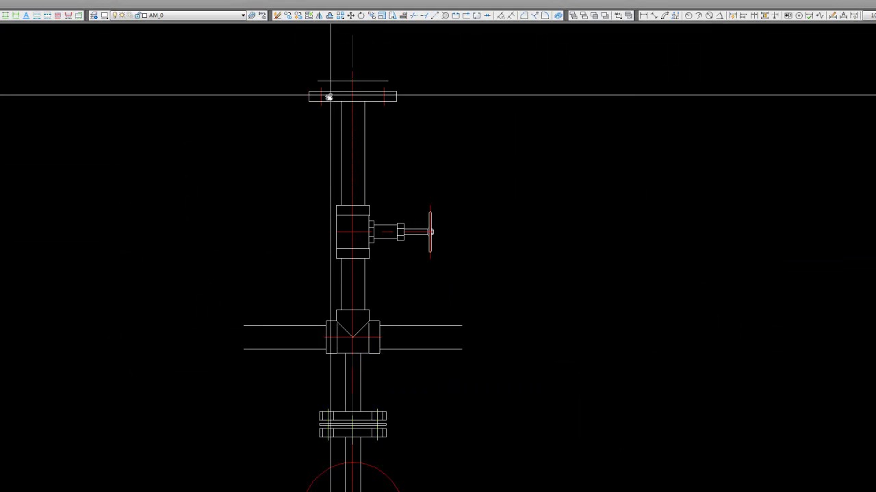
{"action": "middle_click_drag", "start_coordinate": [324, 123], "coordinate": [322, 107]}
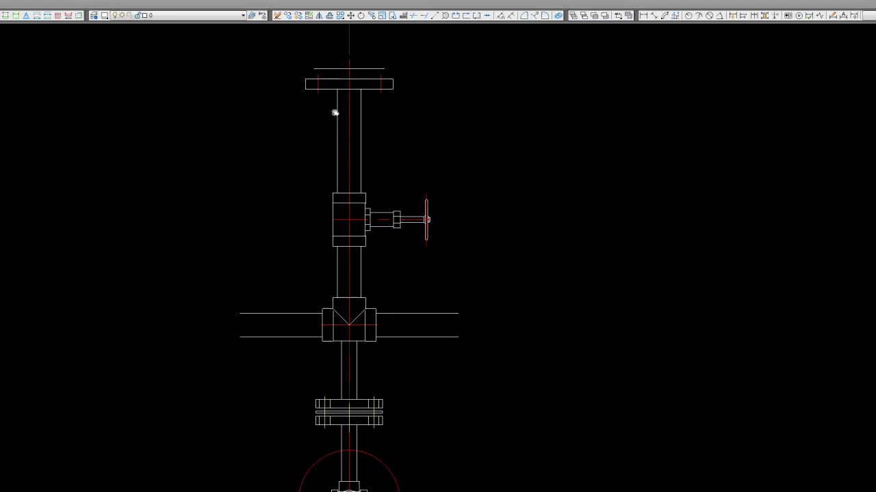
{"action": "scroll", "coordinate": [334, 112], "scroll_direction": "down", "scroll_amount": 2}
Step: Copy the whole branch and place the duplicate to the right of the original
{"action": "left_click", "coordinate": [264, 54]}
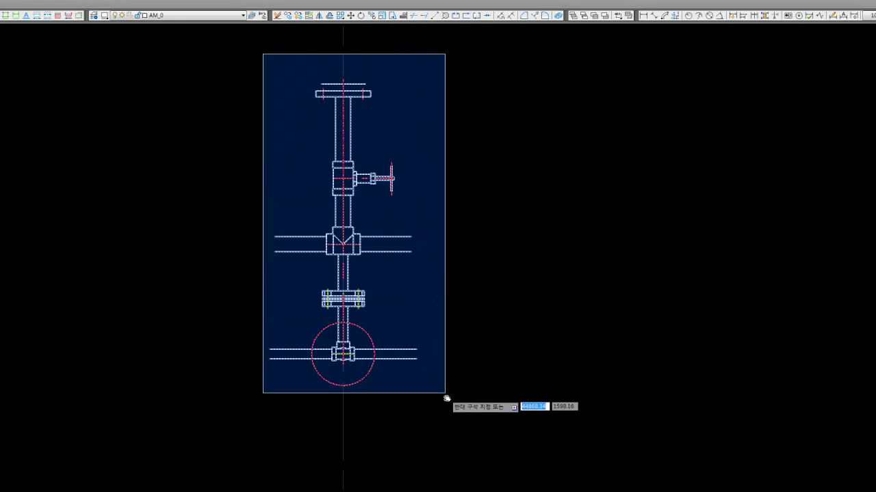
{"action": "left_click", "coordinate": [446, 394]}
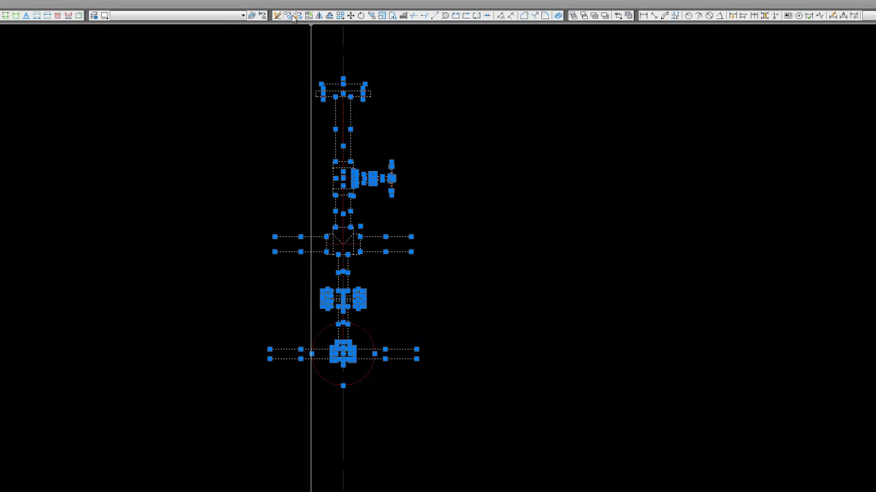
{"action": "left_click", "coordinate": [293, 15]}
{"action": "left_click", "coordinate": [312, 260]}
{"action": "left_click", "coordinate": [602, 292]}
{"action": "right_click", "coordinate": [600, 291]}
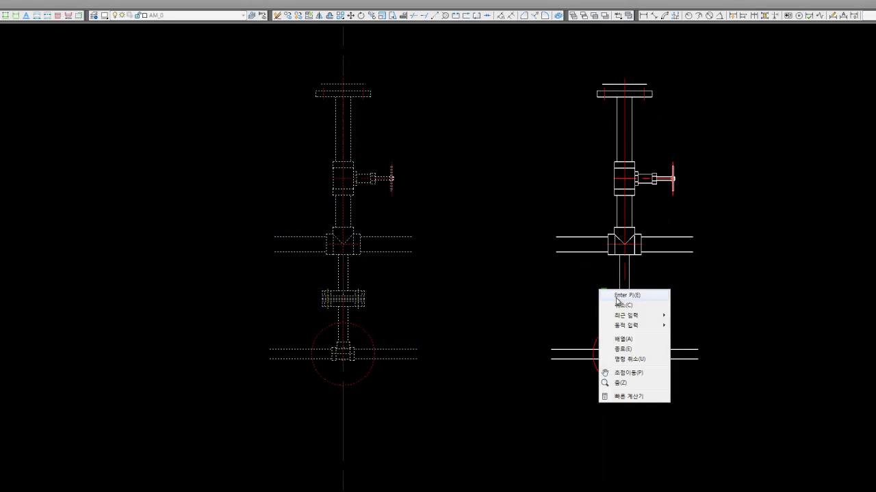
{"action": "left_click", "coordinate": [616, 295]}
{"action": "scroll", "coordinate": [404, 98], "scroll_direction": "up", "scroll_amount": 2}
{"action": "scroll", "coordinate": [403, 90], "scroll_direction": "up", "scroll_amount": 4}
Step: Delete the short line above the copied branch's top flange
{"action": "scroll", "coordinate": [407, 97], "scroll_direction": "down", "scroll_amount": 6}
{"action": "left_click", "coordinate": [407, 100]}
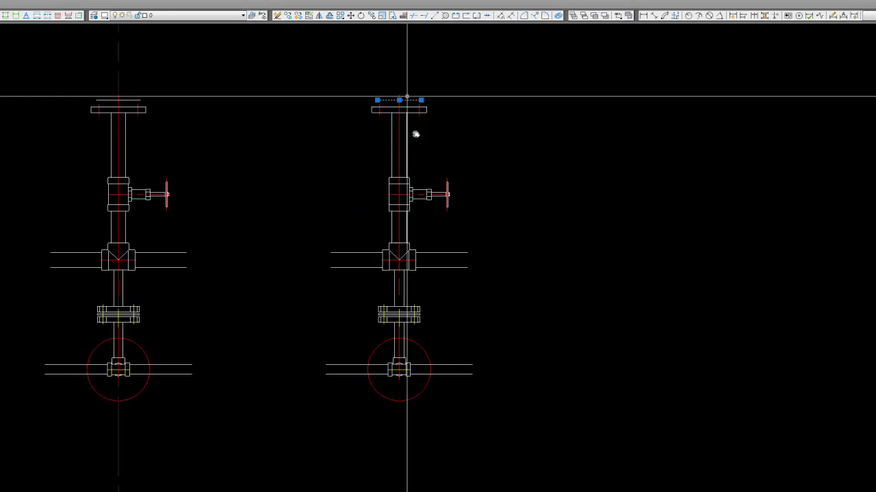
{"action": "left_click", "coordinate": [492, 426]}
{"action": "left_click", "coordinate": [290, 73]}
{"action": "left_click", "coordinate": [559, 17]}
{"action": "scroll", "coordinate": [404, 96], "scroll_direction": "up", "scroll_amount": 4}
{"action": "left_click", "coordinate": [397, 108]}
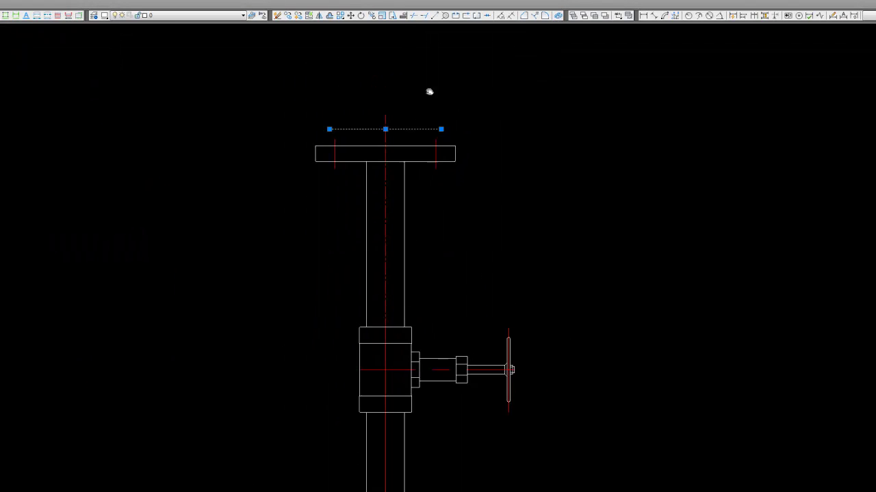
{"action": "key", "text": "Delete"}
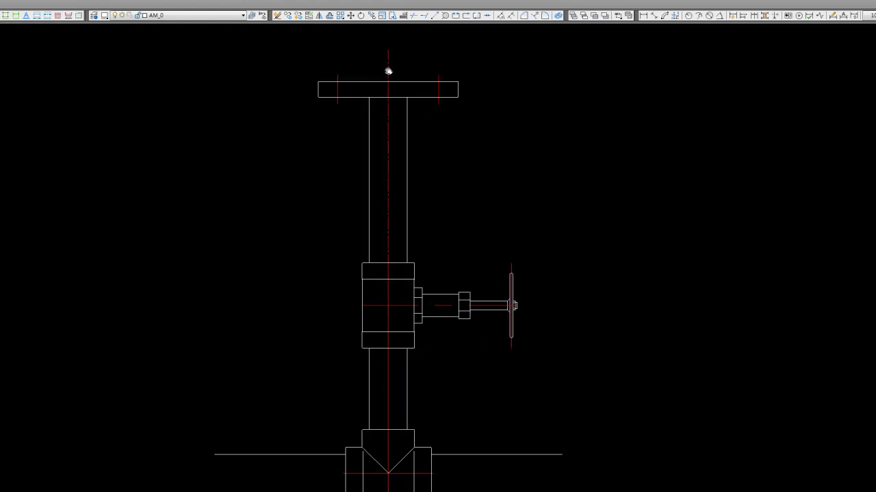
{"action": "scroll", "coordinate": [383, 88], "scroll_direction": "up", "scroll_amount": 2}
Step: Trim the top flange's lines back to the vertical centreline, removing the left portion
{"action": "left_click", "coordinate": [376, 114]}
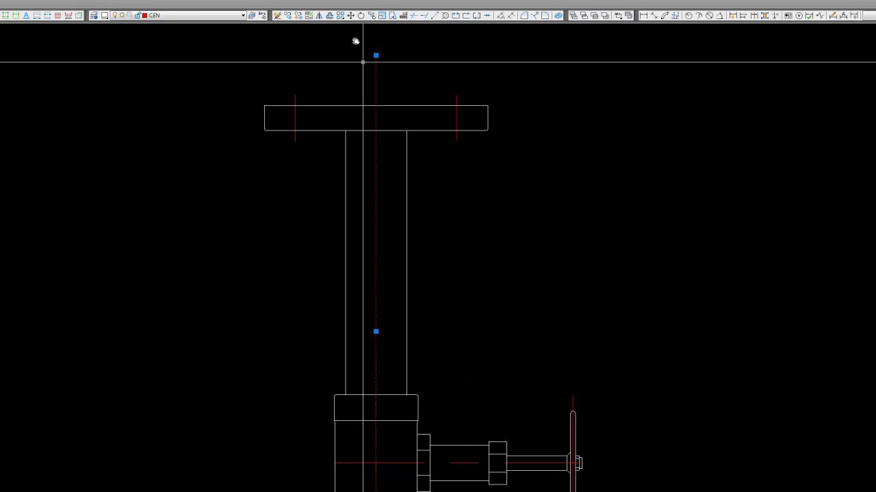
{"action": "key", "text": "Escape"}
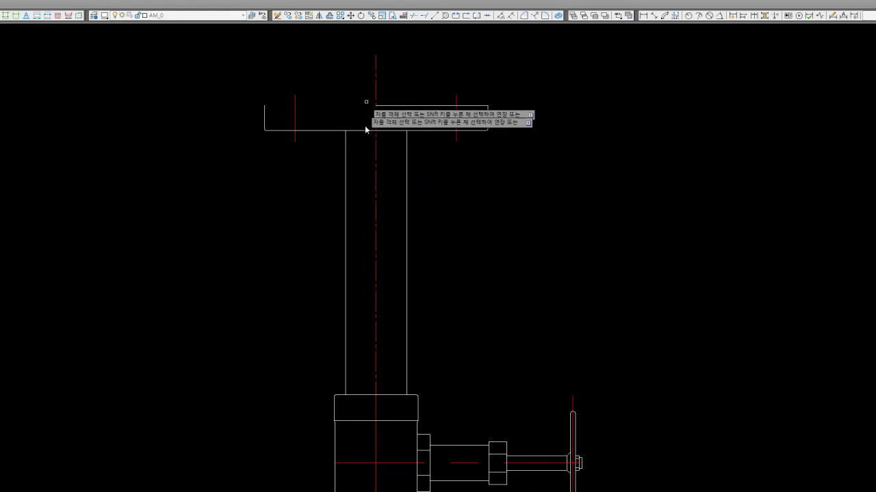
{"action": "right_click", "coordinate": [364, 108]}
{"action": "key", "text": "Escape"}
{"action": "left_click_drag", "start_coordinate": [327, 111], "coordinate": [232, 157]}
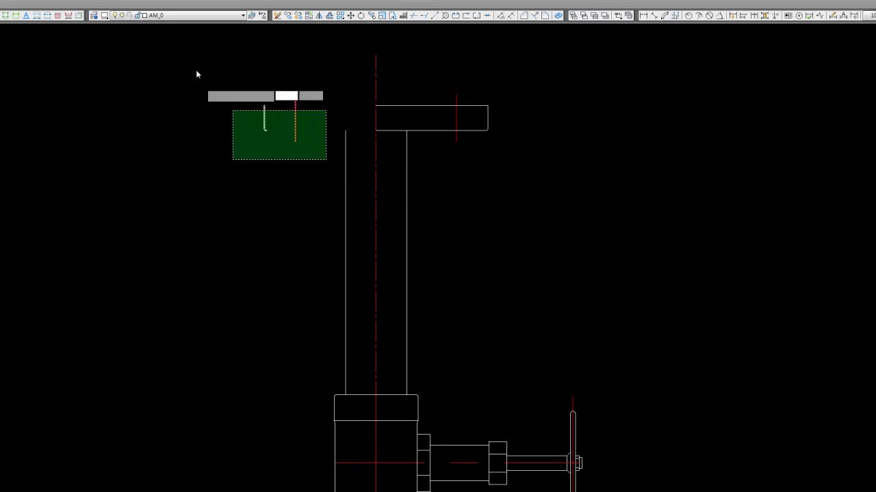
{"action": "key", "text": "Delete"}
{"action": "middle_click_drag", "start_coordinate": [393, 84], "coordinate": [382, 97]}
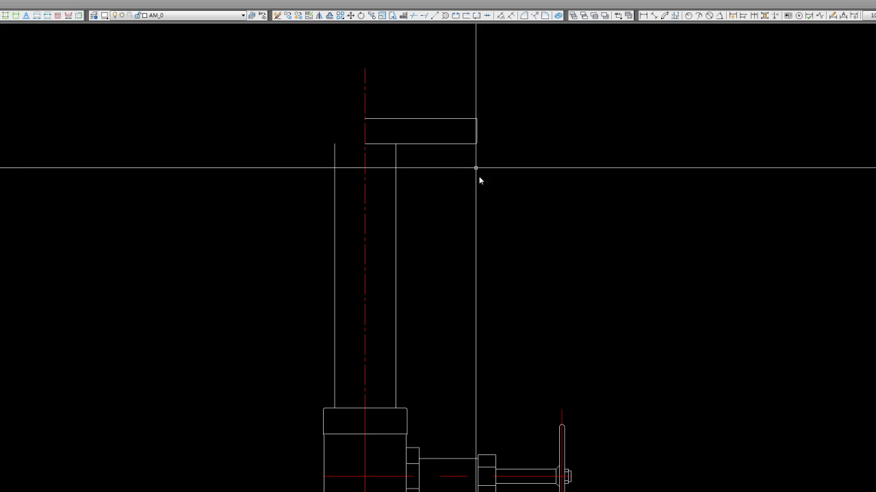
{"action": "right_click", "coordinate": [393, 87]}
{"action": "left_click", "coordinate": [414, 141]}
{"action": "scroll", "coordinate": [410, 178], "scroll_direction": "down", "scroll_amount": 3}
{"action": "scroll", "coordinate": [417, 227], "scroll_direction": "down", "scroll_amount": 1}
{"action": "scroll", "coordinate": [417, 227], "scroll_direction": "up", "scroll_amount": 4}
Step: Select the copied valve's stem, handwheel and body for removal
{"action": "left_click_drag", "start_coordinate": [569, 295], "coordinate": [418, 103]}
{"action": "left_click", "coordinate": [483, 237]}
{"action": "middle_click_drag", "start_coordinate": [320, 83], "coordinate": [351, 123]}
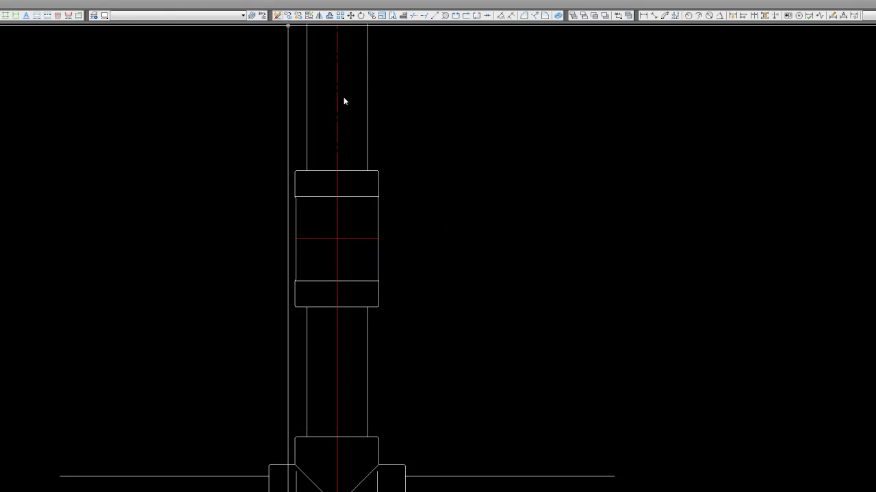
{"action": "scroll", "coordinate": [407, 226], "scroll_direction": "down", "scroll_amount": 2}
{"action": "scroll", "coordinate": [397, 256], "scroll_direction": "down", "scroll_amount": 2}
{"action": "scroll", "coordinate": [376, 212], "scroll_direction": "up", "scroll_amount": 3}
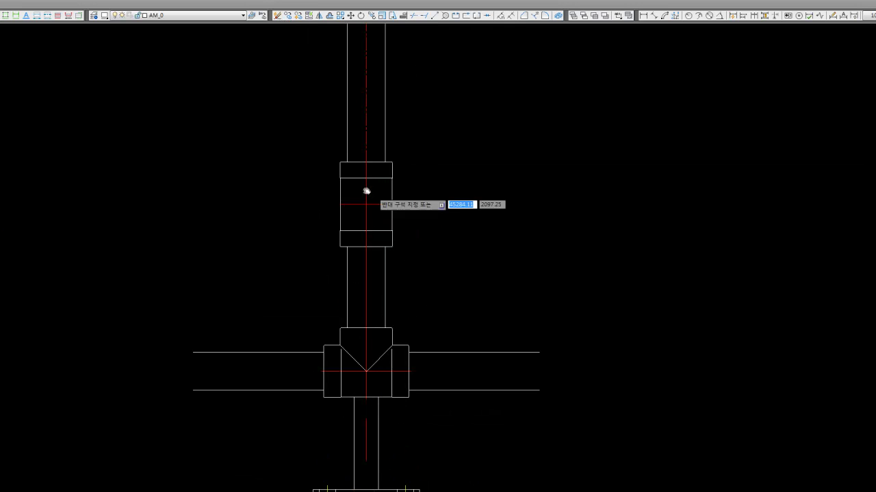
{"action": "middle_click_drag", "start_coordinate": [370, 236], "coordinate": [379, 251]}
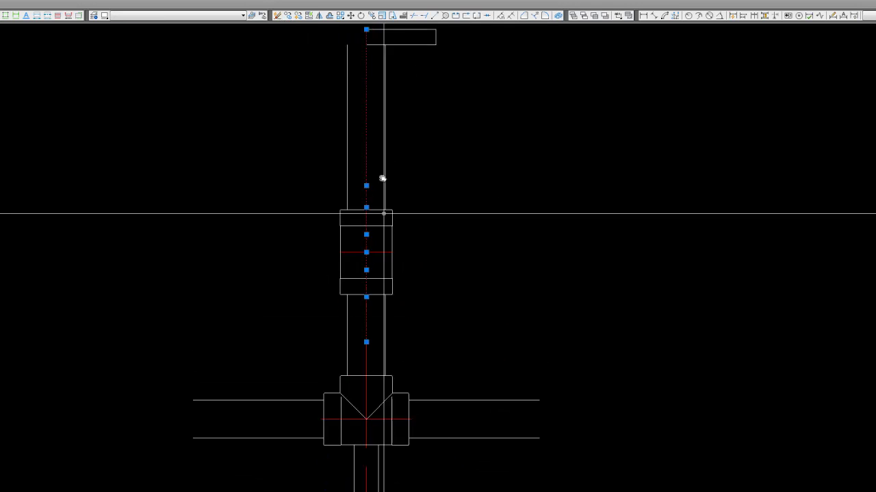
{"action": "key", "text": "Escape"}
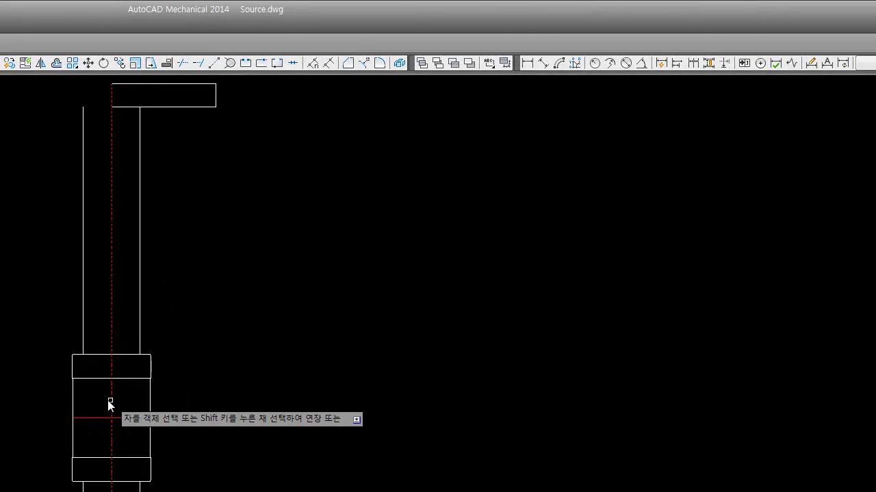
{"action": "scroll", "coordinate": [108, 402], "scroll_direction": "up", "scroll_amount": 2}
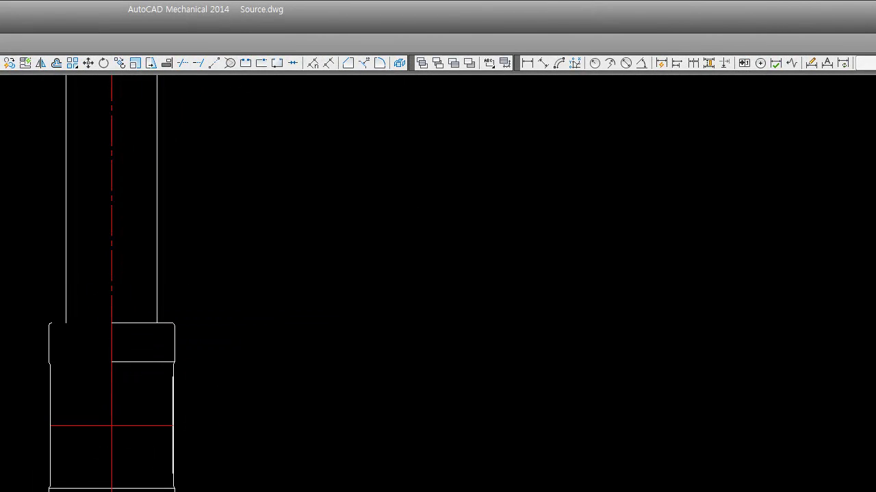
{"action": "left_click", "coordinate": [85, 406]}
{"action": "right_click", "coordinate": [95, 366]}
{"action": "left_click", "coordinate": [120, 372]}
Step: Trim the red horizontal stem line against the shaft and flange edges
{"action": "left_click", "coordinate": [224, 487]}
{"action": "left_click", "coordinate": [87, 257]}
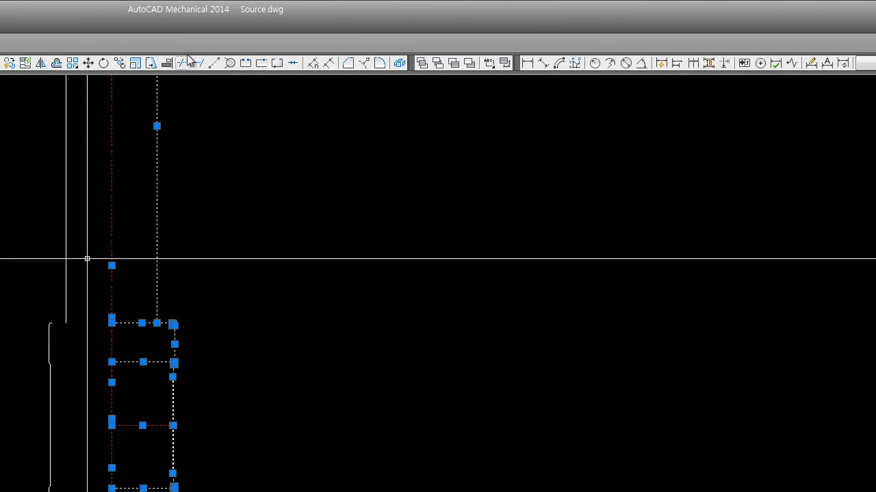
{"action": "left_click", "coordinate": [184, 63]}
{"action": "left_click", "coordinate": [135, 425]}
{"action": "key", "text": "Return"}
{"action": "key", "text": "Return"}
{"action": "key", "text": "Return"}
{"action": "scroll", "coordinate": [179, 335], "scroll_direction": "up", "scroll_amount": 5}
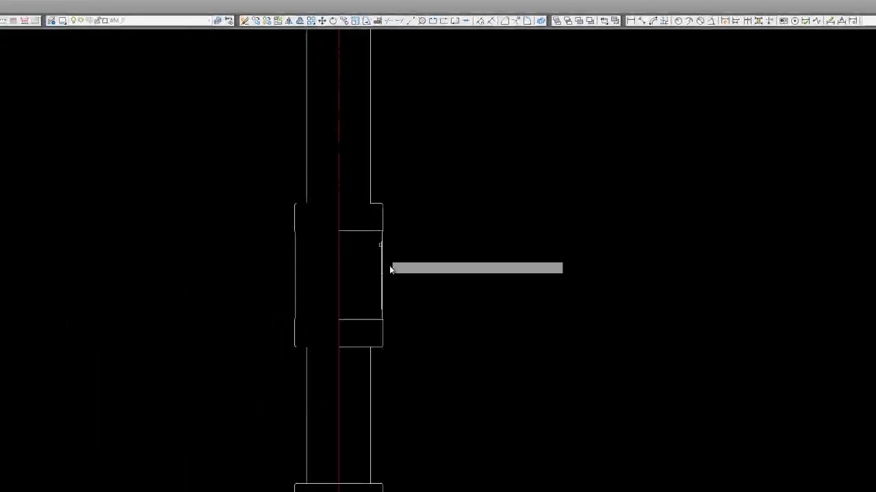
{"action": "scroll", "coordinate": [391, 251], "scroll_direction": "up", "scroll_amount": 4}
{"action": "scroll", "coordinate": [400, 178], "scroll_direction": "down", "scroll_amount": 3}
{"action": "right_click", "coordinate": [381, 143]}
{"action": "left_click", "coordinate": [397, 144]}
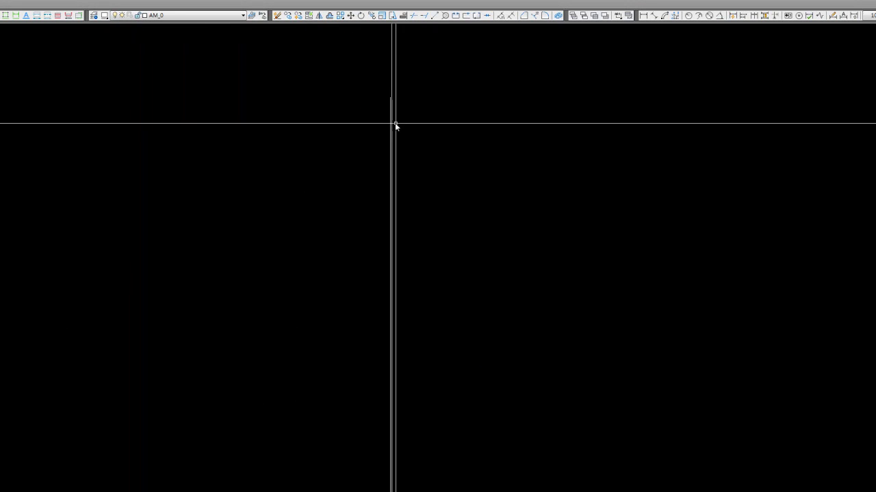
Step: Match the top line's properties onto the left stem line and trim around the top rectangle
{"action": "scroll", "coordinate": [388, 111], "scroll_direction": "up", "scroll_amount": 3}
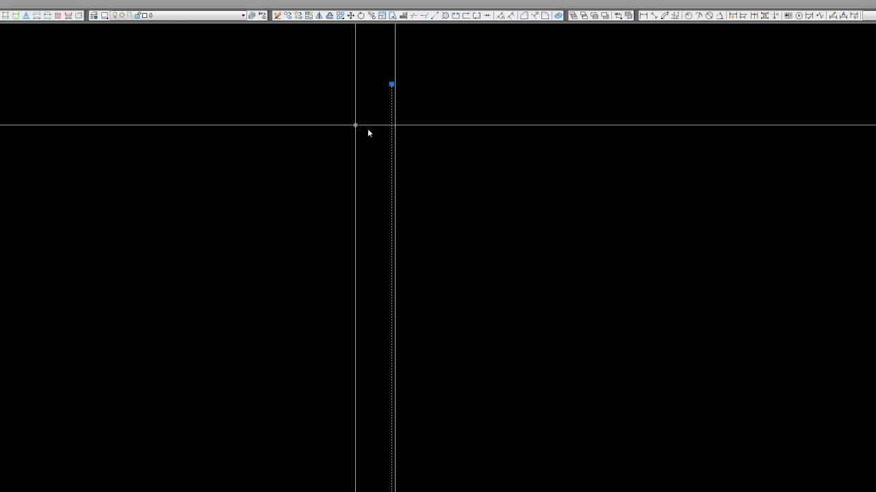
{"action": "scroll", "coordinate": [416, 152], "scroll_direction": "down", "scroll_amount": 5}
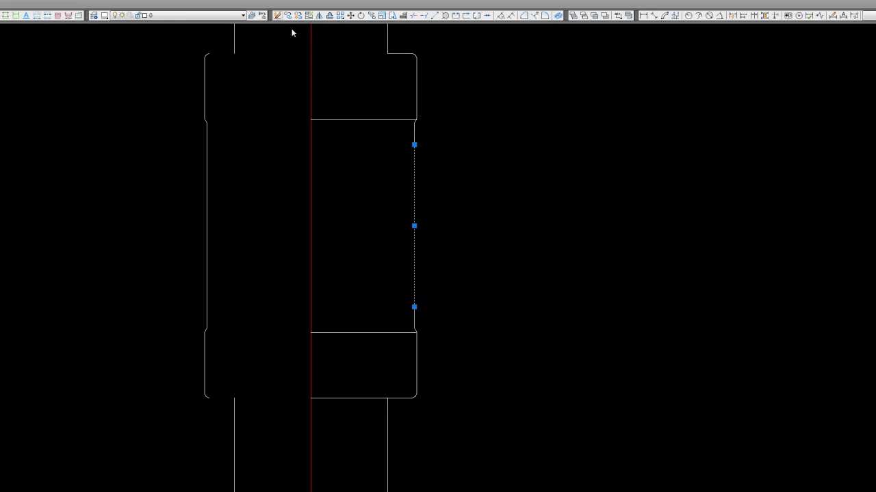
{"action": "middle_click_drag", "start_coordinate": [412, 252], "coordinate": [443, 255]}
{"action": "left_click_drag", "start_coordinate": [414, 156], "coordinate": [381, 94]}
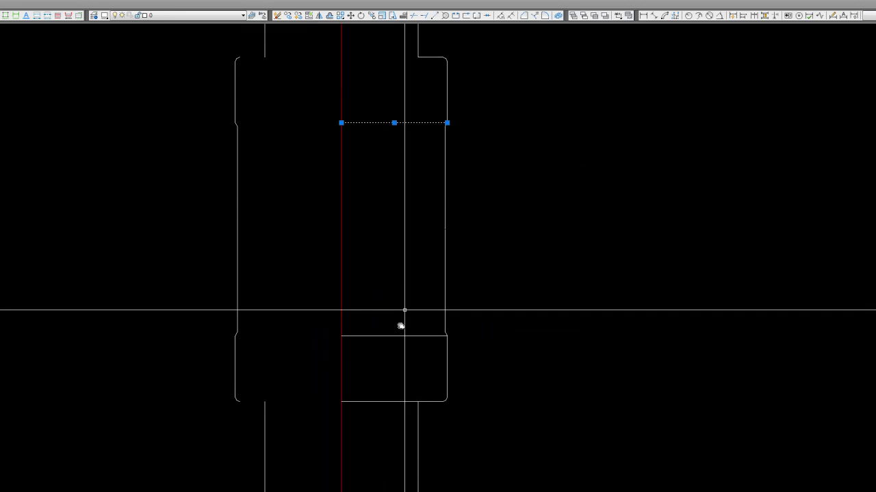
{"action": "left_click", "coordinate": [279, 19]}
{"action": "scroll", "coordinate": [406, 158], "scroll_direction": "down", "scroll_amount": 3}
{"action": "scroll", "coordinate": [373, 240], "scroll_direction": "down", "scroll_amount": 2}
{"action": "scroll", "coordinate": [389, 293], "scroll_direction": "down", "scroll_amount": 2}
{"action": "left_click_drag", "start_coordinate": [388, 306], "coordinate": [322, 81]}
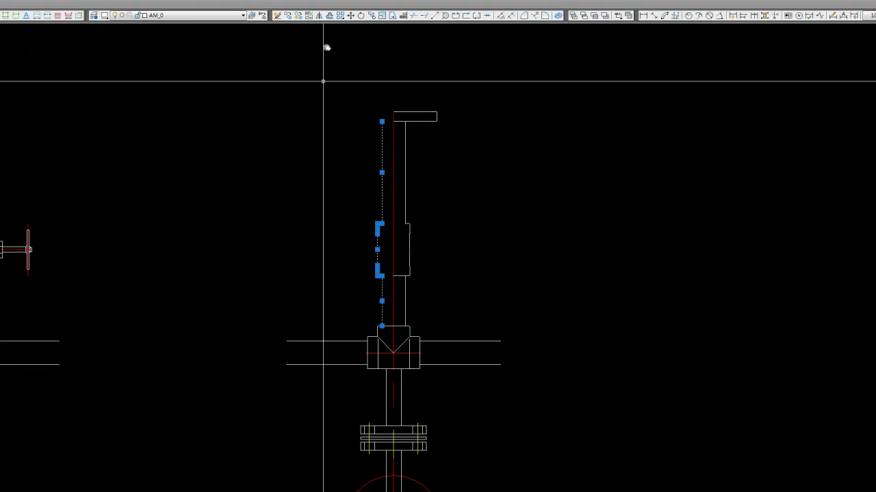
{"action": "left_click_drag", "start_coordinate": [431, 155], "coordinate": [336, 73]}
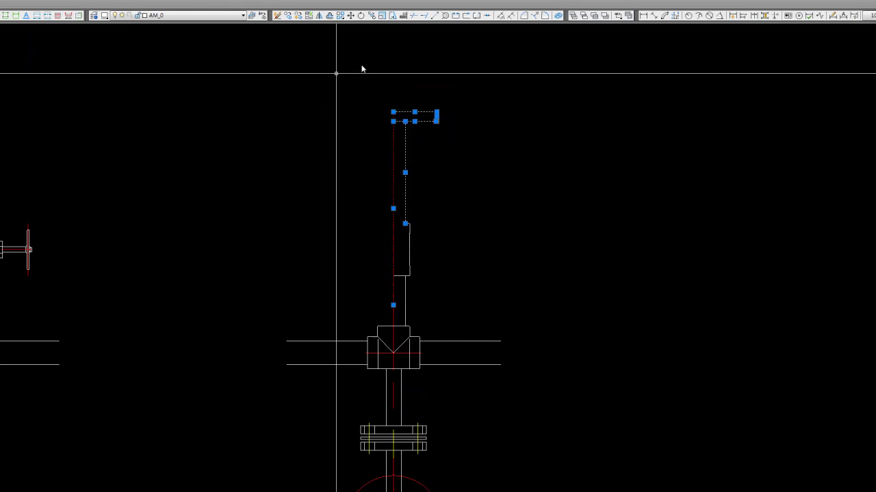
{"action": "left_click", "coordinate": [417, 18]}
{"action": "scroll", "coordinate": [402, 120], "scroll_direction": "up", "scroll_amount": 4}
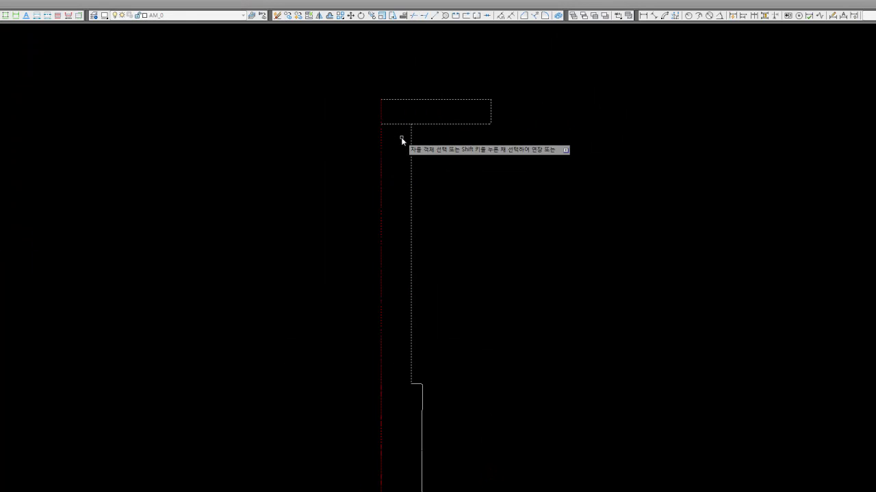
{"action": "right_click", "coordinate": [400, 141]}
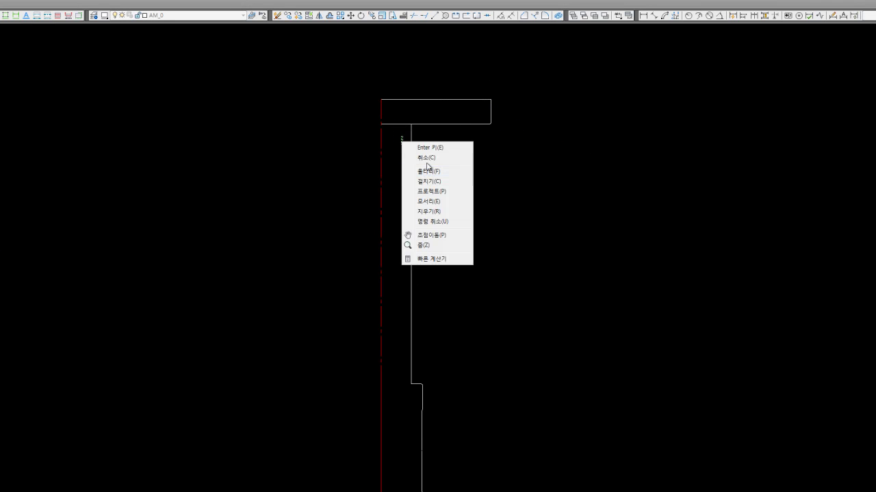
{"action": "left_click", "coordinate": [435, 159]}
{"action": "scroll", "coordinate": [433, 152], "scroll_direction": "down", "scroll_amount": 6}
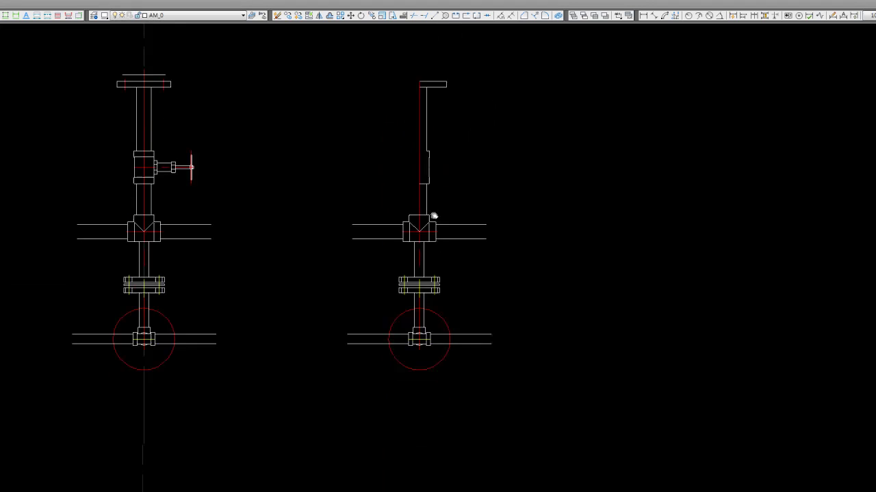
Step: Erase the horizontal pipe lines at the copied valve's tee
{"action": "scroll", "coordinate": [416, 231], "scroll_direction": "up", "scroll_amount": 2}
{"action": "scroll", "coordinate": [416, 200], "scroll_direction": "up", "scroll_amount": 1}
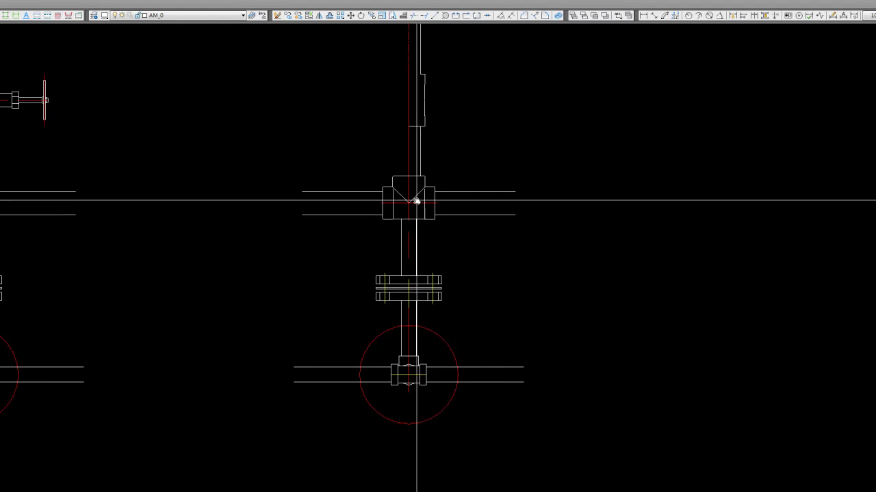
{"action": "scroll", "coordinate": [417, 199], "scroll_direction": "up", "scroll_amount": 2}
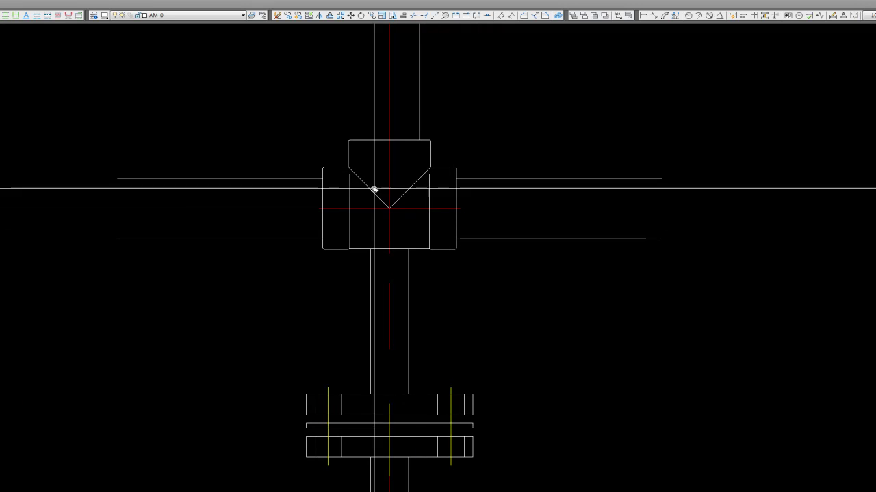
{"action": "scroll", "coordinate": [384, 213], "scroll_direction": "down", "scroll_amount": 1}
{"action": "left_click", "coordinate": [264, 198]}
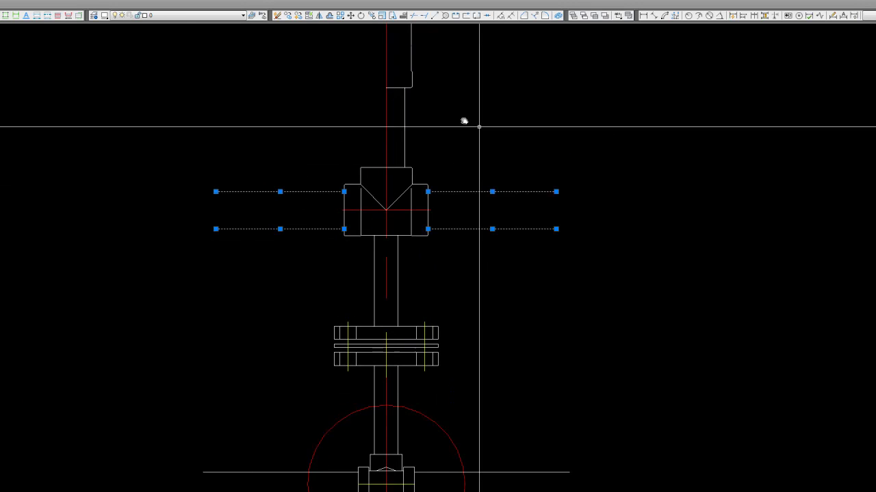
{"action": "middle_click_drag", "start_coordinate": [479, 127], "coordinate": [469, 167]}
{"action": "left_click", "coordinate": [278, 16]}
{"action": "middle_click_drag", "start_coordinate": [389, 231], "coordinate": [368, 167]}
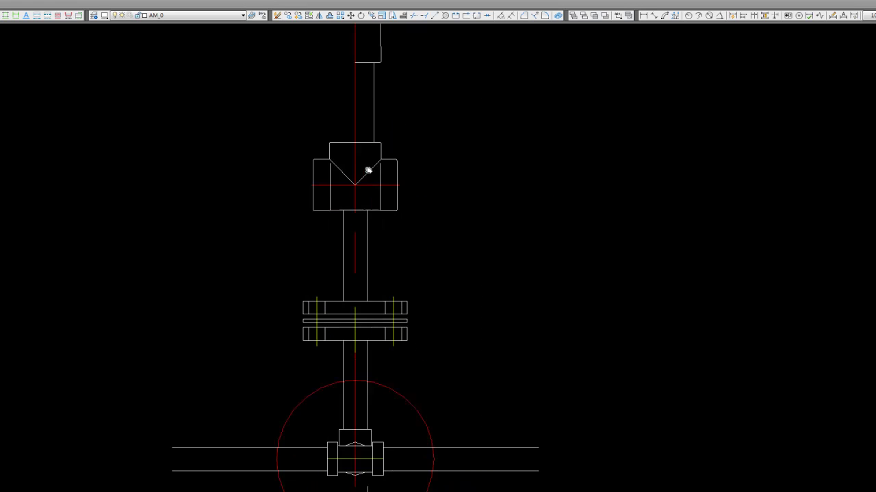
{"action": "scroll", "coordinate": [379, 206], "scroll_direction": "up", "scroll_amount": 4}
{"action": "scroll", "coordinate": [413, 235], "scroll_direction": "up", "scroll_amount": 2}
{"action": "scroll", "coordinate": [411, 245], "scroll_direction": "down", "scroll_amount": 2}
{"action": "middle_click_drag", "start_coordinate": [391, 225], "coordinate": [398, 221]}
{"action": "scroll", "coordinate": [406, 234], "scroll_direction": "down", "scroll_amount": 2}
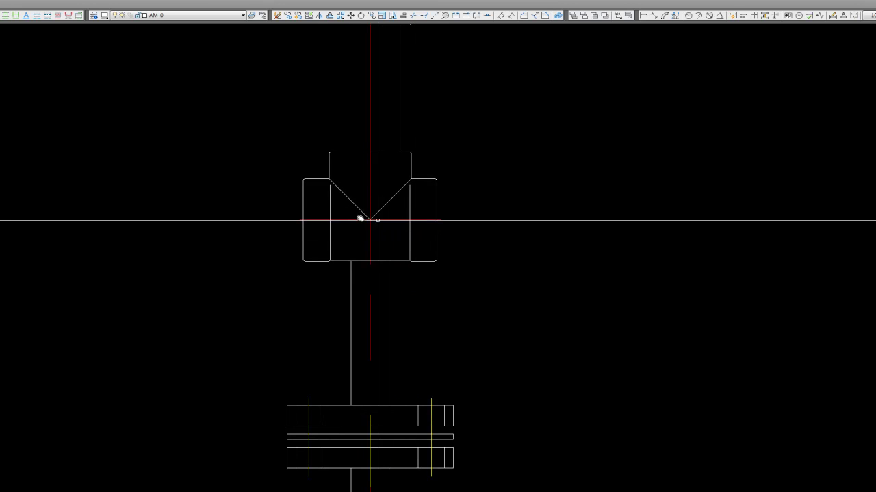
{"action": "scroll", "coordinate": [360, 218], "scroll_direction": "up", "scroll_amount": 2}
Step: Remove the inner vertical lines and V-shaped diagonals inside the copied valve body
{"action": "left_click", "coordinate": [319, 203]}
{"action": "left_click", "coordinate": [444, 199]}
{"action": "middle_click_drag", "start_coordinate": [443, 199], "coordinate": [441, 218]}
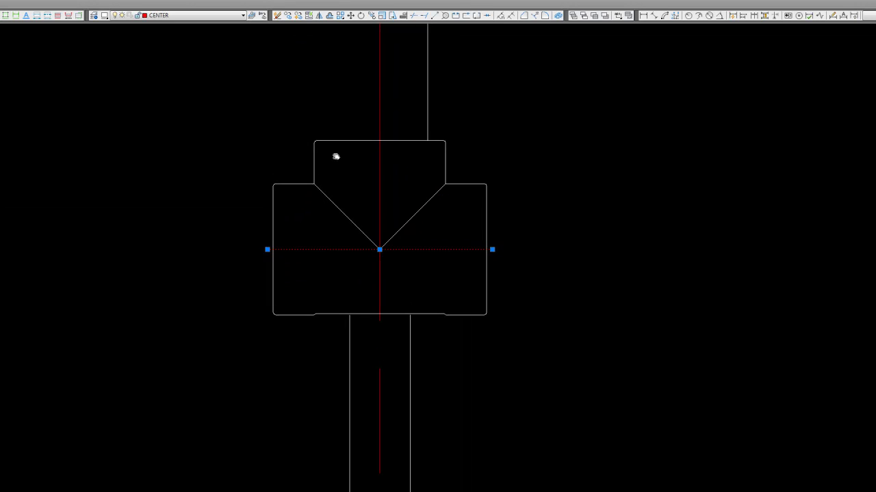
{"action": "left_click", "coordinate": [215, 153]}
{"action": "left_click", "coordinate": [597, 336]}
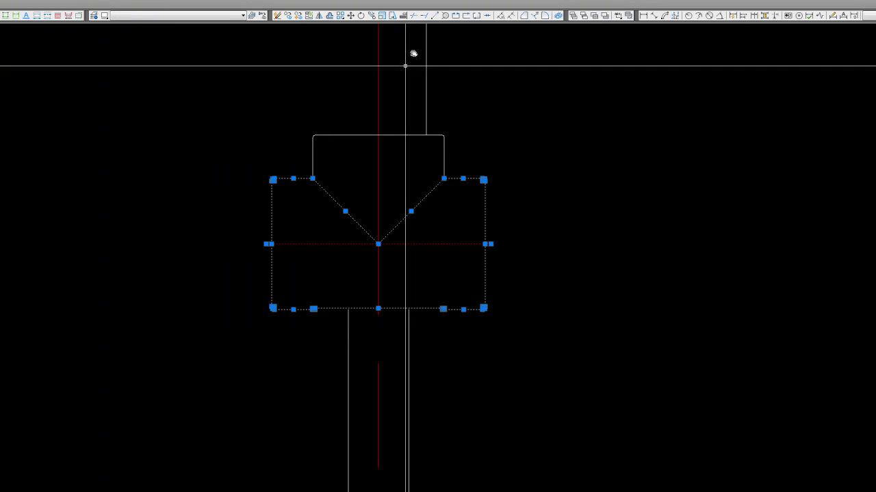
{"action": "scroll", "coordinate": [257, 249], "scroll_direction": "up", "scroll_amount": 2}
{"action": "right_click", "coordinate": [355, 192]}
{"action": "left_click", "coordinate": [370, 196]}
{"action": "scroll", "coordinate": [418, 235], "scroll_direction": "down", "scroll_amount": 2}
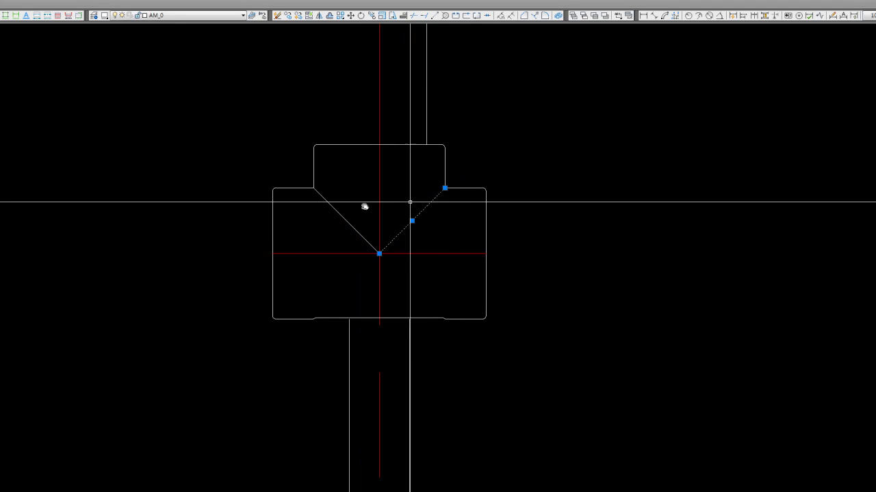
{"action": "left_click", "coordinate": [339, 181]}
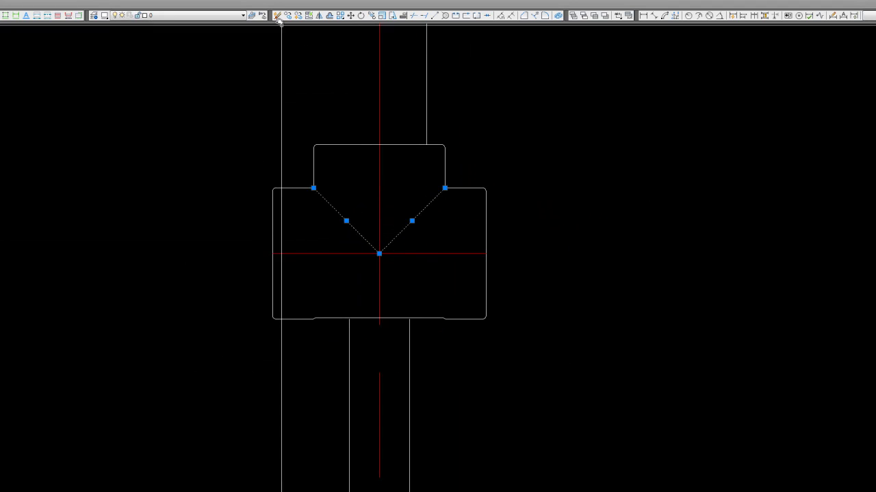
{"action": "scroll", "coordinate": [417, 136], "scroll_direction": "down", "scroll_amount": 4}
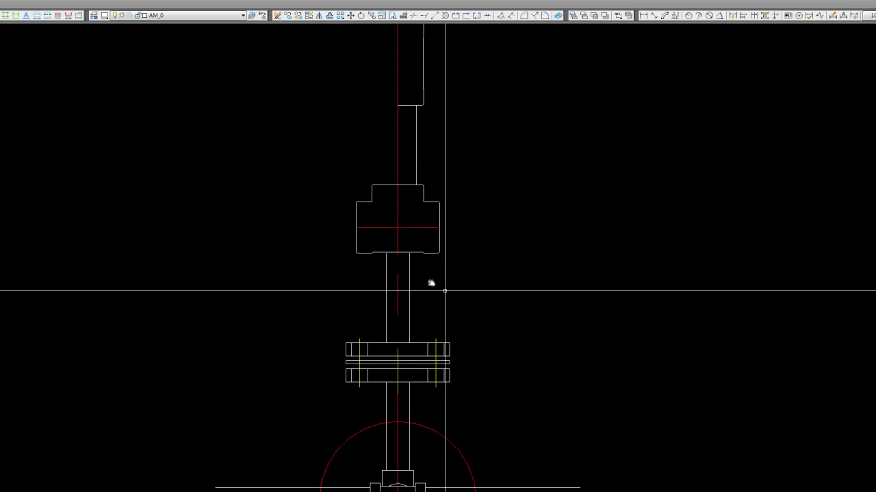
Step: Erase the lower block along with its shaft lines and centrelines using a crossing window
{"action": "scroll", "coordinate": [416, 246], "scroll_direction": "up", "scroll_amount": 2}
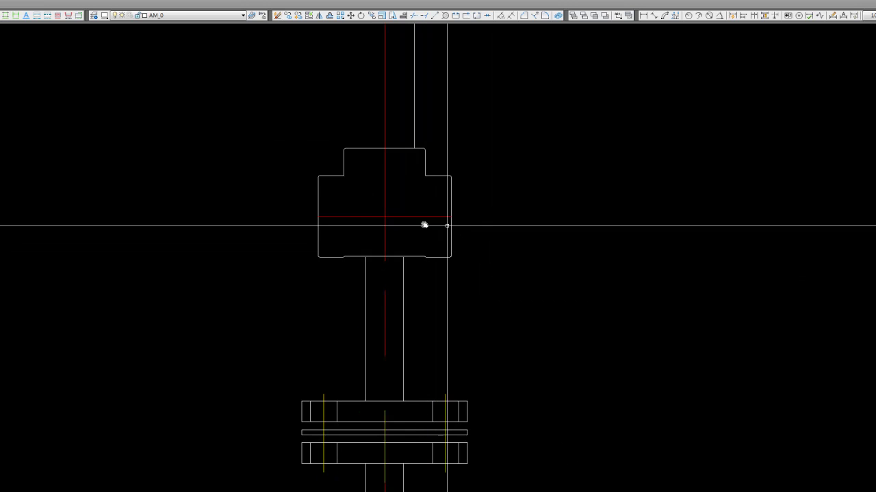
{"action": "scroll", "coordinate": [438, 226], "scroll_direction": "up", "scroll_amount": 2}
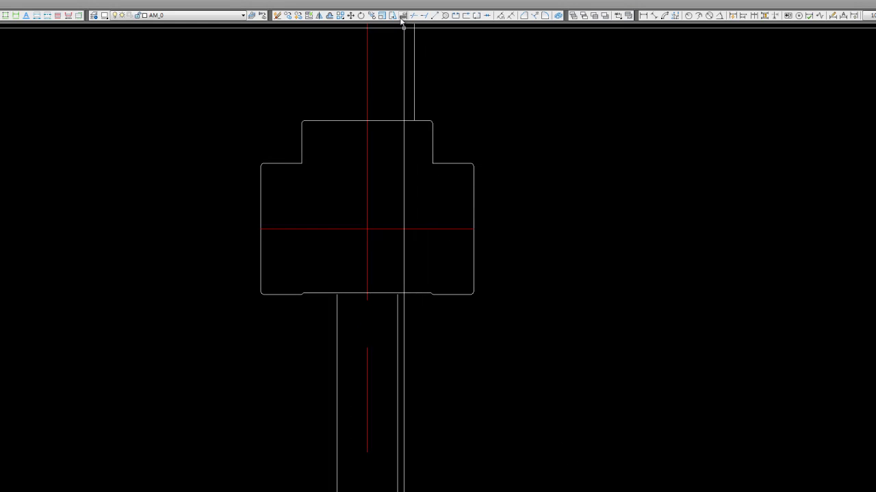
{"action": "left_click", "coordinate": [423, 15]}
{"action": "left_click", "coordinate": [530, 351]}
{"action": "left_click", "coordinate": [225, 266]}
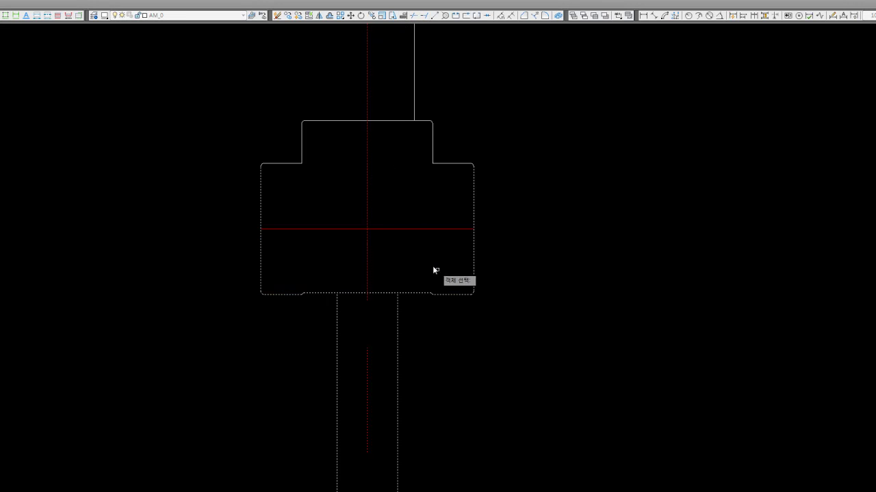
{"action": "right_click", "coordinate": [414, 255]}
{"action": "left_click", "coordinate": [440, 272]}
Step: Window-select the chamfer line at the shaft step
{"action": "scroll", "coordinate": [432, 303], "scroll_direction": "up", "scroll_amount": 4}
{"action": "scroll", "coordinate": [430, 302], "scroll_direction": "up", "scroll_amount": 5}
{"action": "left_click", "coordinate": [356, 201]}
{"action": "left_click", "coordinate": [488, 308]}
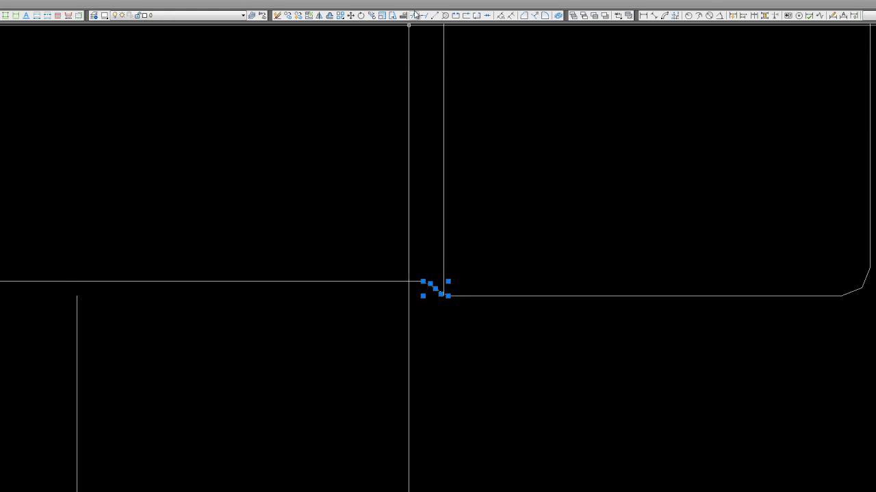
{"action": "scroll", "coordinate": [456, 288], "scroll_direction": "down", "scroll_amount": 3}
{"action": "scroll", "coordinate": [471, 280], "scroll_direction": "down", "scroll_amount": 3}
{"action": "scroll", "coordinate": [495, 316], "scroll_direction": "down", "scroll_amount": 4}
{"action": "middle_click_drag", "start_coordinate": [494, 316], "coordinate": [443, 239]}
{"action": "scroll", "coordinate": [417, 323], "scroll_direction": "up", "scroll_amount": 2}
{"action": "scroll", "coordinate": [452, 294], "scroll_direction": "up", "scroll_amount": 4}
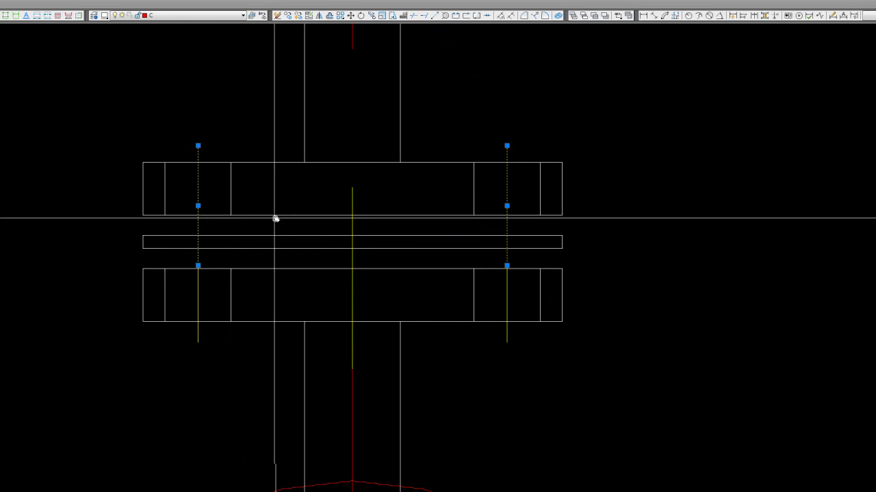
{"action": "middle_click_drag", "start_coordinate": [275, 219], "coordinate": [377, 211]}
Step: Select the flanges' centre line and left and right bolt lines, then deselect the red circle
{"action": "left_click", "coordinate": [344, 201]}
{"action": "scroll", "coordinate": [428, 174], "scroll_direction": "down", "scroll_amount": 4}
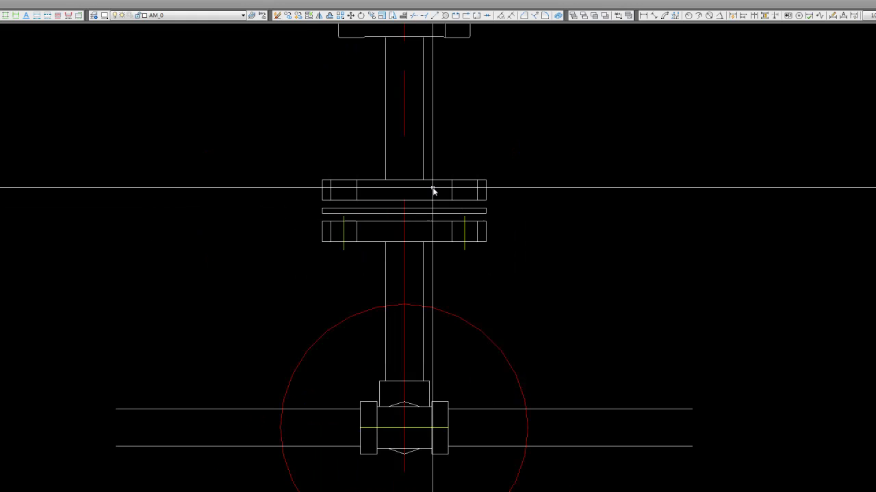
{"action": "scroll", "coordinate": [458, 215], "scroll_direction": "up", "scroll_amount": 2}
{"action": "left_click", "coordinate": [423, 148]}
{"action": "left_click", "coordinate": [495, 288]}
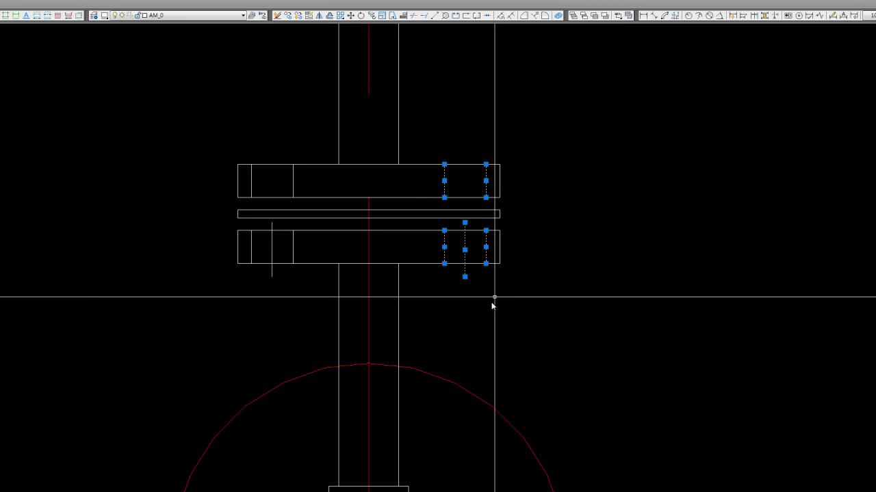
{"action": "left_click", "coordinate": [293, 281]}
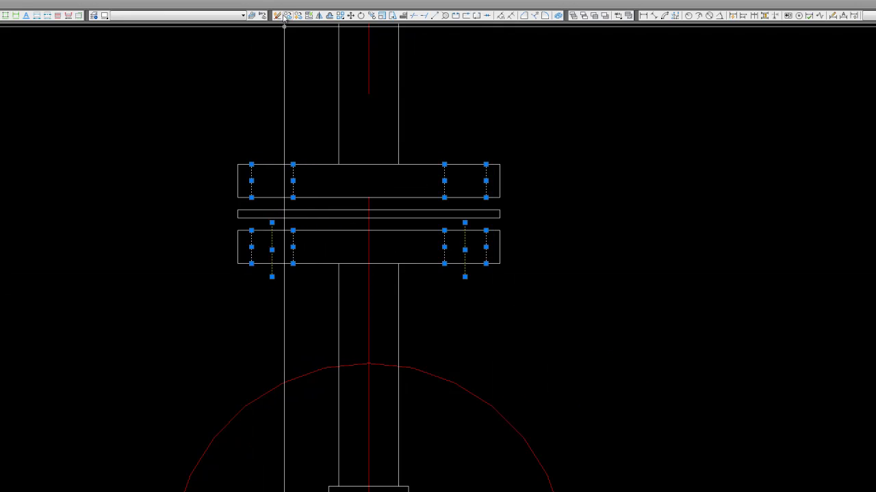
{"action": "scroll", "coordinate": [399, 133], "scroll_direction": "down", "scroll_amount": 5}
{"action": "left_click", "coordinate": [441, 255]}
{"action": "mouse_move", "coordinate": [441, 255]}
{"action": "middle_mouse_down"}
{"action": "mouse_move", "coordinate": [430, 338]}
{"action": "mouse_move", "coordinate": [430, 267]}
{"action": "middle_mouse_up"}
{"action": "key", "text": "Escape"}
{"action": "middle_click_drag", "start_coordinate": [386, 317], "coordinate": [400, 317]}
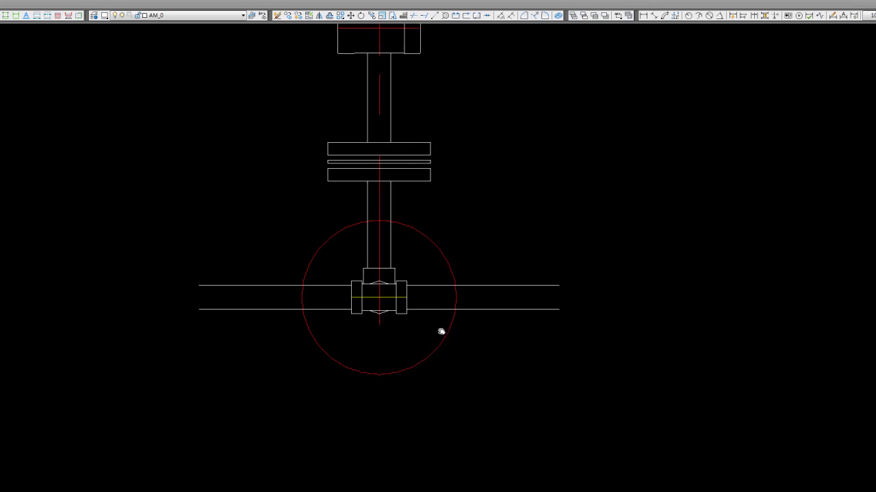
Step: Erase the lower valve body together with its left and right pipe lines
{"action": "middle_click_drag", "start_coordinate": [440, 333], "coordinate": [426, 307]}
{"action": "scroll", "coordinate": [432, 299], "scroll_direction": "up", "scroll_amount": 2}
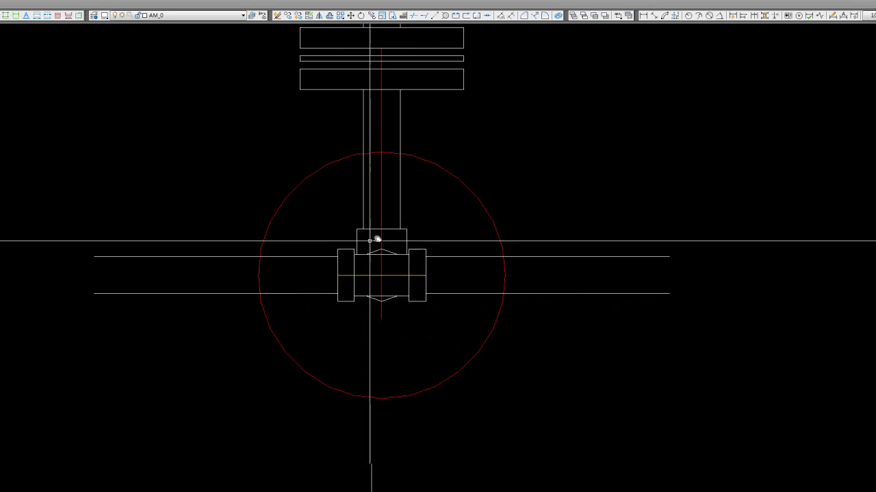
{"action": "scroll", "coordinate": [360, 234], "scroll_direction": "down", "scroll_amount": 5}
{"action": "mouse_move", "coordinate": [404, 270]}
{"action": "middle_mouse_down"}
{"action": "mouse_move", "coordinate": [408, 327]}
{"action": "mouse_move", "coordinate": [400, 278]}
{"action": "middle_mouse_up"}
{"action": "scroll", "coordinate": [404, 327], "scroll_direction": "up", "scroll_amount": 3}
{"action": "scroll", "coordinate": [381, 322], "scroll_direction": "up", "scroll_amount": 2}
{"action": "left_click_drag", "start_coordinate": [319, 249], "coordinate": [434, 351]}
{"action": "left_click_drag", "start_coordinate": [655, 357], "coordinate": [520, 270]}
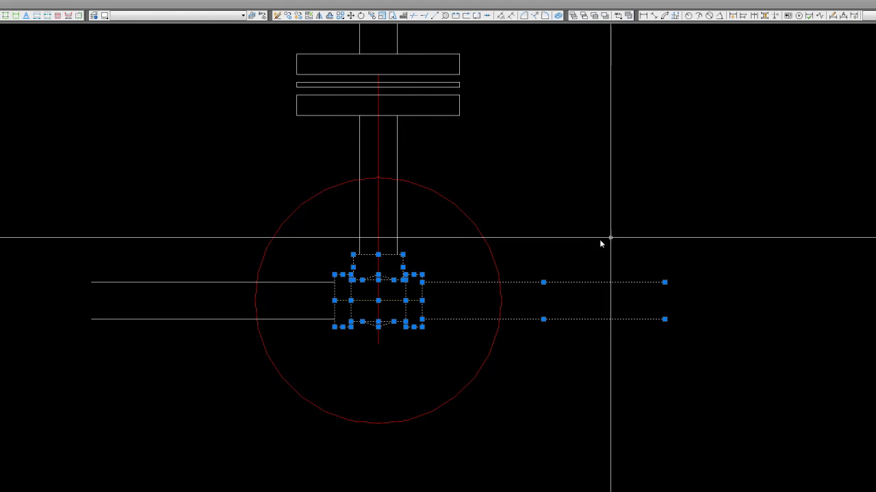
{"action": "left_click_drag", "start_coordinate": [303, 326], "coordinate": [281, 250]}
{"action": "middle_click_drag", "start_coordinate": [281, 251], "coordinate": [283, 298]}
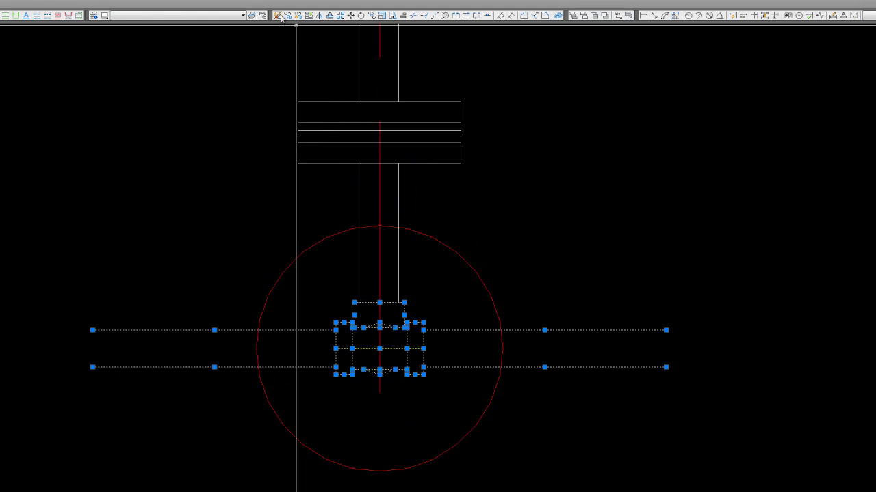
{"action": "left_click", "coordinate": [279, 16]}
Step: Draw a short line across the bottom of the stem to close it
{"action": "middle_click_drag", "start_coordinate": [409, 322], "coordinate": [411, 350]}
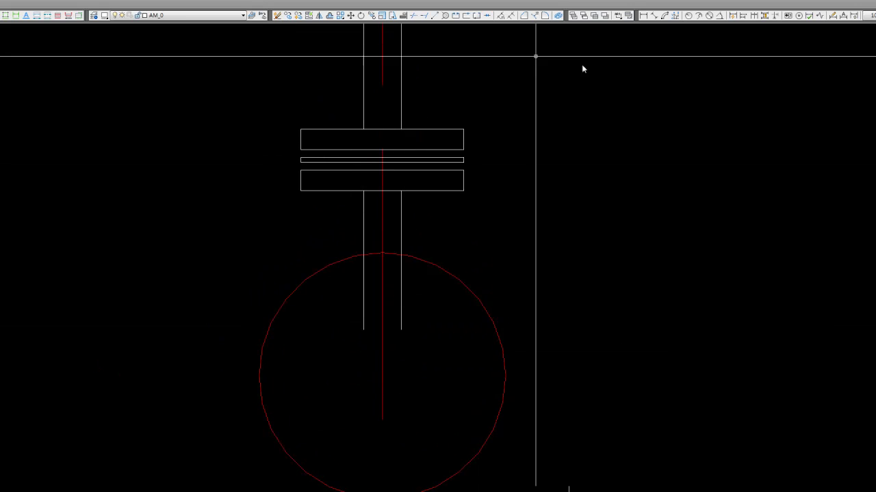
{"action": "middle_click_drag", "start_coordinate": [166, 81], "coordinate": [171, 96]}
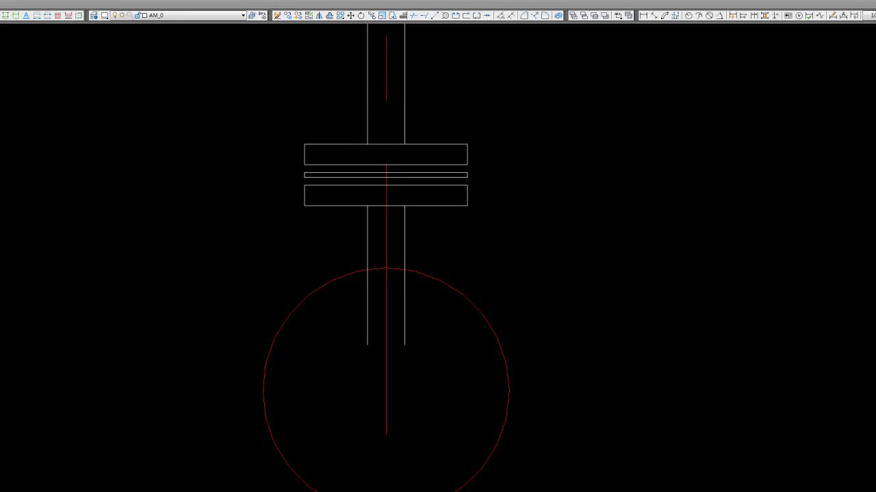
{"action": "left_click", "coordinate": [404, 346]}
{"action": "right_click", "coordinate": [332, 354]}
{"action": "left_click", "coordinate": [352, 361]}
Step: Trim the stem lines against the crossing-selected edges
{"action": "left_click", "coordinate": [430, 371]}
{"action": "left_click", "coordinate": [268, 233]}
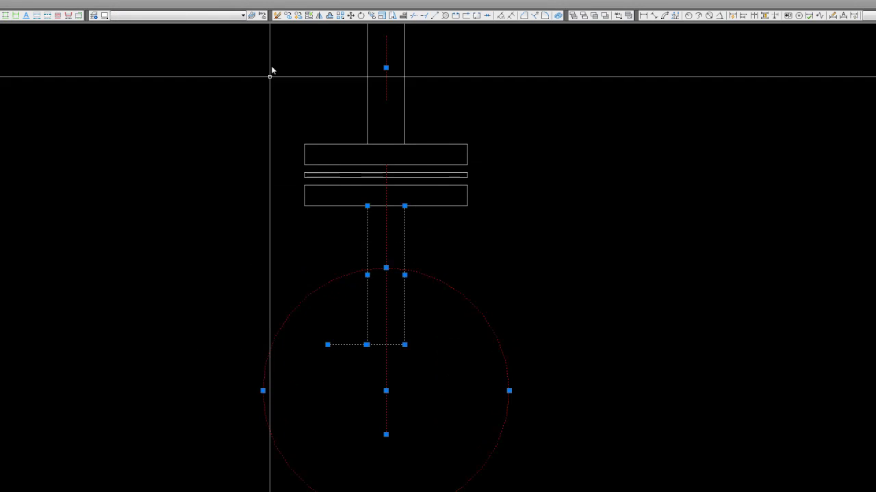
{"action": "left_click", "coordinate": [415, 17]}
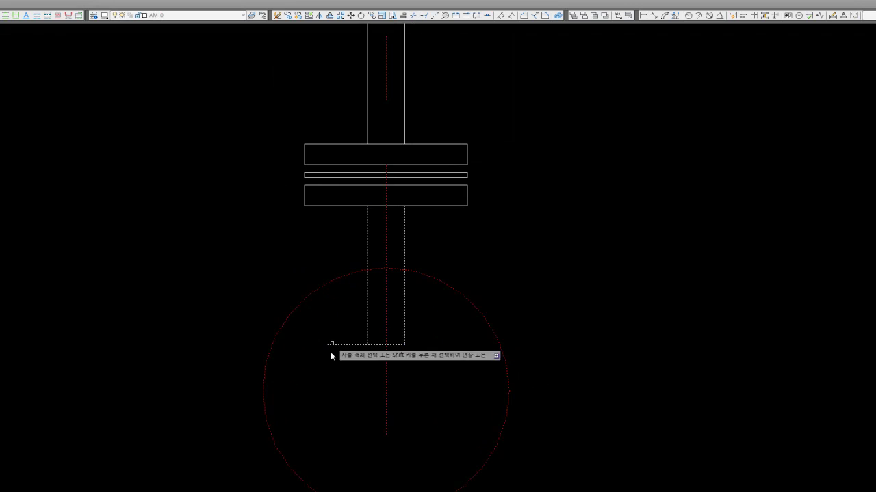
{"action": "right_click", "coordinate": [369, 388]}
{"action": "left_click", "coordinate": [386, 391]}
{"action": "scroll", "coordinate": [402, 380], "scroll_direction": "down", "scroll_amount": 4}
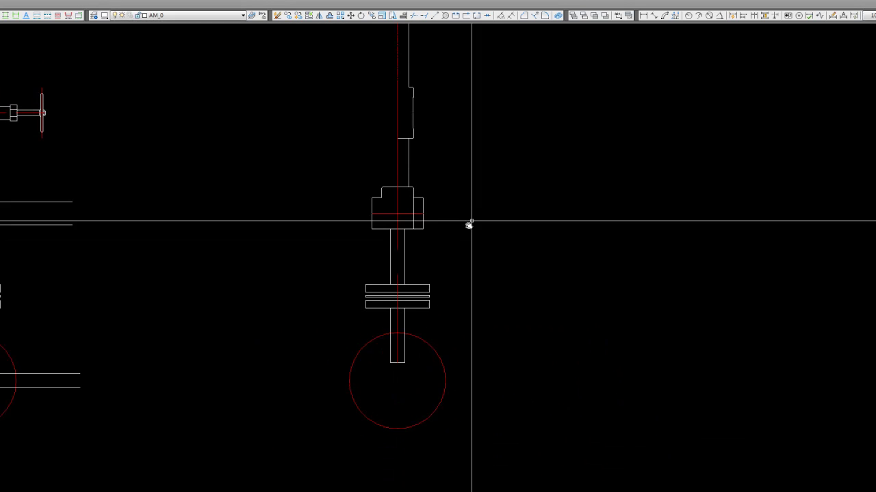
Step: Erase the block's right-hand rectangle and run Extend on the remaining edges
{"action": "scroll", "coordinate": [430, 233], "scroll_direction": "up", "scroll_amount": 2}
{"action": "scroll", "coordinate": [422, 219], "scroll_direction": "up", "scroll_amount": 2}
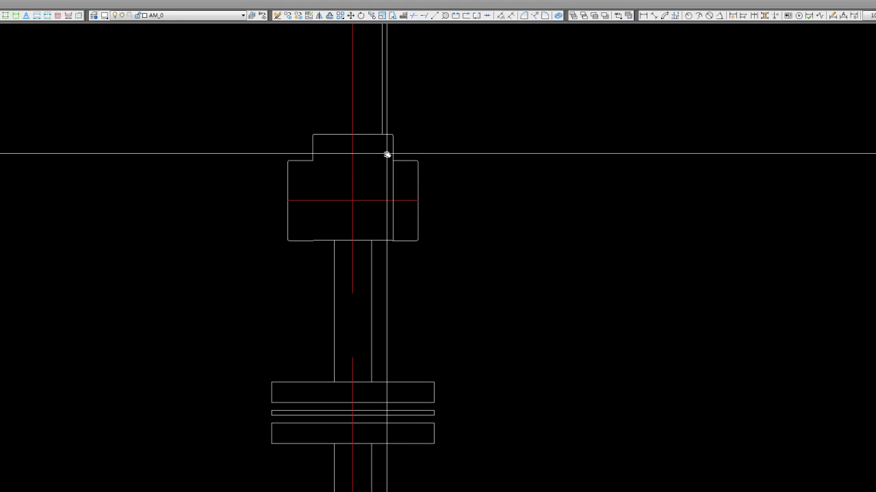
{"action": "left_click_drag", "start_coordinate": [380, 159], "coordinate": [459, 267]}
{"action": "left_click", "coordinate": [277, 15]}
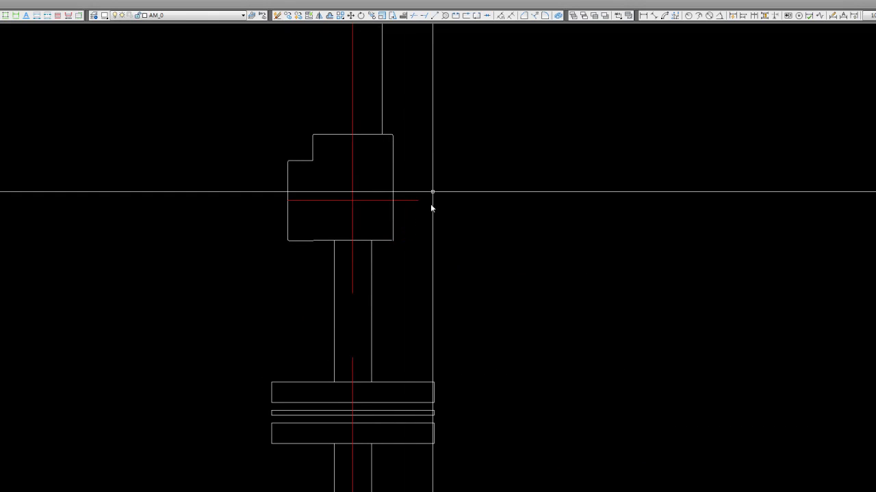
{"action": "scroll", "coordinate": [393, 236], "scroll_direction": "up", "scroll_amount": 3}
{"action": "left_click", "coordinate": [423, 15]}
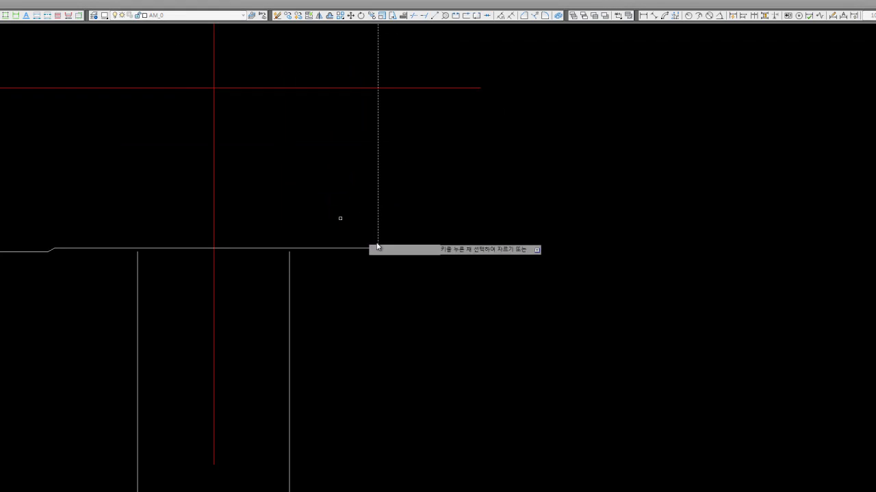
{"action": "key", "text": "Escape"}
Step: Trim the block's middle top and bottom edges at the red vertical centreline
{"action": "scroll", "coordinate": [391, 262], "scroll_direction": "down", "scroll_amount": 3}
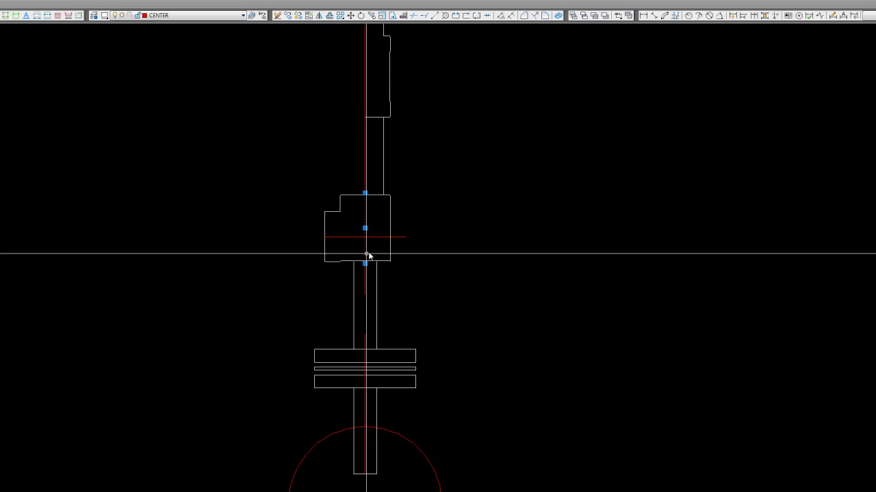
{"action": "scroll", "coordinate": [367, 255], "scroll_direction": "down", "scroll_amount": 2}
{"action": "mouse_move", "coordinate": [390, 238]}
{"action": "middle_mouse_down"}
{"action": "mouse_move", "coordinate": [395, 299]}
{"action": "mouse_move", "coordinate": [381, 244]}
{"action": "middle_mouse_up"}
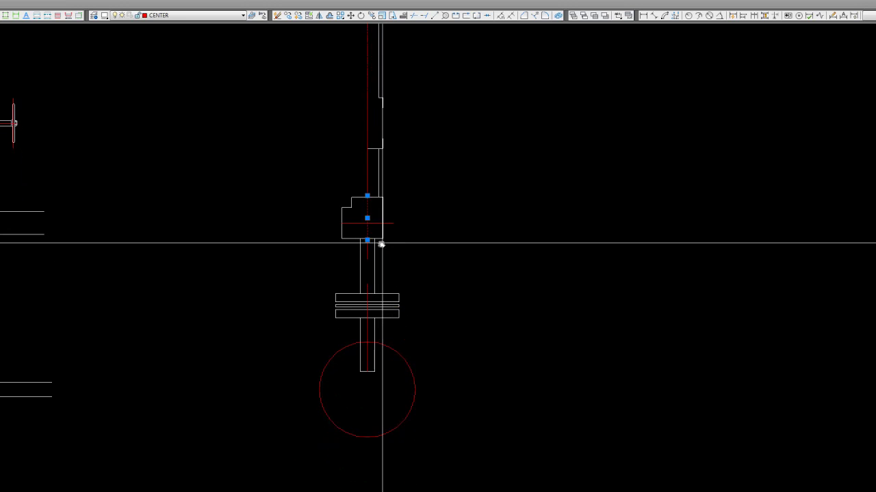
{"action": "key", "text": "Escape"}
{"action": "scroll", "coordinate": [369, 222], "scroll_direction": "up", "scroll_amount": 5}
{"action": "left_click", "coordinate": [376, 235]}
{"action": "middle_click_drag", "start_coordinate": [382, 261], "coordinate": [386, 291]}
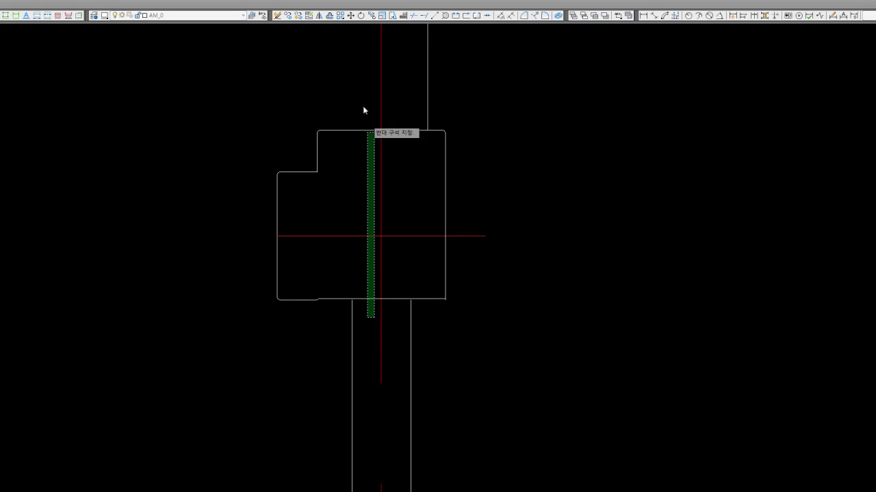
{"action": "left_click", "coordinate": [367, 95]}
{"action": "right_click", "coordinate": [370, 91]}
{"action": "left_click", "coordinate": [394, 107]}
Step: Delete the left polyline pieces and adjust the polyline corner
{"action": "left_click", "coordinate": [332, 323]}
{"action": "left_click", "coordinate": [211, 70]}
{"action": "key", "text": "Delete"}
{"action": "scroll", "coordinate": [355, 69], "scroll_direction": "down", "scroll_amount": 2}
{"action": "scroll", "coordinate": [404, 255], "scroll_direction": "up", "scroll_amount": 4}
{"action": "scroll", "coordinate": [412, 216], "scroll_direction": "up", "scroll_amount": 3}
{"action": "left_click", "coordinate": [363, 137]}
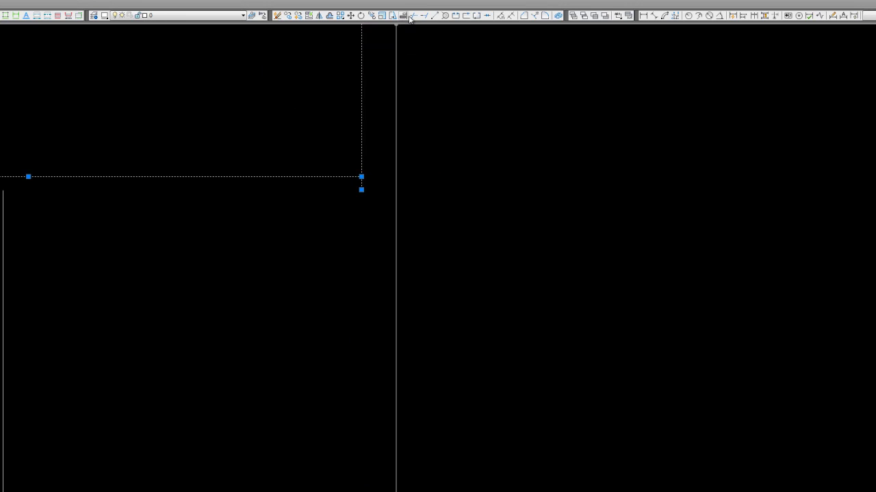
{"action": "right_click", "coordinate": [393, 179]}
{"action": "left_click", "coordinate": [419, 195]}
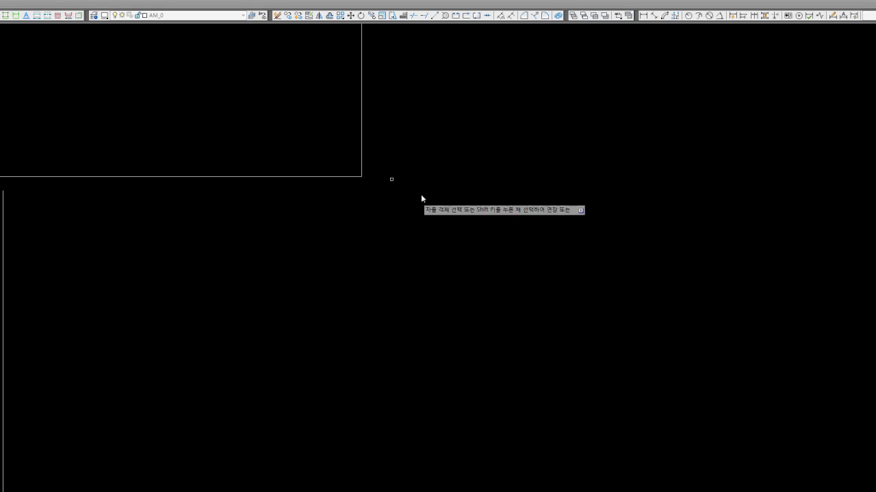
Step: Apply a crossing window around the lower stem and end the command
{"action": "mouse_move", "coordinate": [418, 336]}
{"action": "middle_mouse_down"}
{"action": "mouse_move", "coordinate": [422, 230]}
{"action": "mouse_move", "coordinate": [408, 213]}
{"action": "mouse_move", "coordinate": [343, 294]}
{"action": "middle_mouse_up"}
{"action": "scroll", "coordinate": [422, 230], "scroll_direction": "down", "scroll_amount": 2}
{"action": "scroll", "coordinate": [410, 215], "scroll_direction": "down", "scroll_amount": 2}
{"action": "left_click", "coordinate": [377, 142]}
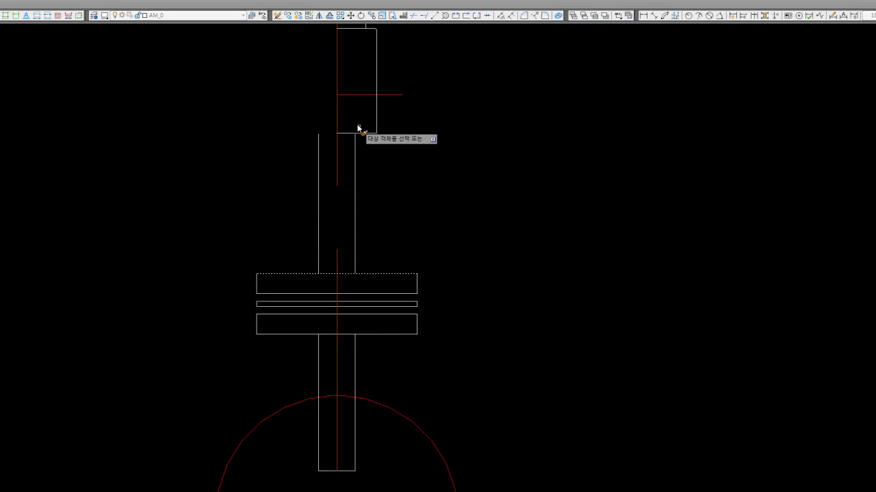
{"action": "scroll", "coordinate": [387, 317], "scroll_direction": "down", "scroll_amount": 2}
{"action": "scroll", "coordinate": [387, 254], "scroll_direction": "down", "scroll_amount": 4}
{"action": "scroll", "coordinate": [375, 170], "scroll_direction": "up", "scroll_amount": 2}
{"action": "right_click", "coordinate": [346, 151]}
{"action": "left_click", "coordinate": [367, 166]}
Step: Trim away the flange rectangle segments left of the vertical centreline
{"action": "scroll", "coordinate": [387, 325], "scroll_direction": "up", "scroll_amount": 2}
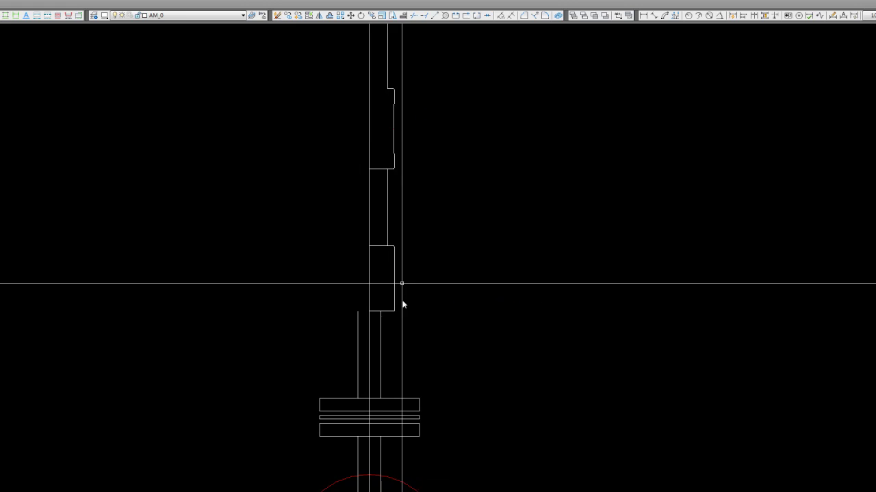
{"action": "middle_click_drag", "start_coordinate": [409, 329], "coordinate": [401, 233]}
{"action": "scroll", "coordinate": [344, 307], "scroll_direction": "up", "scroll_amount": 2}
{"action": "middle_click_drag", "start_coordinate": [378, 409], "coordinate": [389, 342]}
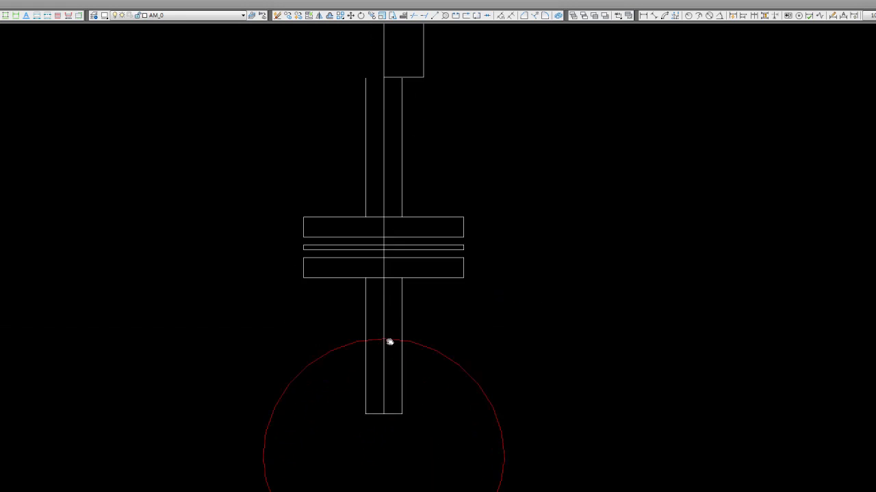
{"action": "left_click", "coordinate": [372, 268]}
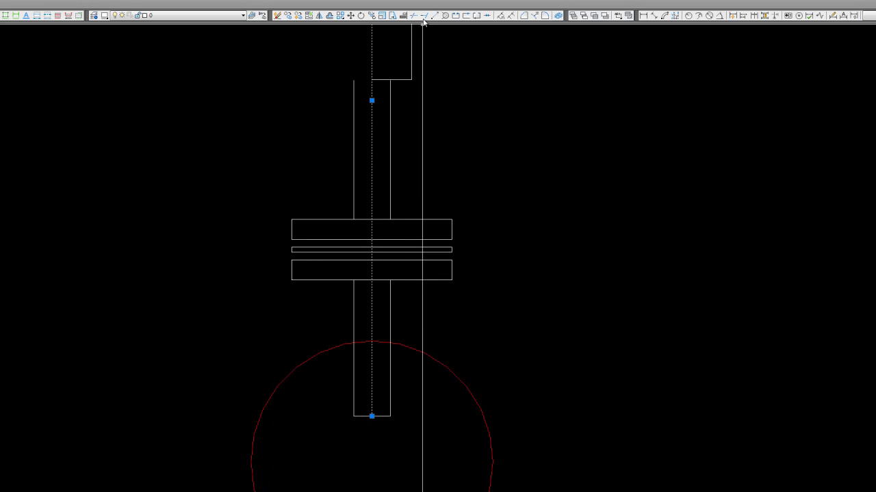
{"action": "key", "text": "Escape"}
{"action": "left_click", "coordinate": [357, 196]}
{"action": "right_click", "coordinate": [362, 403]}
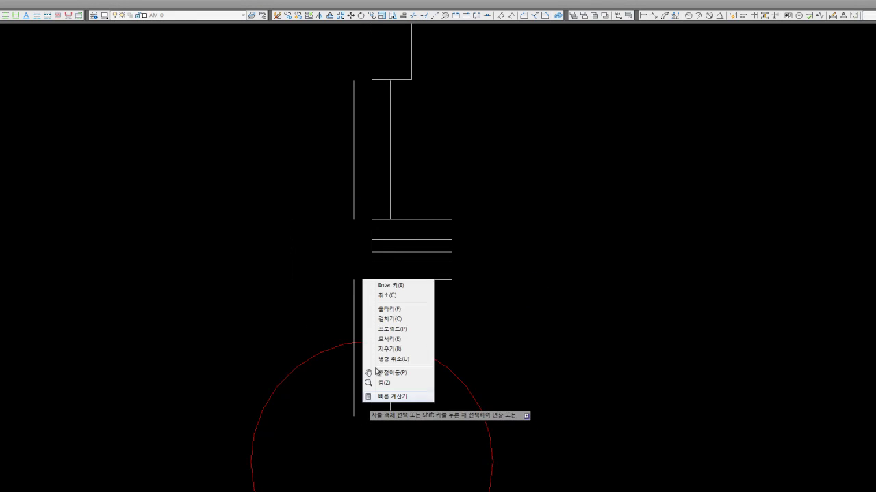
{"action": "left_click", "coordinate": [386, 295]}
Step: Erase the vertical centreline and dashed lines from the branch outline
{"action": "left_click", "coordinate": [357, 307]}
{"action": "left_click", "coordinate": [174, 192]}
{"action": "scroll", "coordinate": [362, 187], "scroll_direction": "down", "scroll_amount": 3}
{"action": "scroll", "coordinate": [400, 228], "scroll_direction": "up", "scroll_amount": 3}
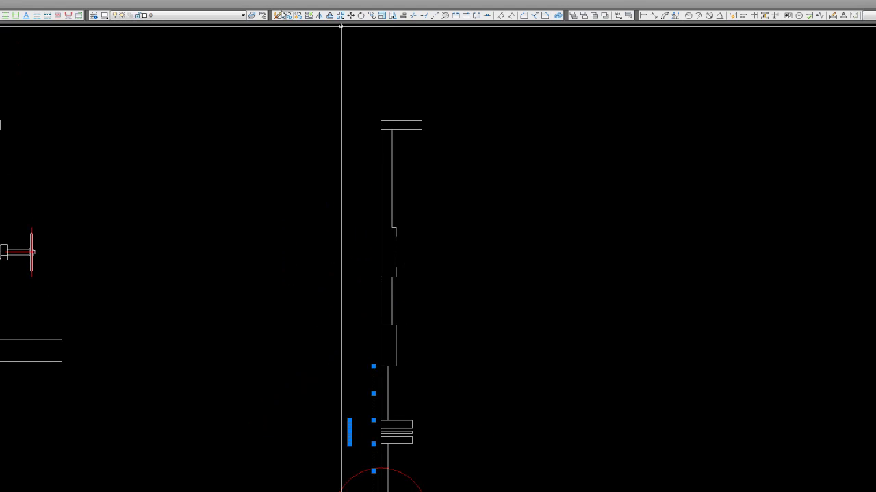
{"action": "left_click", "coordinate": [278, 15]}
{"action": "scroll", "coordinate": [397, 91], "scroll_direction": "down", "scroll_amount": 3}
{"action": "scroll", "coordinate": [387, 334], "scroll_direction": "up", "scroll_amount": 3}
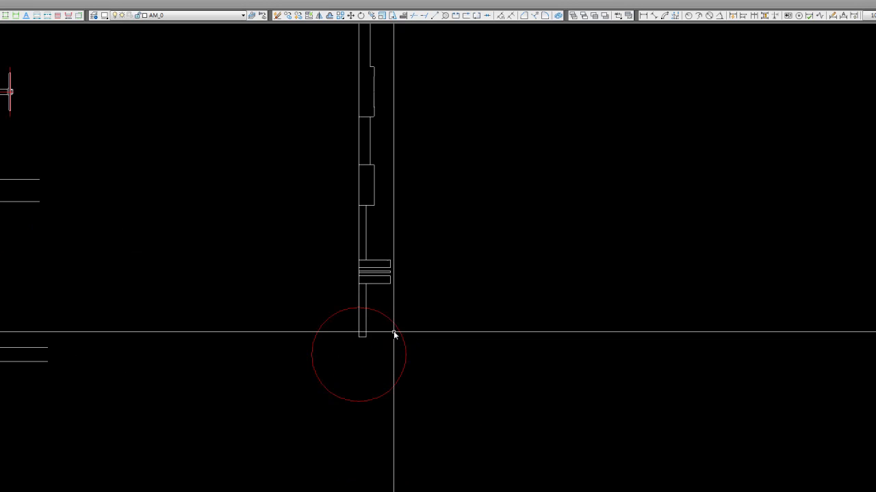
{"action": "middle_click_drag", "start_coordinate": [404, 315], "coordinate": [401, 351]}
{"action": "scroll", "coordinate": [342, 86], "scroll_direction": "down", "scroll_amount": 2}
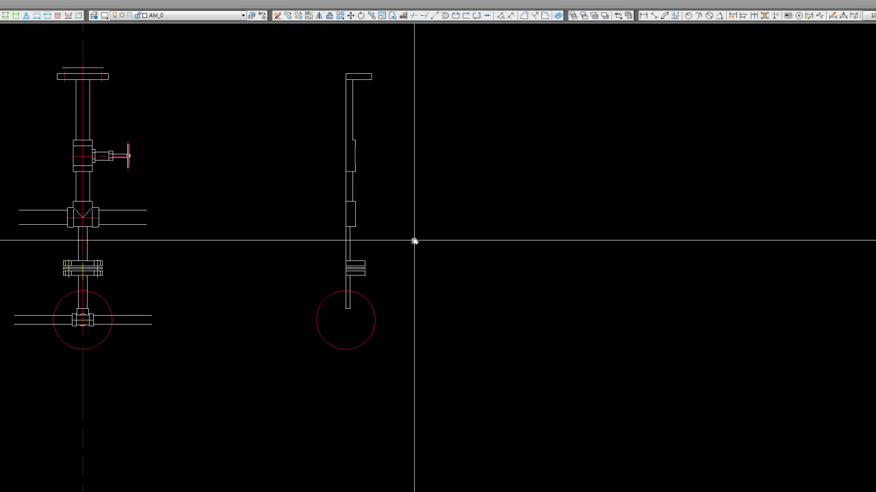
Step: Cut the simplified branch outline with Ctrl+X and end object isolation to show the manifold
{"action": "left_click_drag", "start_coordinate": [414, 377], "coordinate": [275, 52]}
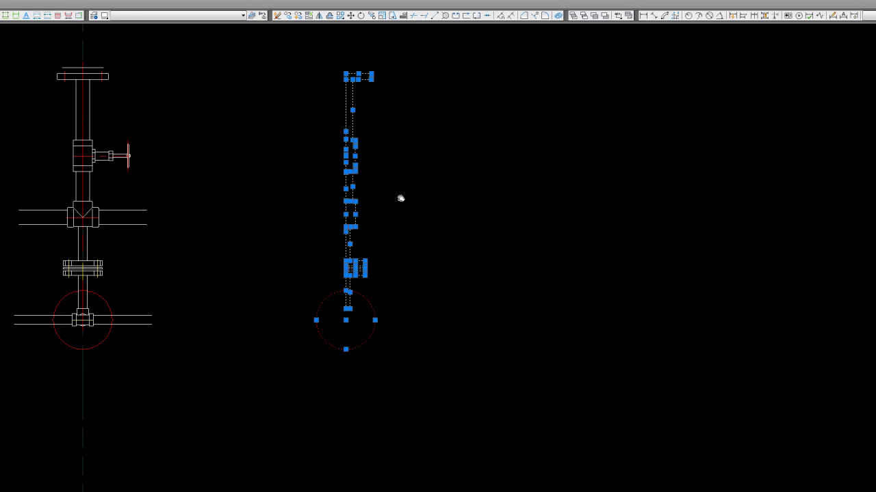
{"action": "key", "text": "ctrl+x"}
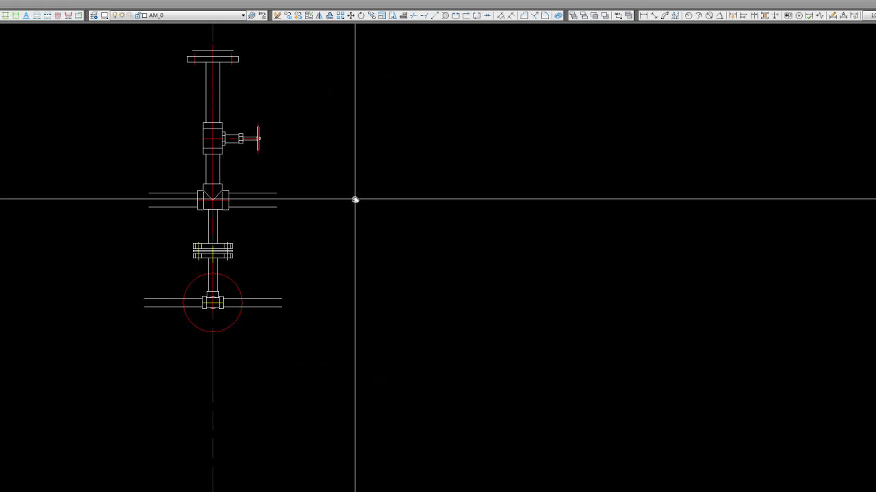
{"action": "right_click", "coordinate": [356, 199]}
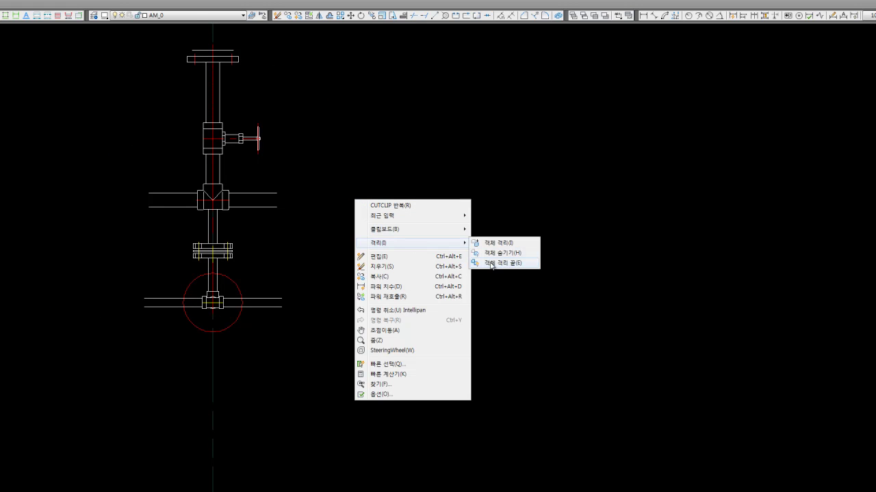
{"action": "left_click", "coordinate": [490, 265]}
{"action": "scroll", "coordinate": [387, 180], "scroll_direction": "down", "scroll_amount": 4}
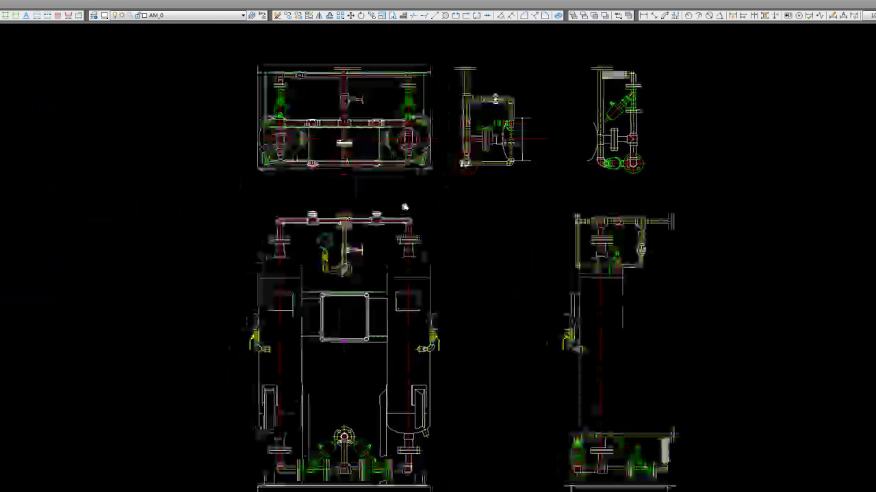
{"action": "scroll", "coordinate": [372, 136], "scroll_direction": "up", "scroll_amount": 3}
{"action": "scroll", "coordinate": [363, 180], "scroll_direction": "up", "scroll_amount": 2}
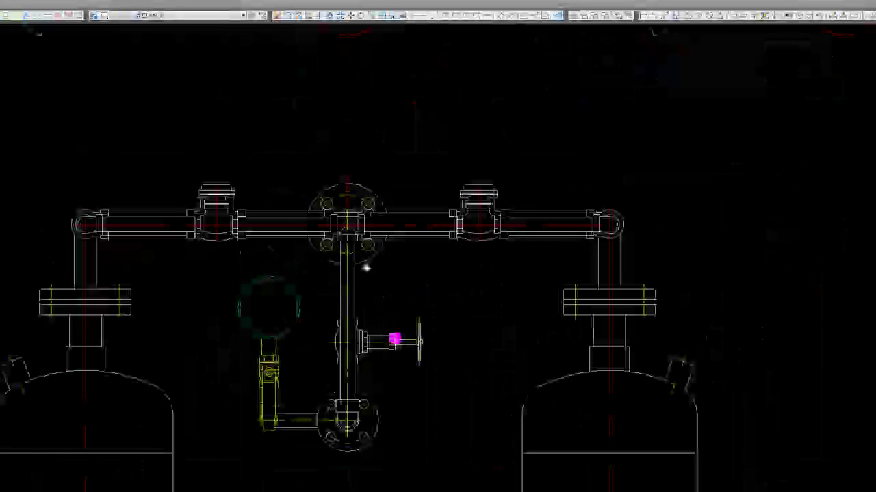
{"action": "scroll", "coordinate": [366, 268], "scroll_direction": "down", "scroll_amount": 3}
{"action": "middle_click_drag", "start_coordinate": [363, 264], "coordinate": [359, 299]}
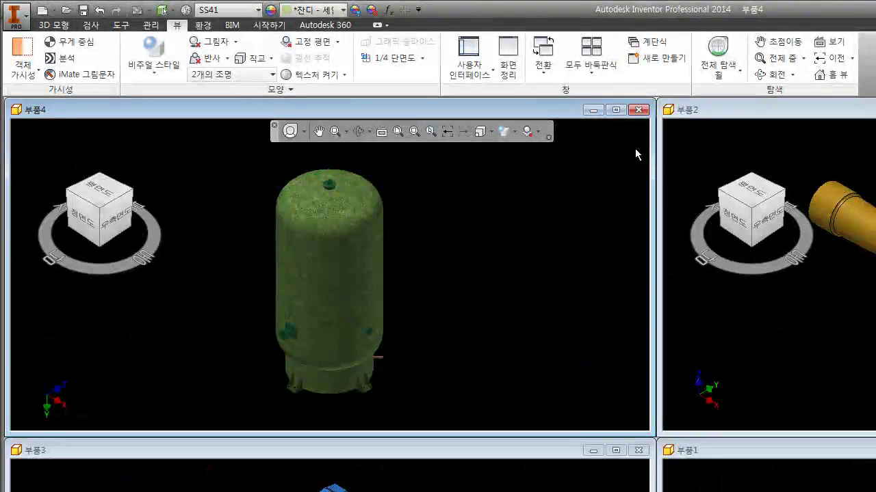
Step: Close all documents, start new part 부품2 maximized, and expand its Origin folder
{"action": "left_click", "coordinate": [25, 21]}
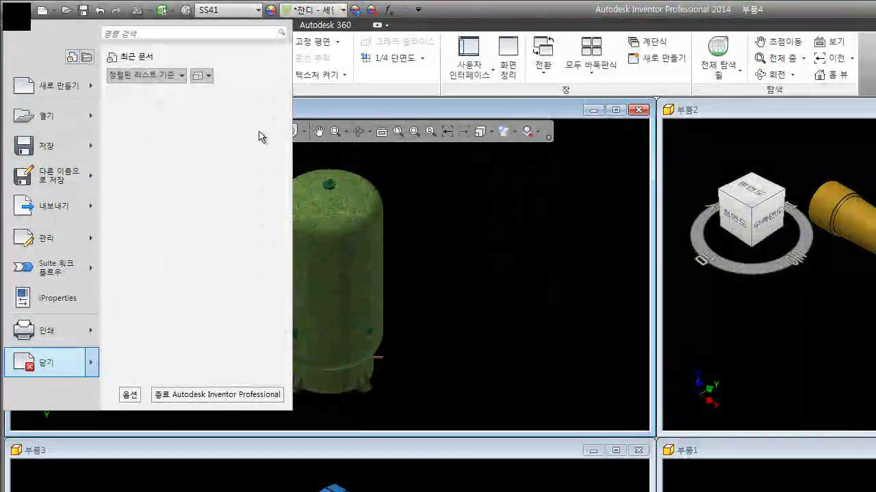
{"action": "left_click", "coordinate": [260, 136]}
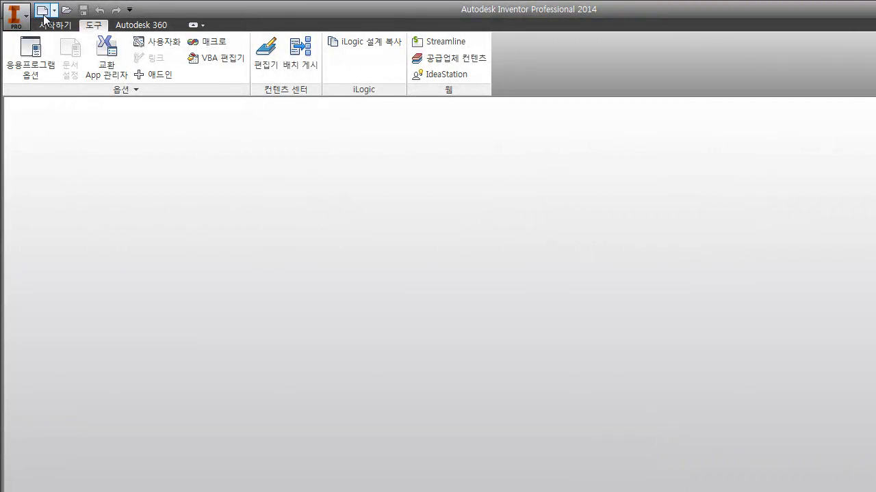
{"action": "left_click", "coordinate": [43, 14]}
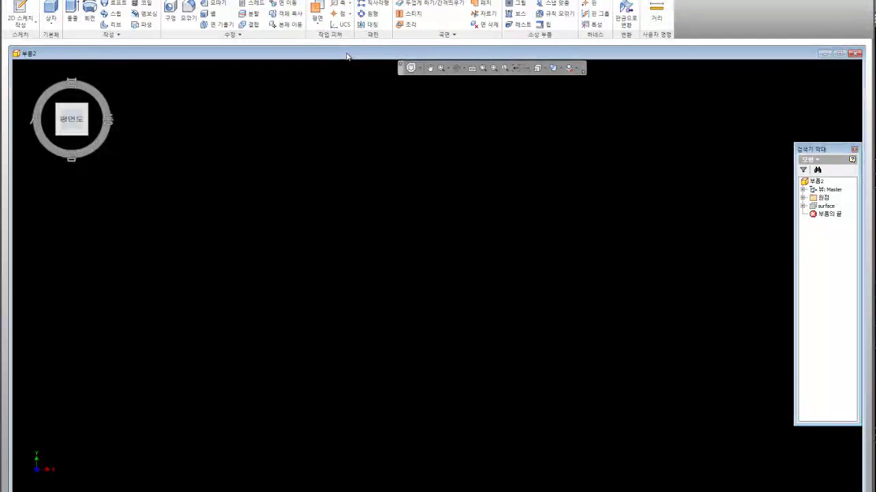
{"action": "double_click", "coordinate": [348, 55]}
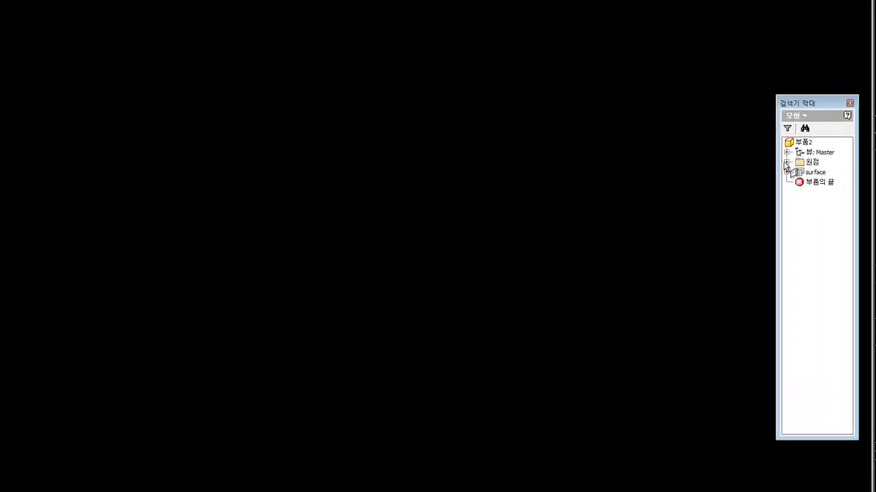
{"action": "left_click", "coordinate": [766, 117]}
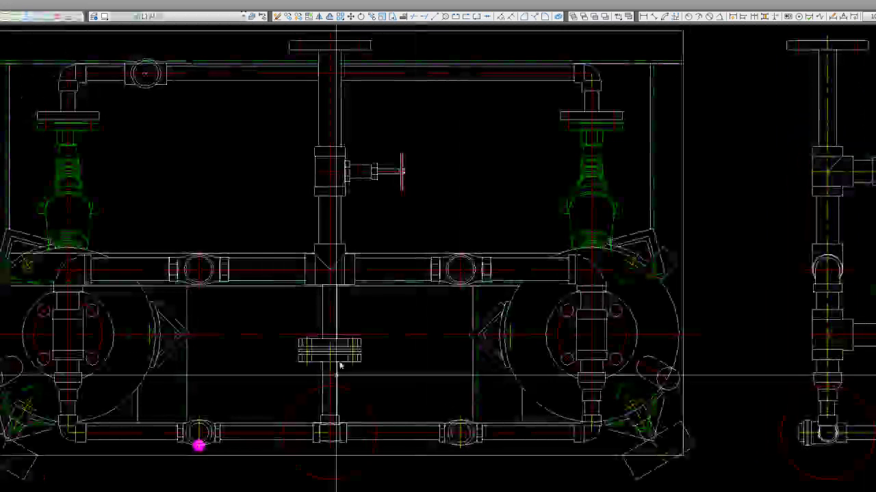
{"action": "scroll", "coordinate": [340, 366], "scroll_direction": "down", "scroll_amount": 5}
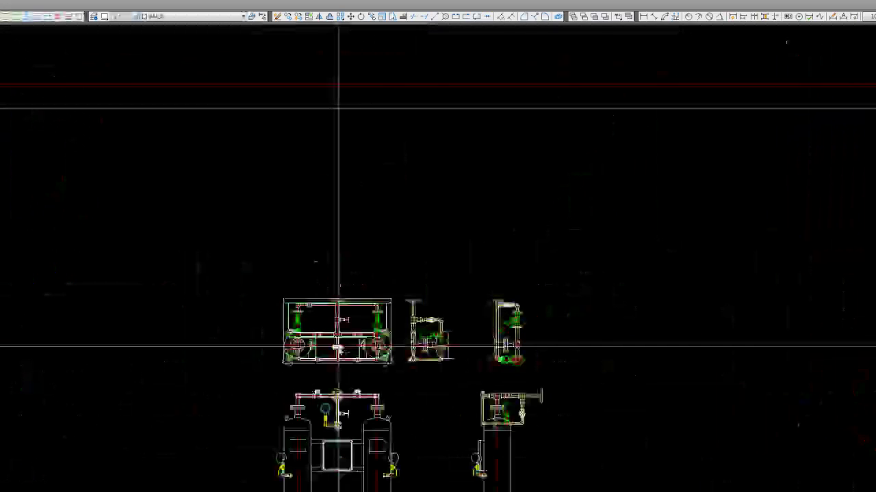
{"action": "scroll", "coordinate": [340, 354], "scroll_direction": "up", "scroll_amount": 5}
{"action": "mouse_move", "coordinate": [341, 354]}
{"action": "middle_mouse_down"}
{"action": "mouse_move", "coordinate": [311, 330]}
{"action": "mouse_move", "coordinate": [279, 330]}
{"action": "middle_mouse_up"}
{"action": "type", "text": "dli"}
{"action": "key", "text": "Return"}
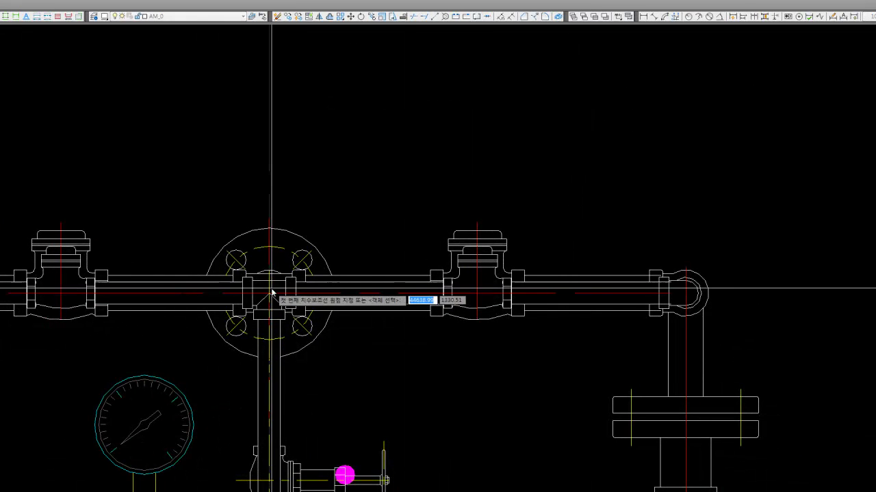
{"action": "left_click", "coordinate": [270, 293]}
{"action": "left_click", "coordinate": [269, 228]}
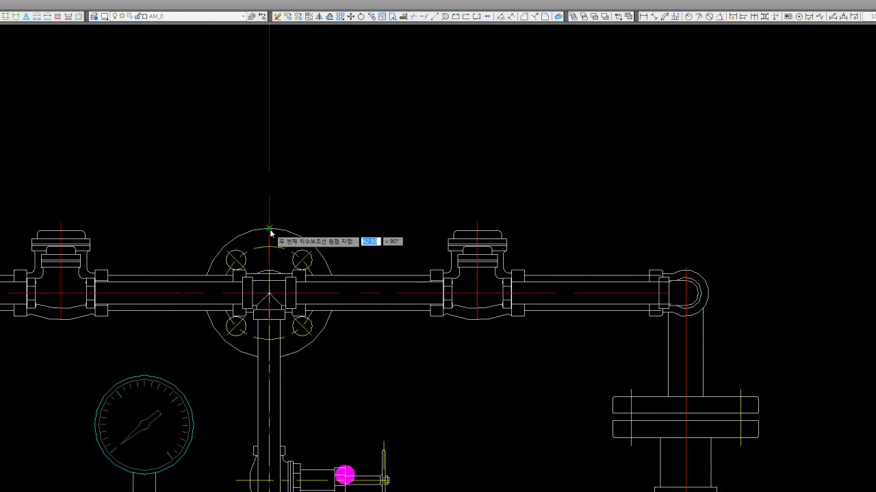
{"action": "scroll", "coordinate": [303, 244], "scroll_direction": "down", "scroll_amount": 3}
{"action": "scroll", "coordinate": [524, 273], "scroll_direction": "down", "scroll_amount": 2}
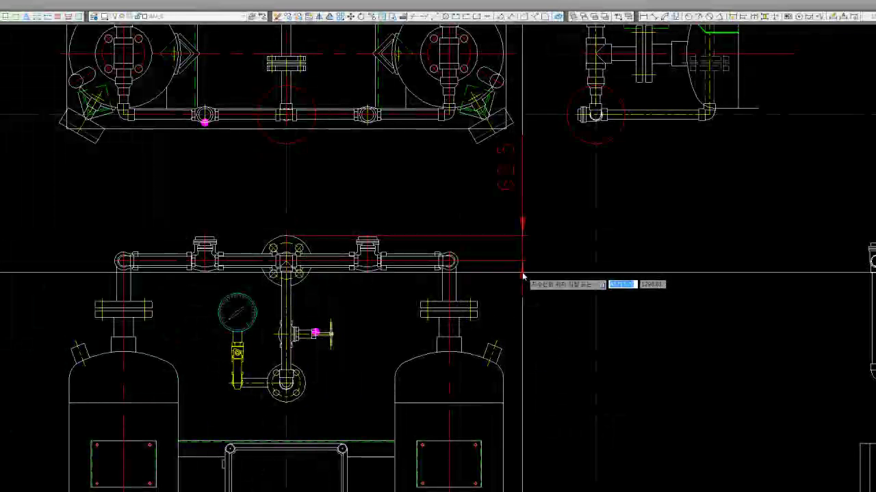
{"action": "key", "text": "Escape"}
{"action": "middle_click_drag", "start_coordinate": [445, 239], "coordinate": [448, 274]}
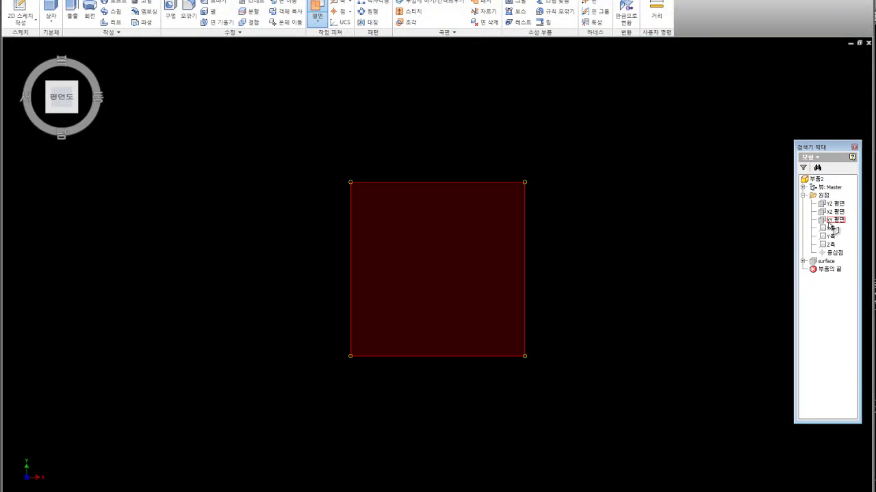
Step: Create a work plane from the XY plane and rename it P
{"action": "left_click", "coordinate": [827, 224]}
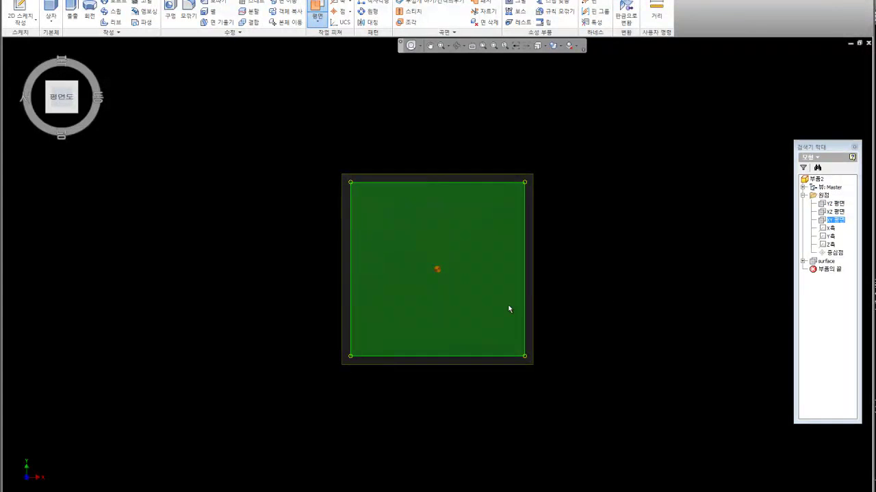
{"action": "left_click", "coordinate": [449, 288]}
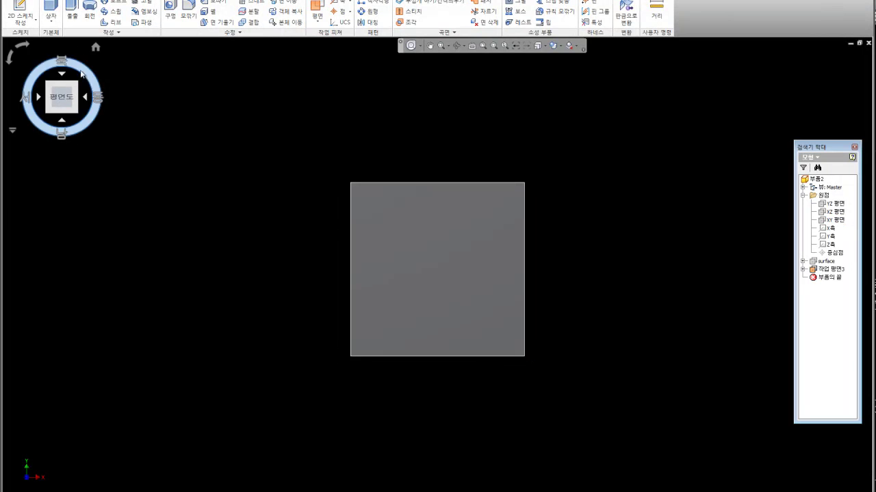
{"action": "left_click", "coordinate": [95, 48]}
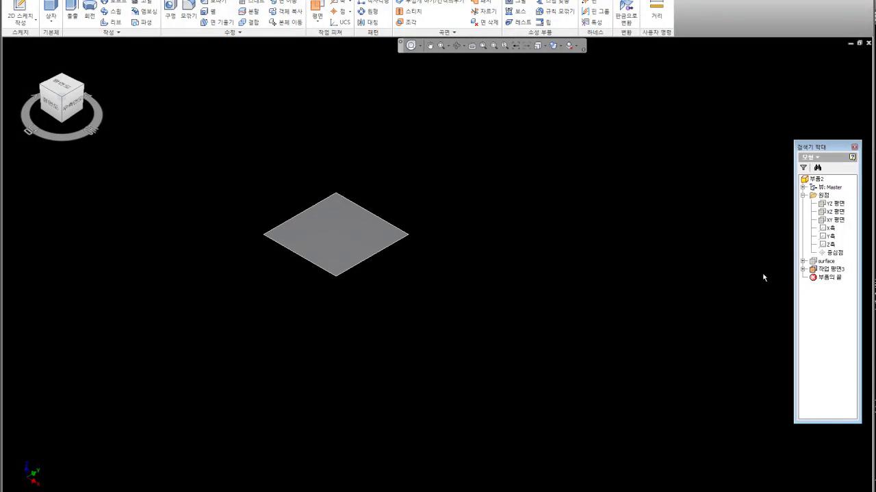
{"action": "left_click", "coordinate": [829, 268]}
{"action": "left_click", "coordinate": [835, 271]}
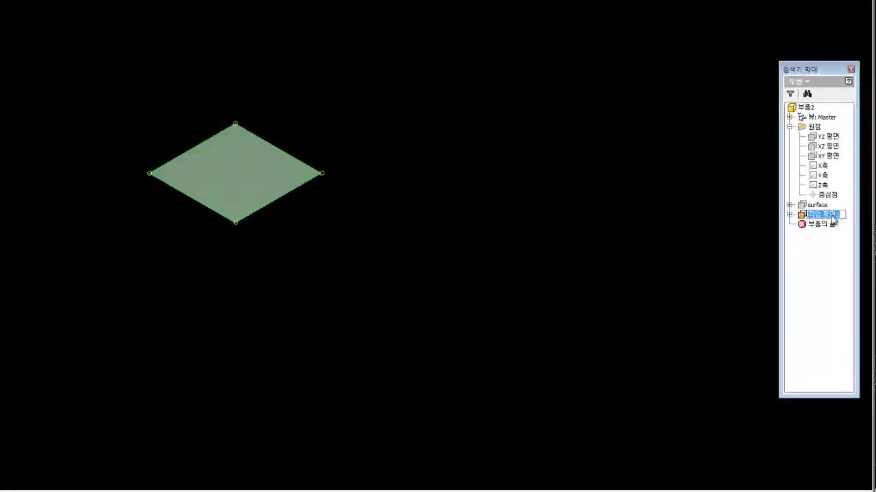
{"action": "type", "text": "p"}
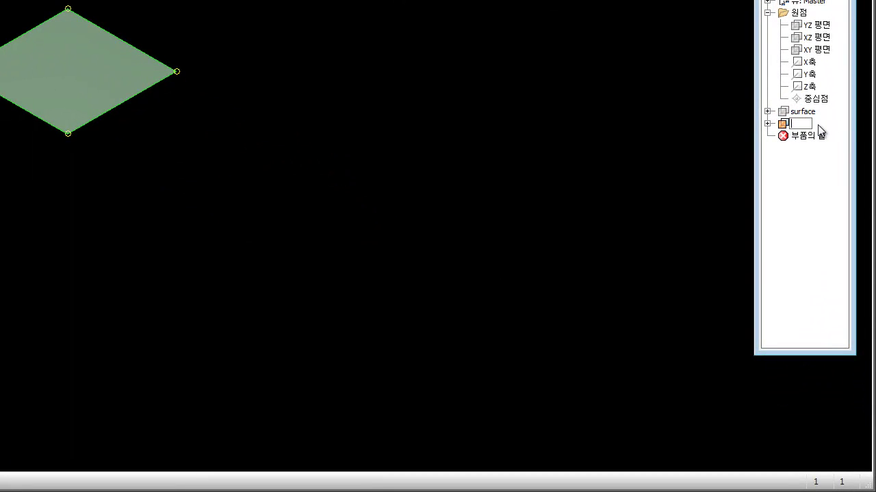
{"action": "left_click", "coordinate": [338, 175]}
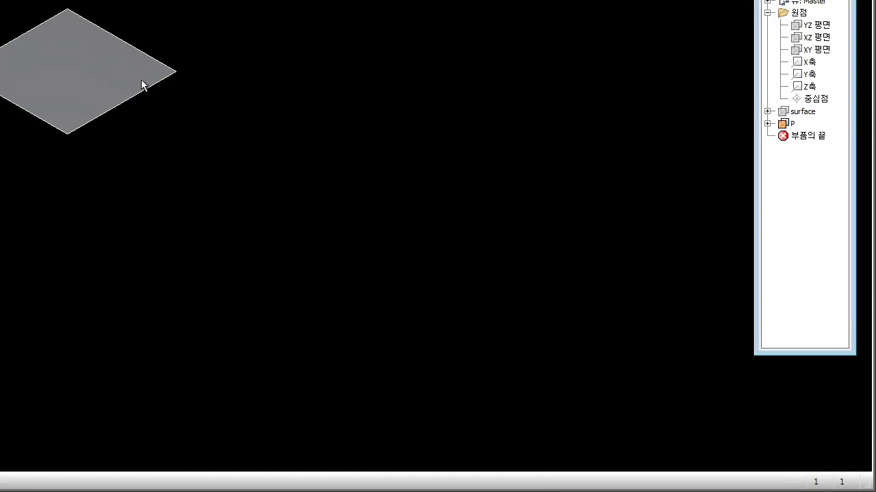
Step: Create a 2D sketch on plane P and rename it P스케치5
{"action": "left_click", "coordinate": [168, 71]}
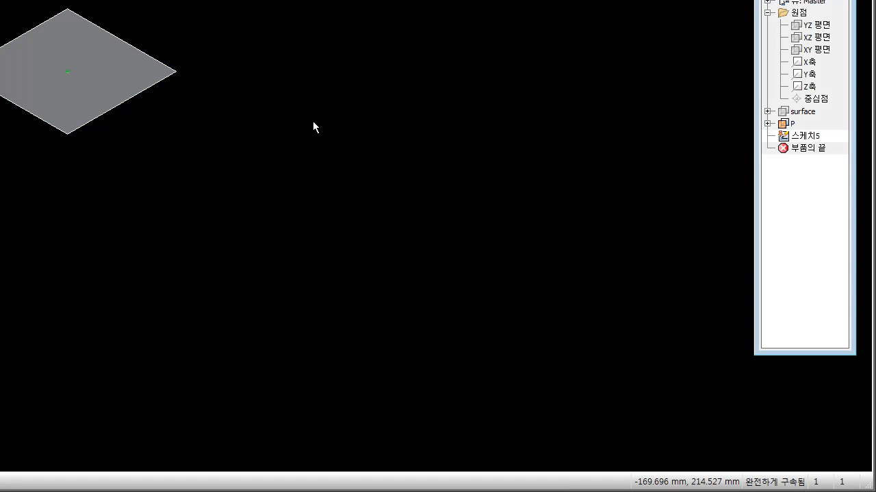
{"action": "left_click", "coordinate": [797, 141]}
{"action": "left_click", "coordinate": [797, 141]}
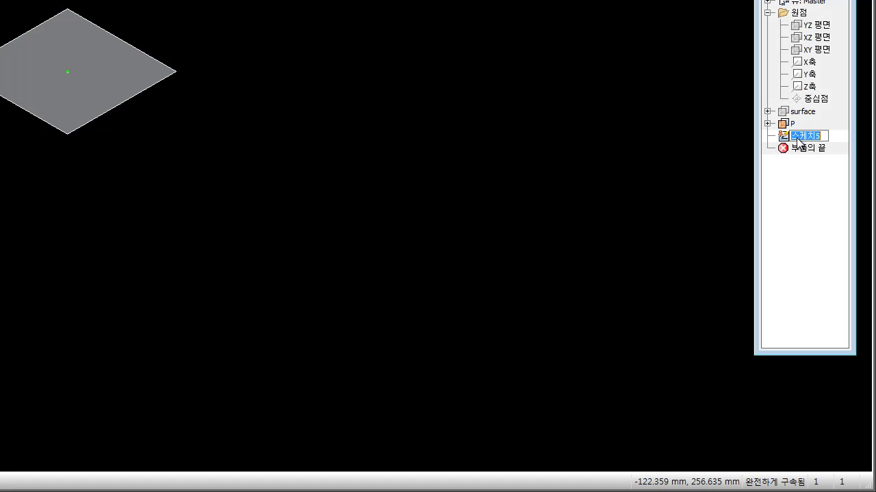
{"action": "type", "text": "P"}
{"action": "key", "text": "Return"}
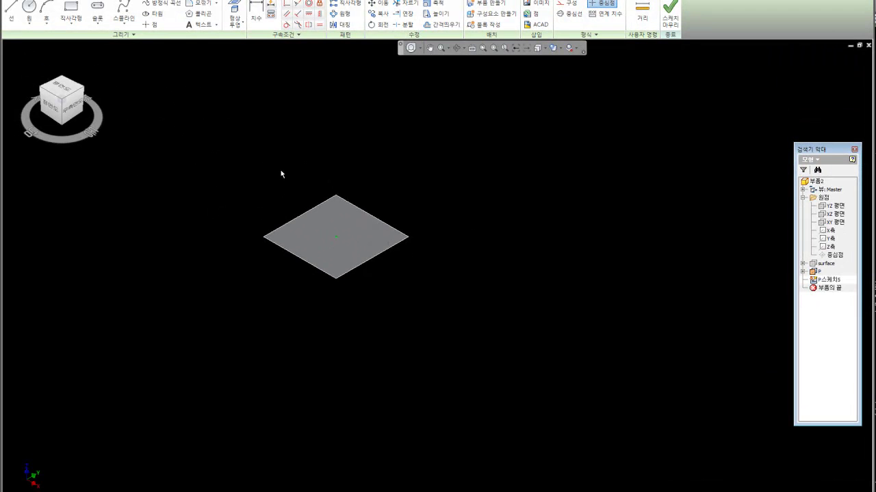
Step: Paste the copied AutoCAD outline into the sketch with Ctrl+V
{"action": "scroll", "coordinate": [308, 165], "scroll_direction": "down", "scroll_amount": 5}
{"action": "scroll", "coordinate": [237, 182], "scroll_direction": "down", "scroll_amount": 3}
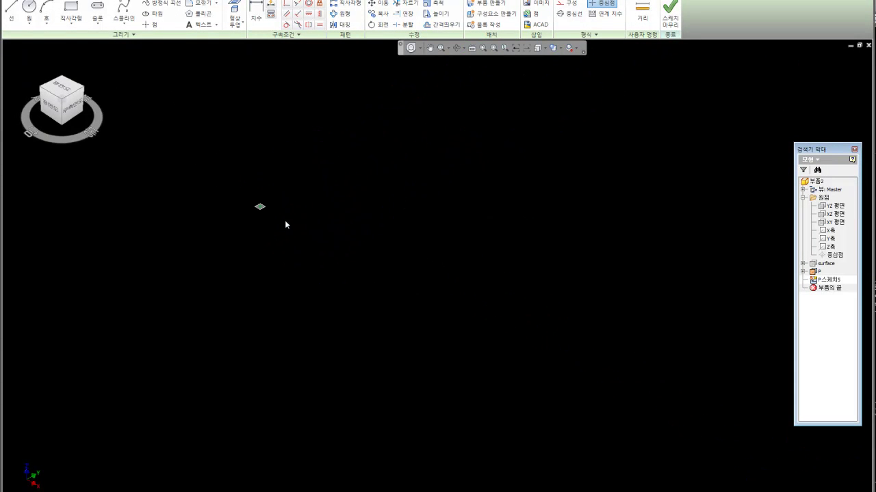
{"action": "key", "text": "ctrl+v"}
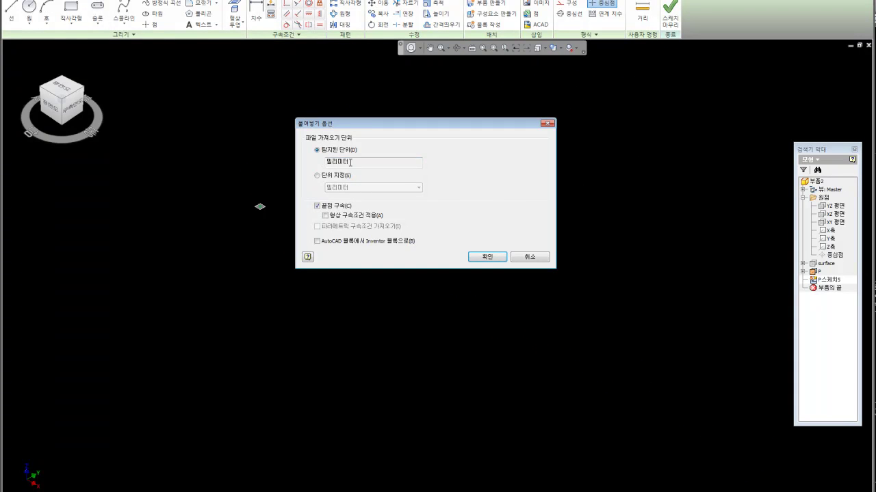
Step: Drop the outline at millimetre scale and switch all its lines to the 기본값 (default) linetype
{"action": "left_click", "coordinate": [486, 256]}
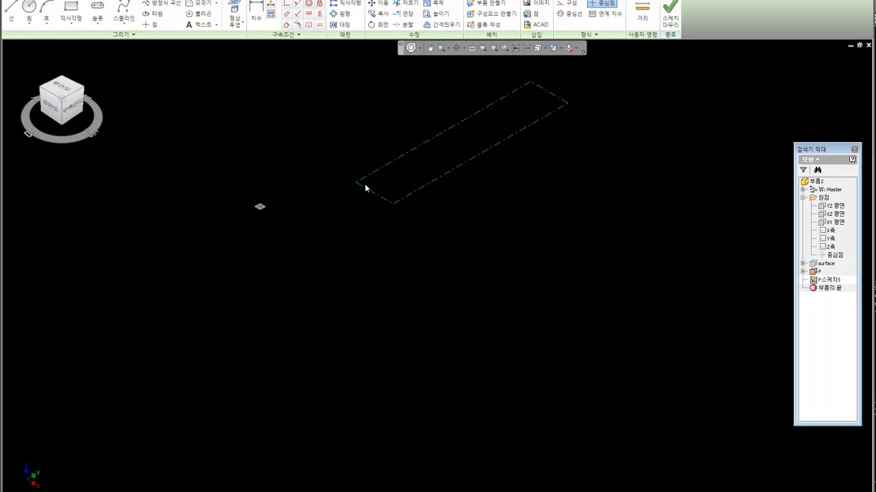
{"action": "left_click", "coordinate": [389, 216]}
{"action": "left_click_drag", "start_coordinate": [289, 60], "coordinate": [661, 364]}
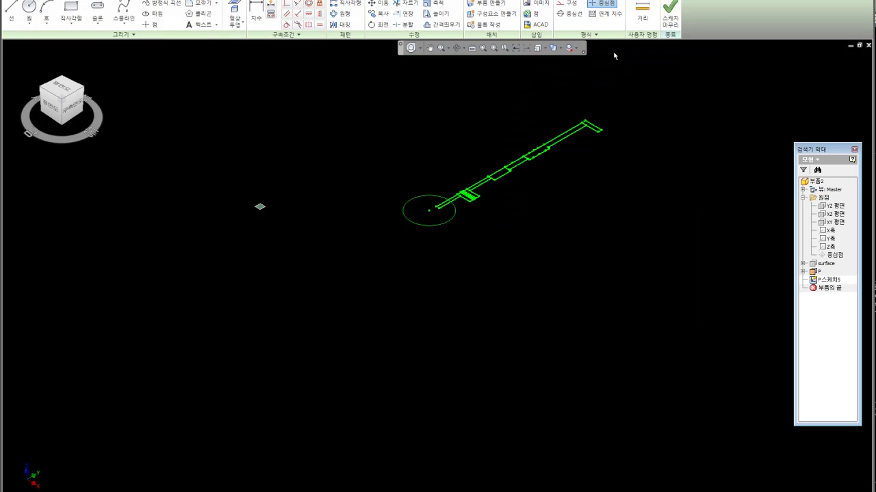
{"action": "left_click", "coordinate": [585, 34]}
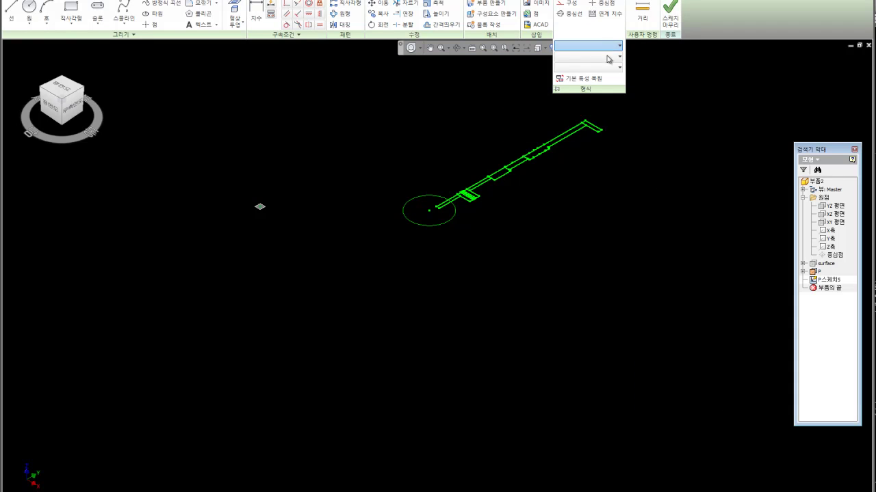
{"action": "left_click", "coordinate": [615, 57]}
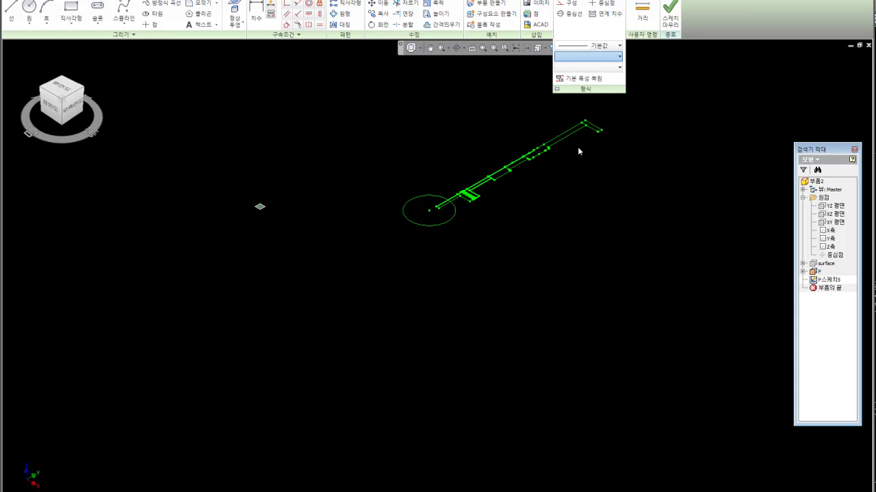
{"action": "left_click", "coordinate": [470, 168]}
Step: Zoom and pan the view so the whole pasted outline sits centred on screen
{"action": "scroll", "coordinate": [485, 175], "scroll_direction": "up", "scroll_amount": 5}
{"action": "scroll", "coordinate": [444, 212], "scroll_direction": "up", "scroll_amount": 5}
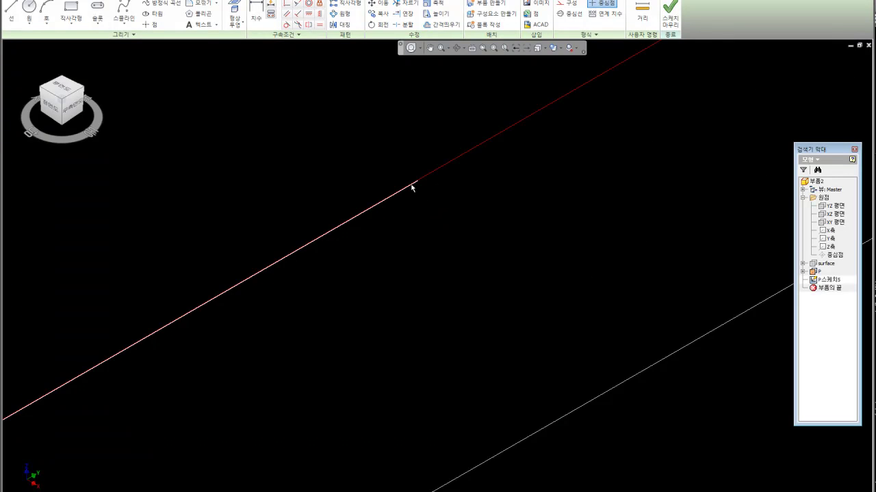
{"action": "scroll", "coordinate": [455, 182], "scroll_direction": "down", "scroll_amount": 1}
{"action": "scroll", "coordinate": [455, 182], "scroll_direction": "down", "scroll_amount": 6}
{"action": "scroll", "coordinate": [479, 180], "scroll_direction": "down", "scroll_amount": 2}
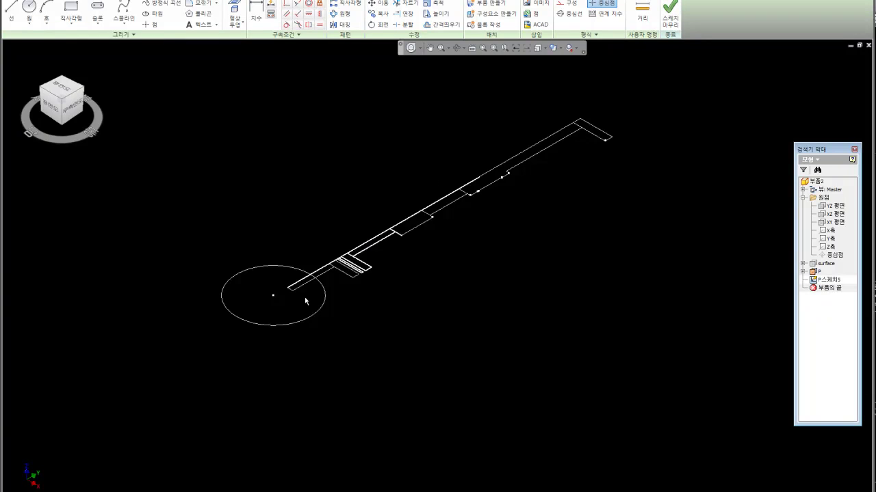
{"action": "scroll", "coordinate": [410, 184], "scroll_direction": "down", "scroll_amount": 3}
{"action": "middle_click_drag", "start_coordinate": [438, 169], "coordinate": [465, 148]}
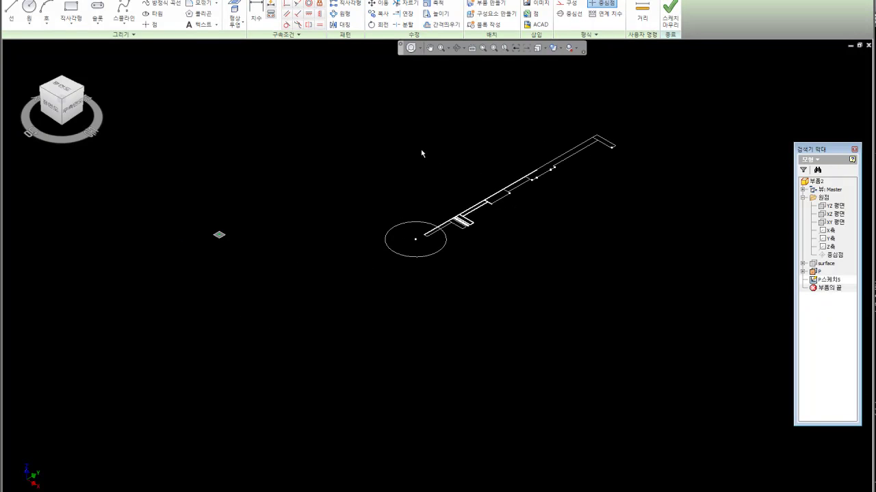
{"action": "left_click", "coordinate": [143, 1]}
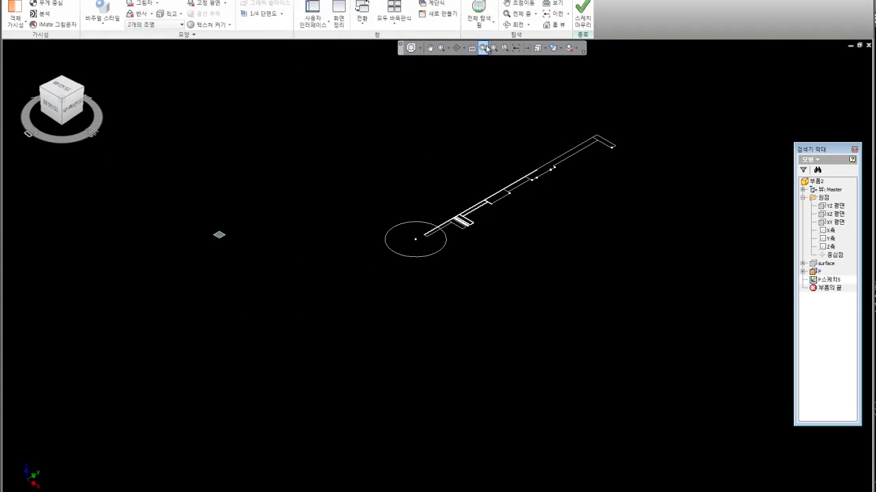